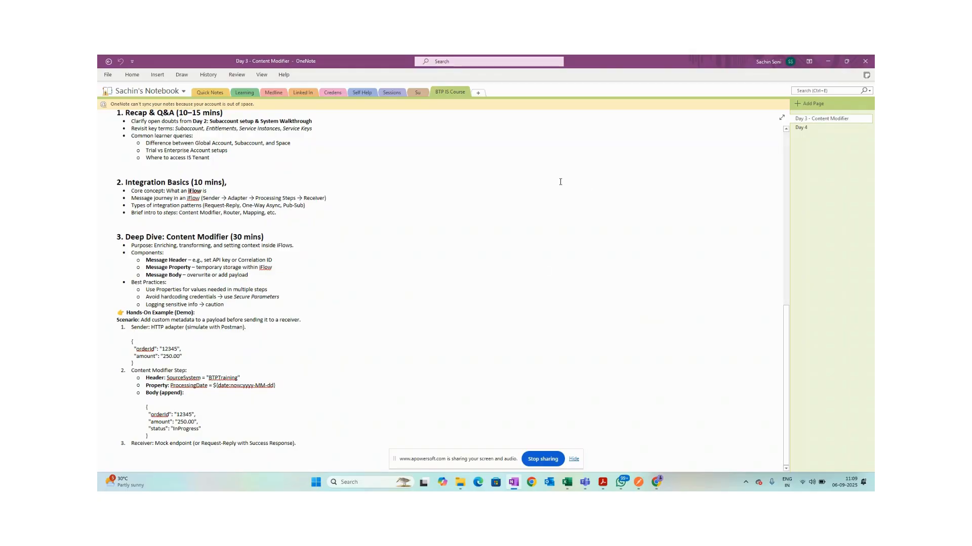
Add a note reading 'S4HANA - Informatica' right of the agenda and select its text.
scroll(560, 181, "up", 8)
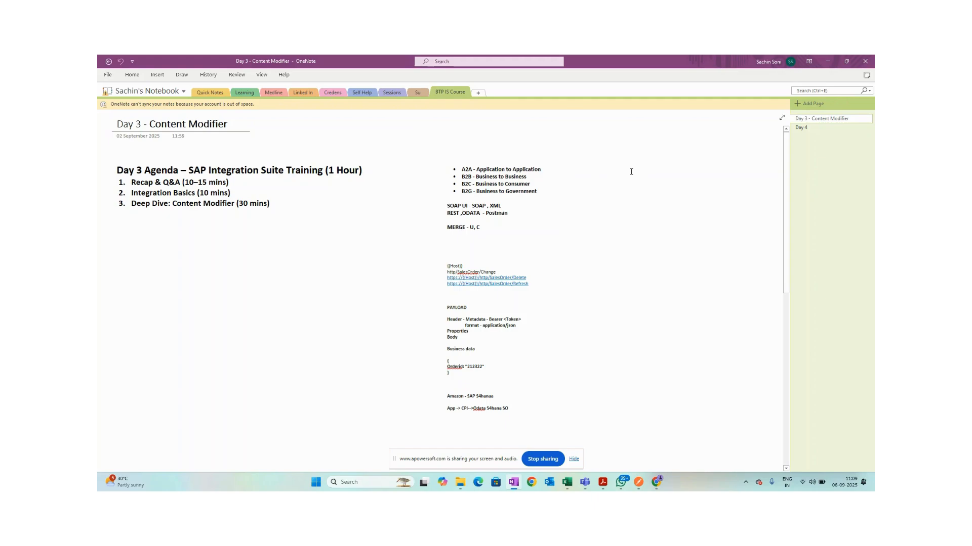
left_click(591, 151)
type("S4HANA - Informatica")
double_click(633, 150)
left_click(633, 153)
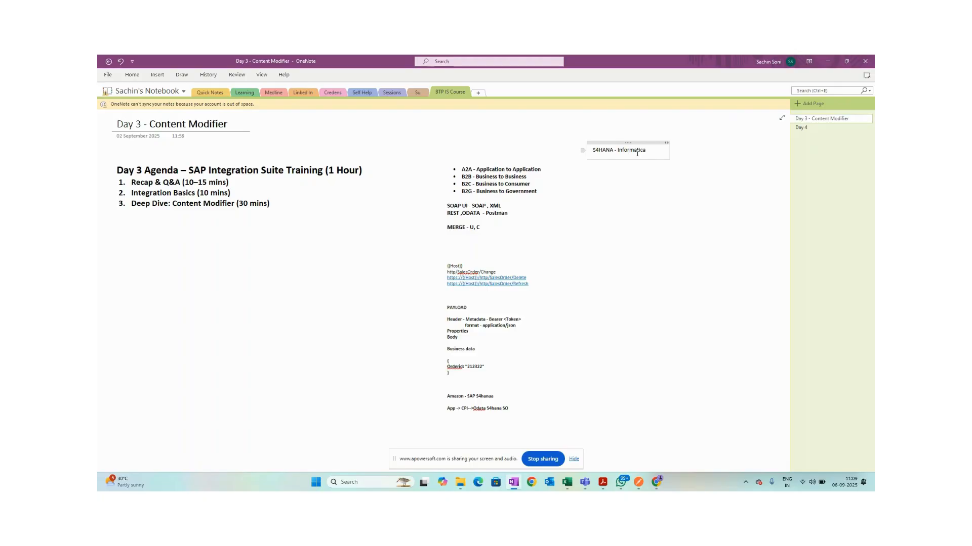
left_click_drag(593, 149, 653, 150)
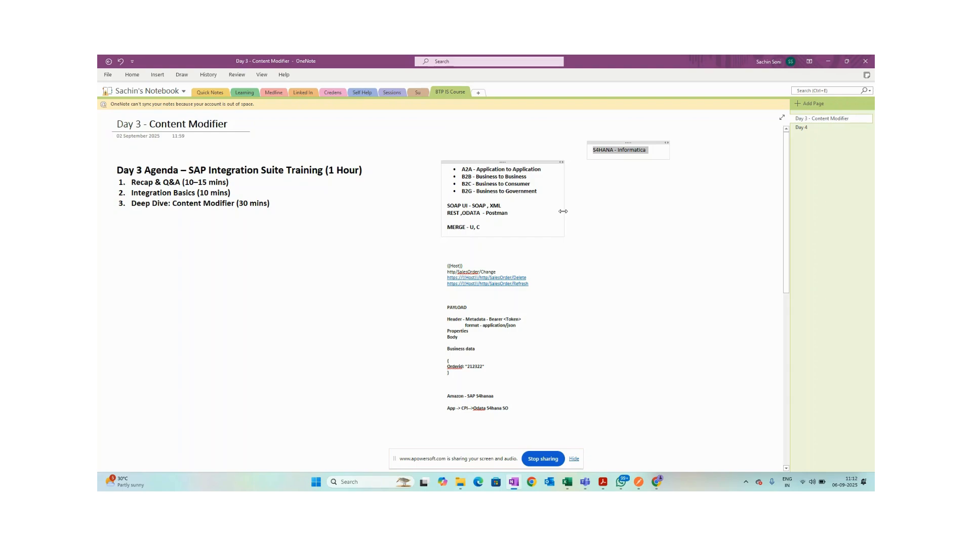
left_click(513, 117)
mouse_move(586, 482)
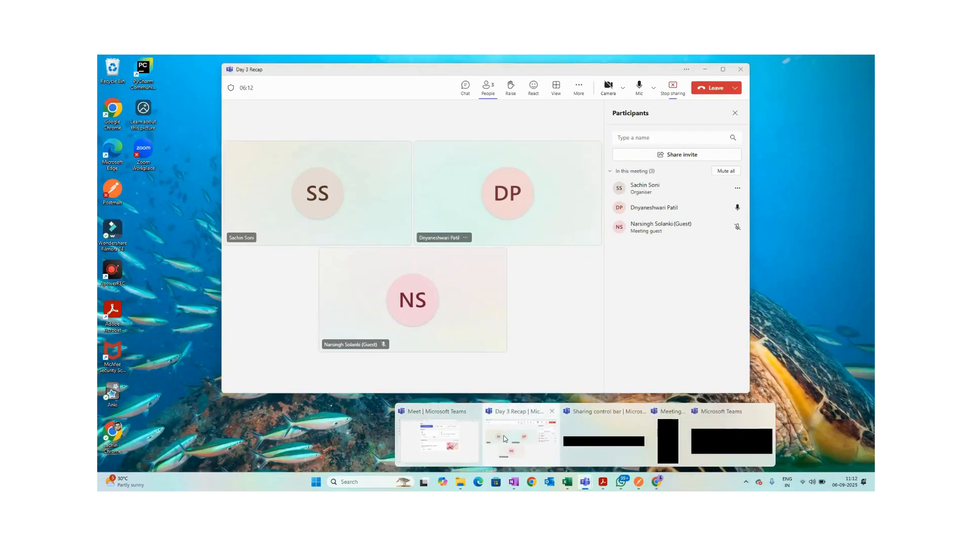
left_click(521, 439)
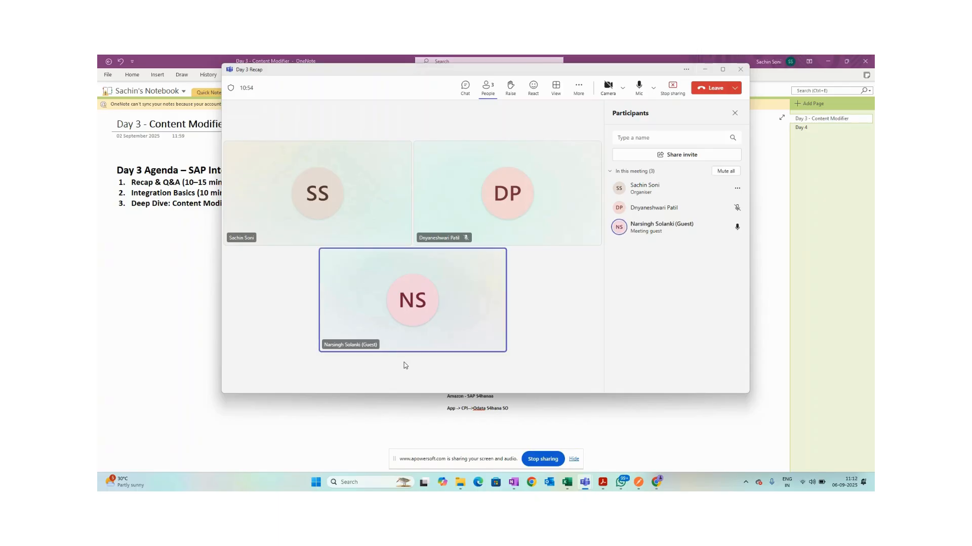
left_click(703, 70)
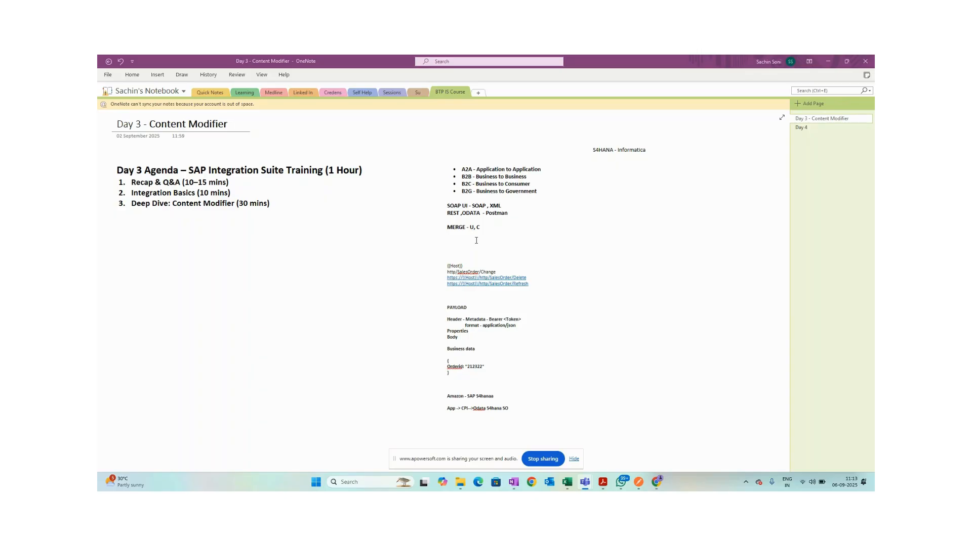
Select the 'Message journey in an iFlow' bullet and enlarge its font with Ctrl+Shift+>.
scroll(483, 337, "down", 10)
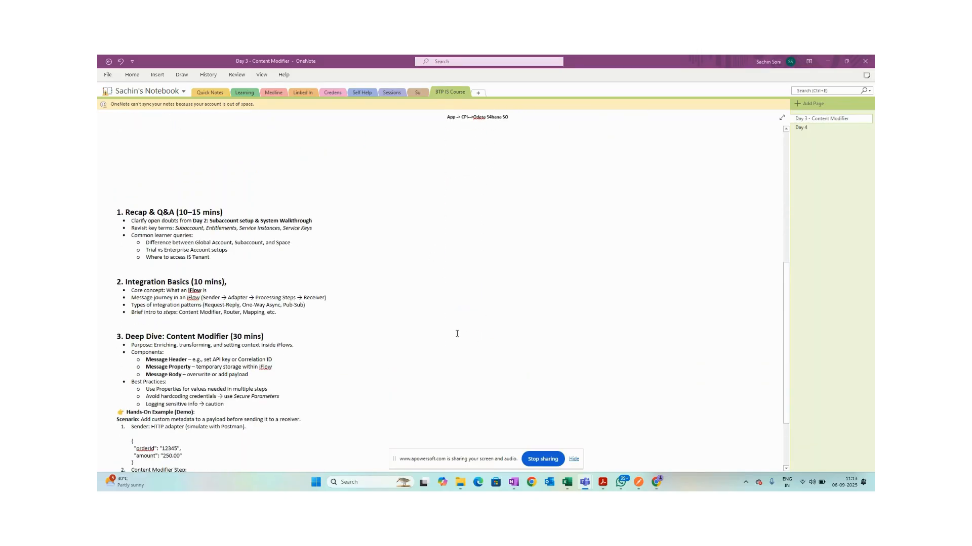
scroll(278, 311, "down", 1)
left_click_drag(329, 269, 132, 269)
left_click(190, 273)
left_click_drag(326, 271, 124, 272)
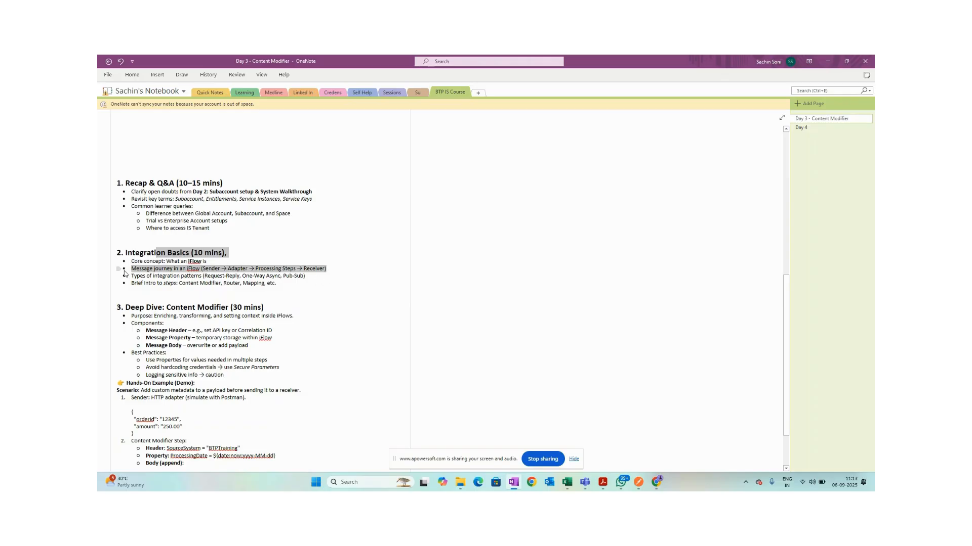
key("ctrl+shift+period")
key("ctrl+shift+period")
key("ctrl+shift+period")
key("ctrl+shift+period")
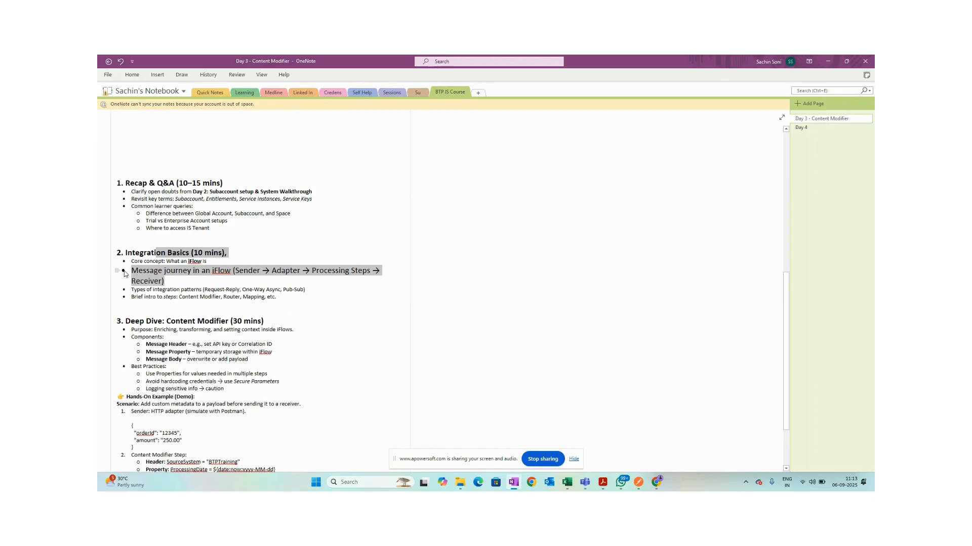
Widen the note container so the enlarged bullet fits on one line.
left_click_drag(411, 286, 493, 288)
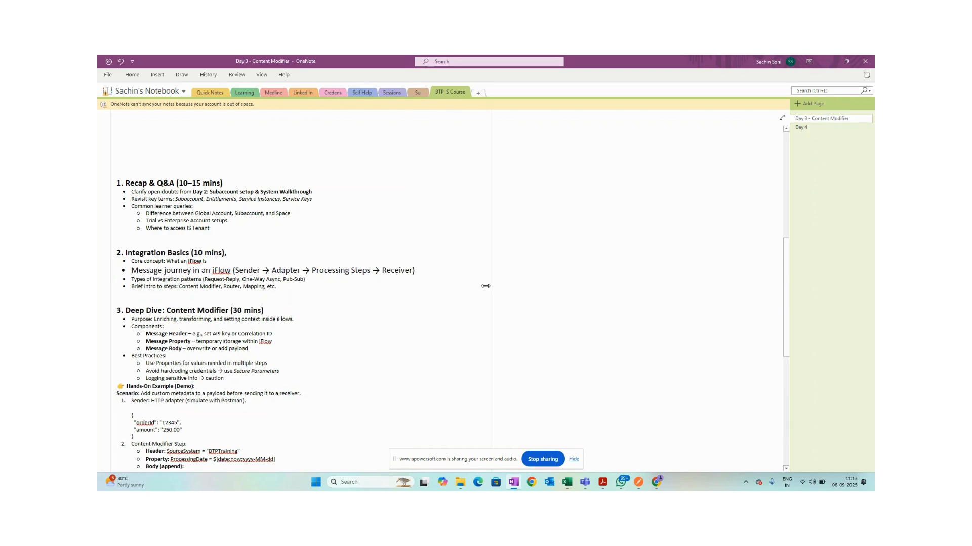
left_click(276, 259)
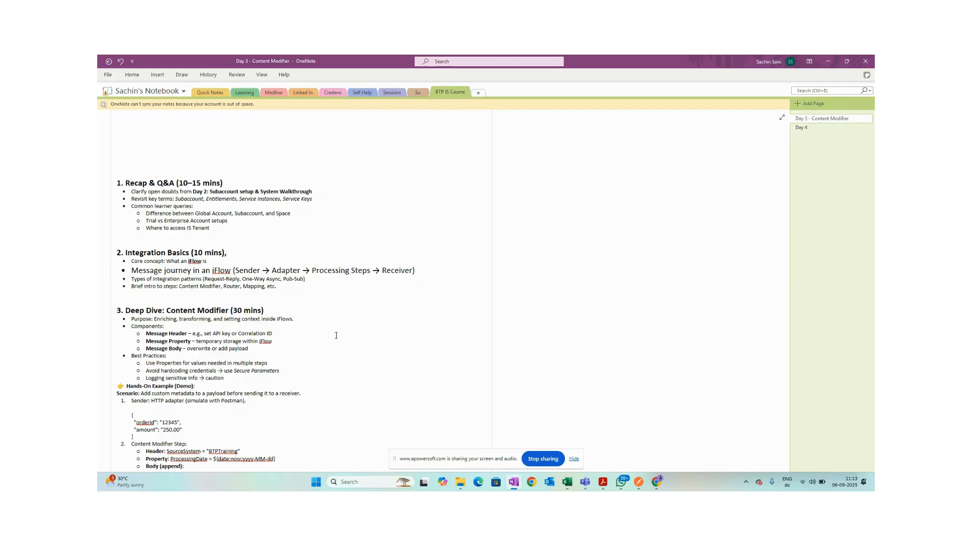
mouse_move(656, 485)
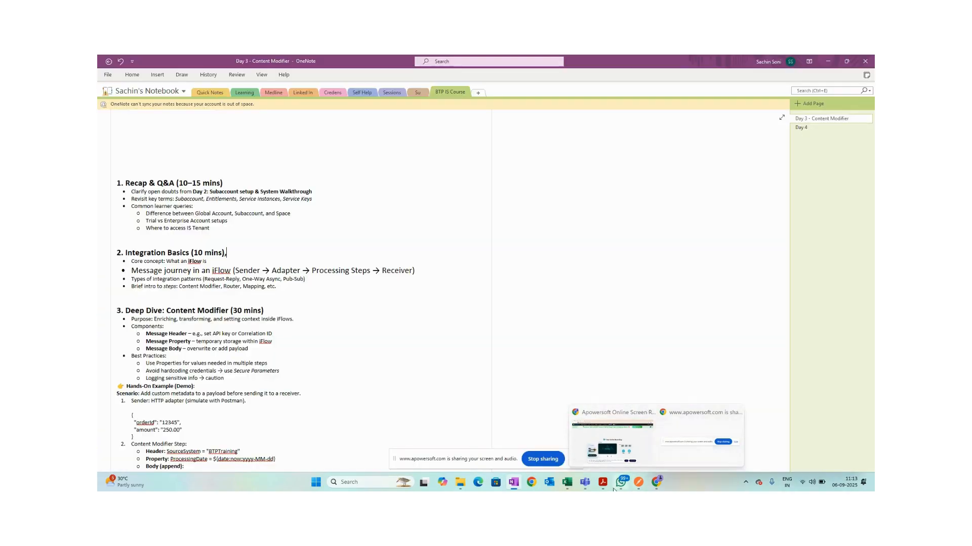
Open draw.io in a new Chrome window.
left_click(531, 482)
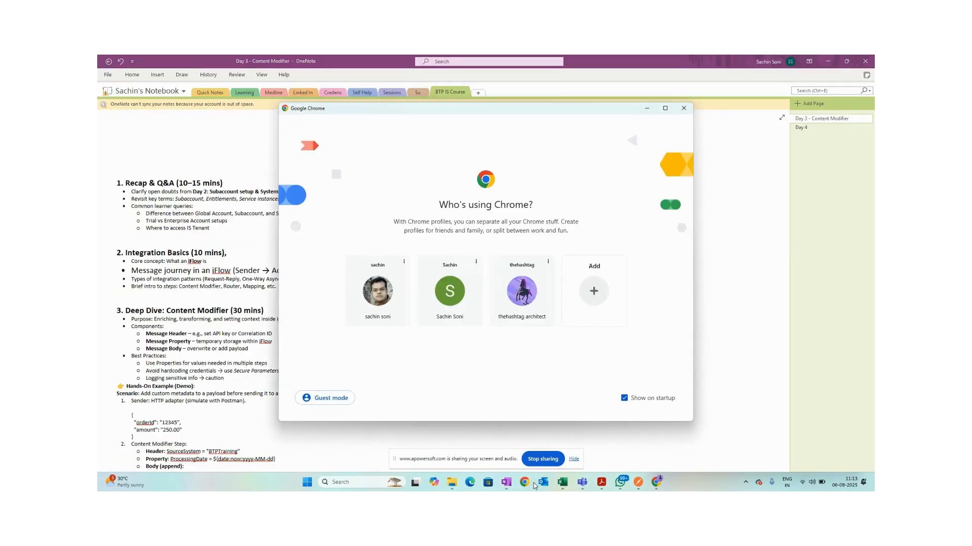
left_click(378, 291)
left_click(280, 79)
type("draw.io")
key("Return")
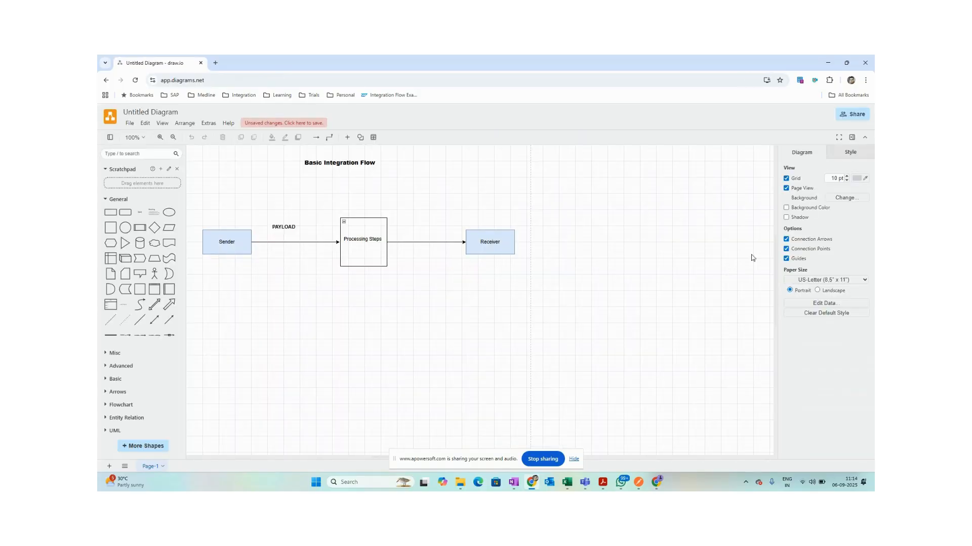
Inspect the Sender, Processing Steps and Receiver shapes of the Basic Integration Flow diagram.
left_click(223, 243)
left_click(370, 247)
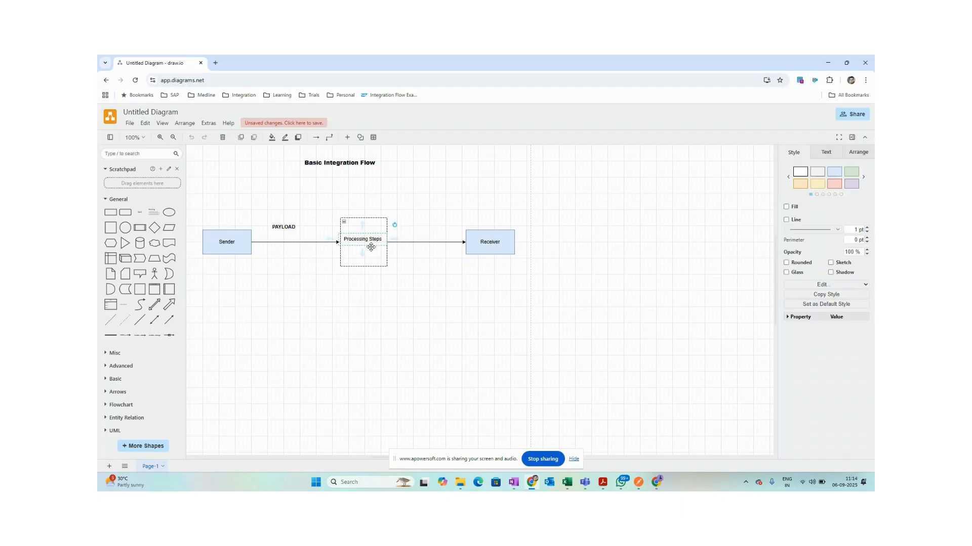
left_click(509, 247)
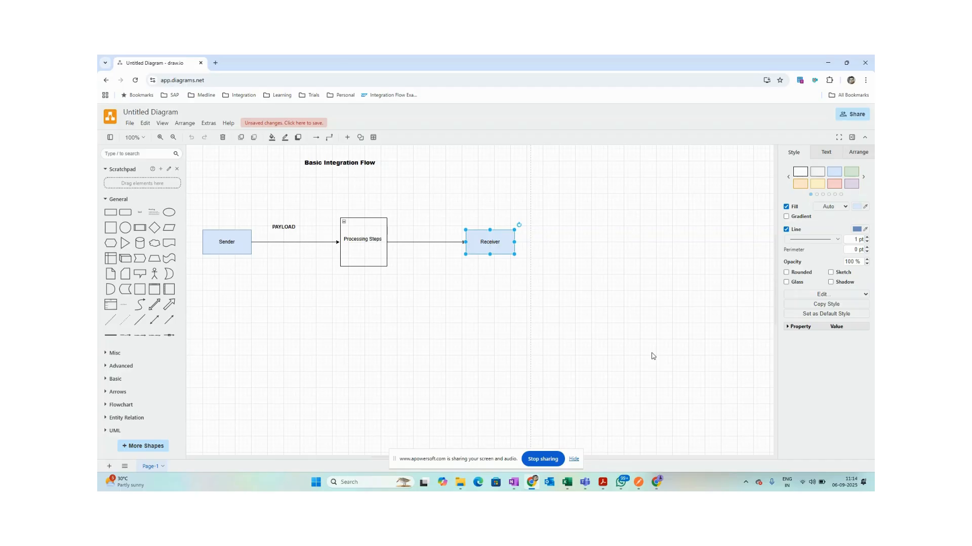
left_click(363, 253)
left_click(362, 255)
left_click(363, 241)
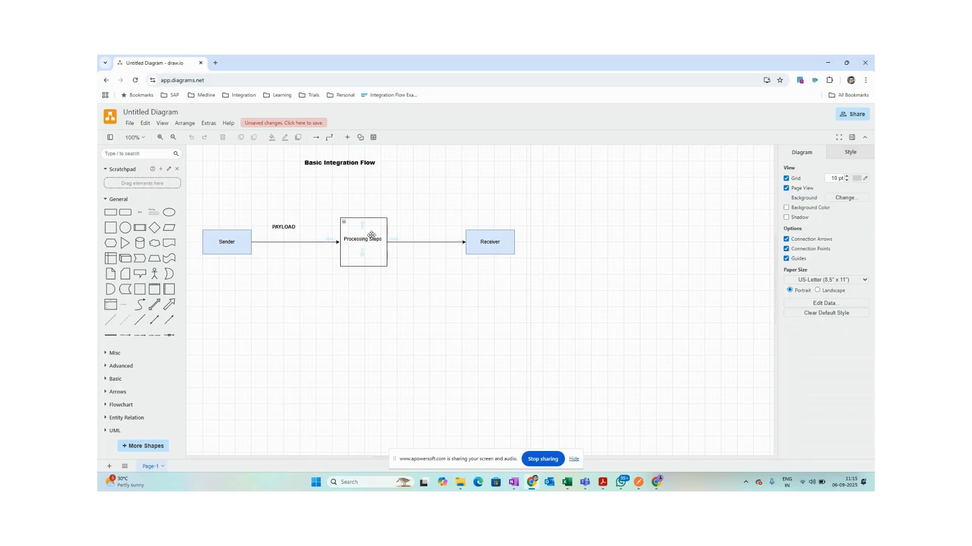
Beside the A2A list, add a note with lines 'HCI - Hana Cloud Integration' and 'CPI - CI'.
left_click(514, 482)
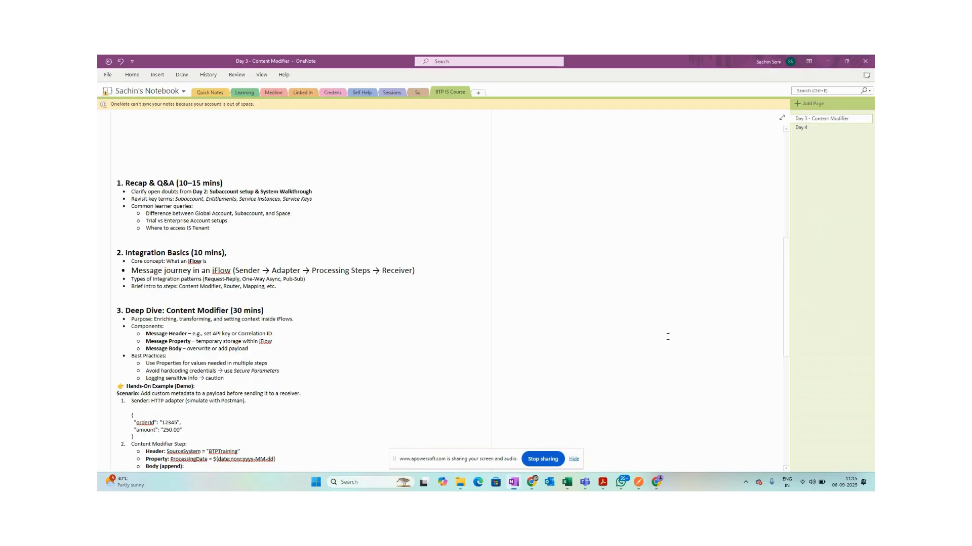
scroll(560, 332, "down", 5)
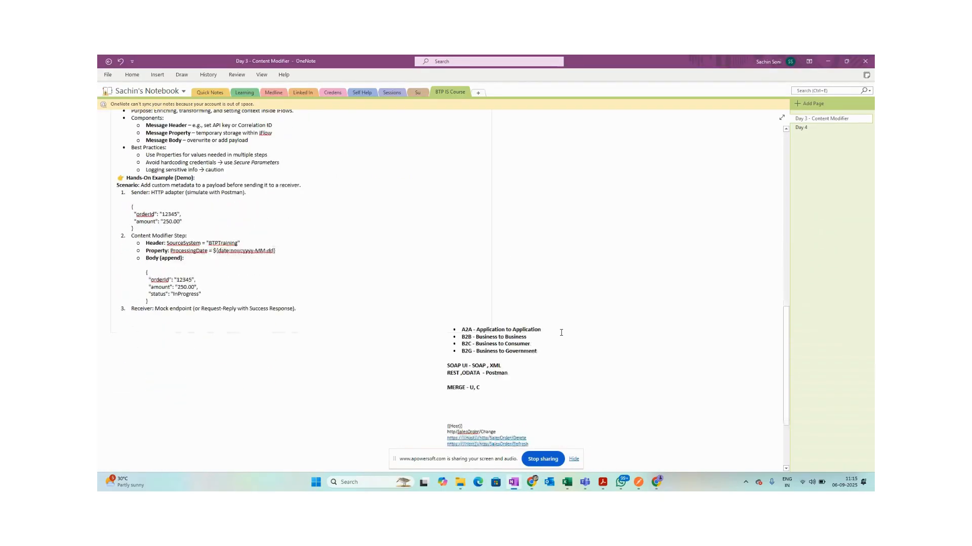
scroll(561, 332, "down", 1)
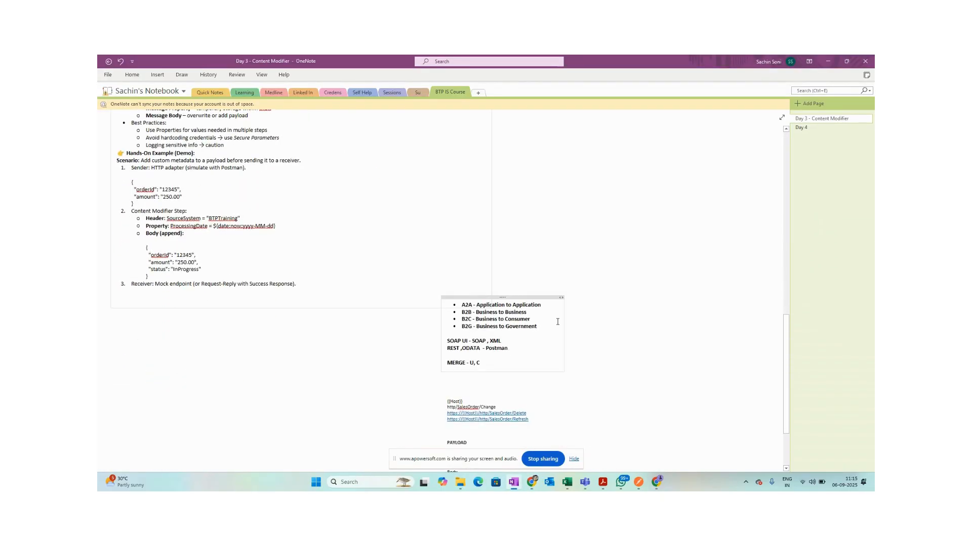
left_click(593, 305)
type("HCI - Hana Cloud Integration")
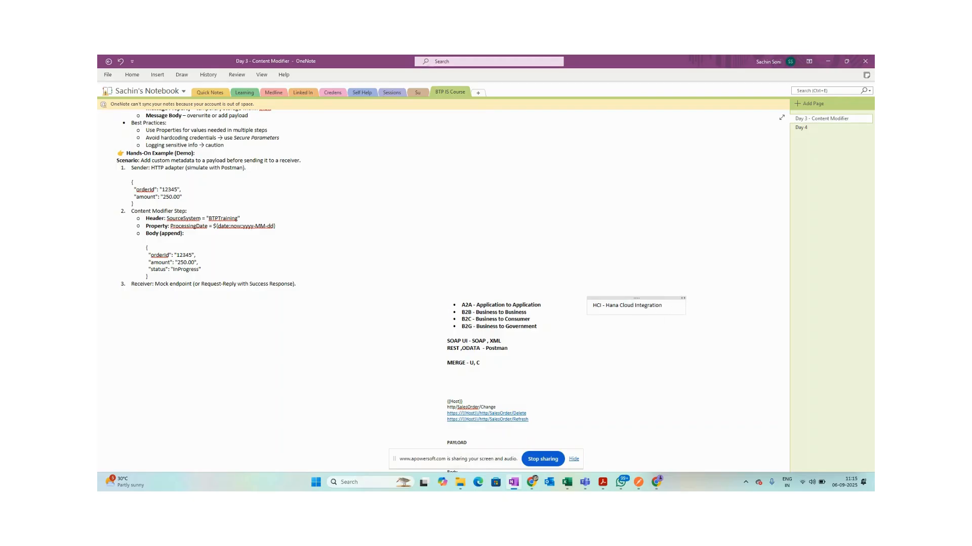
key("Return")
type("CPI - CI -")
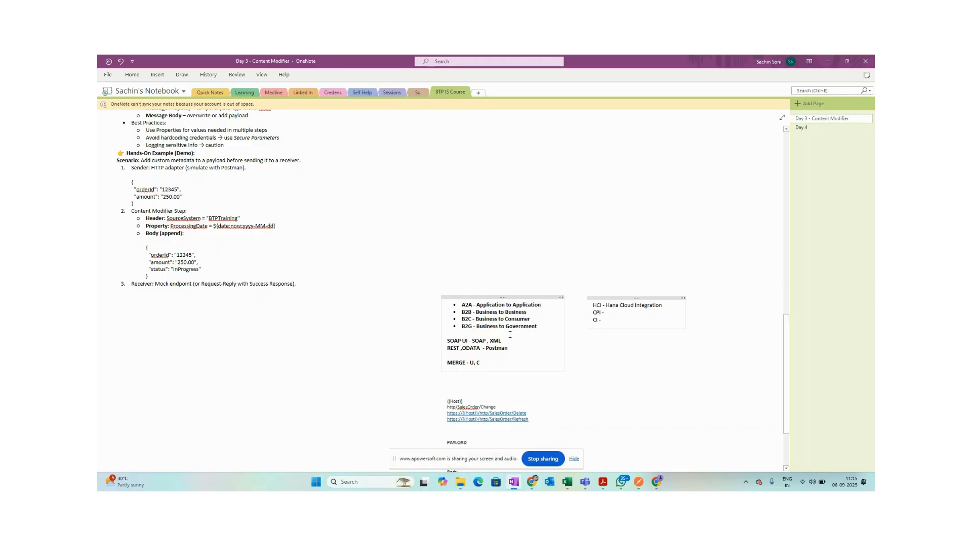
key("alt+Tab")
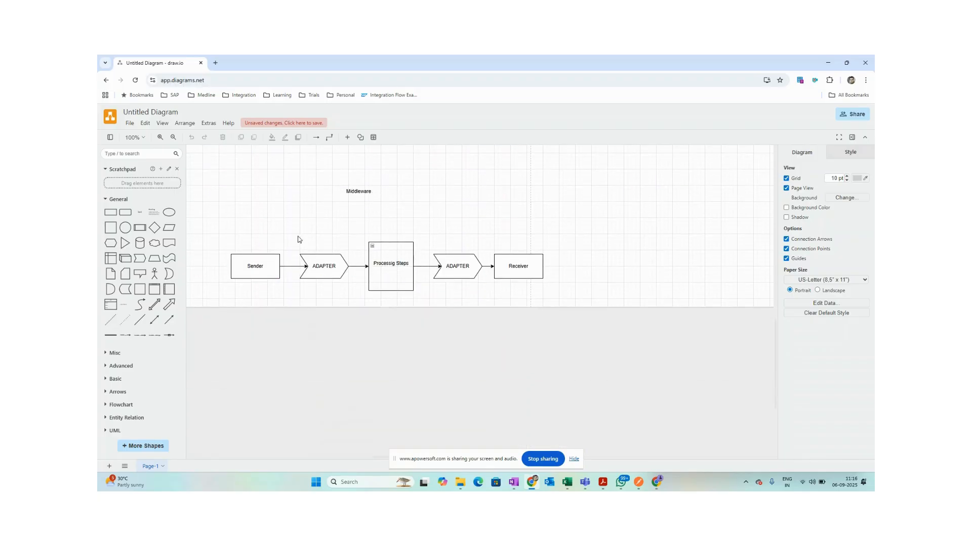
Select both ADAPTERs, Processing Steps and their connectors in the Middleware flow, then deselect.
left_click_drag(292, 218, 486, 306)
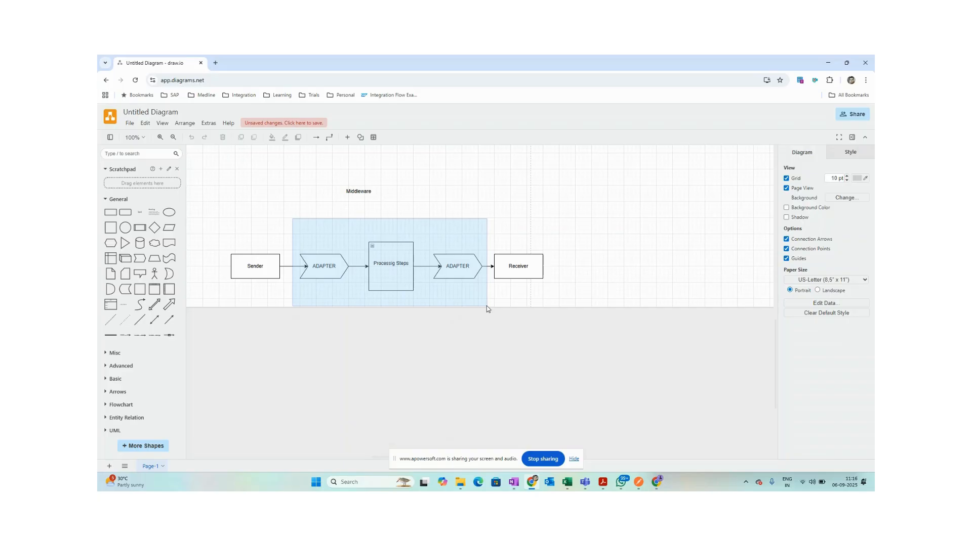
left_click_drag(486, 306, 487, 306)
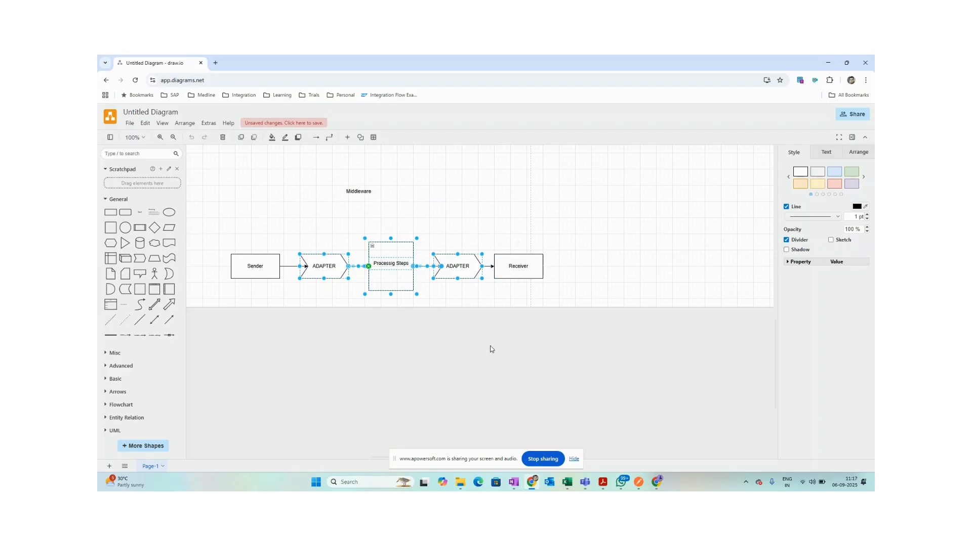
left_click(483, 324)
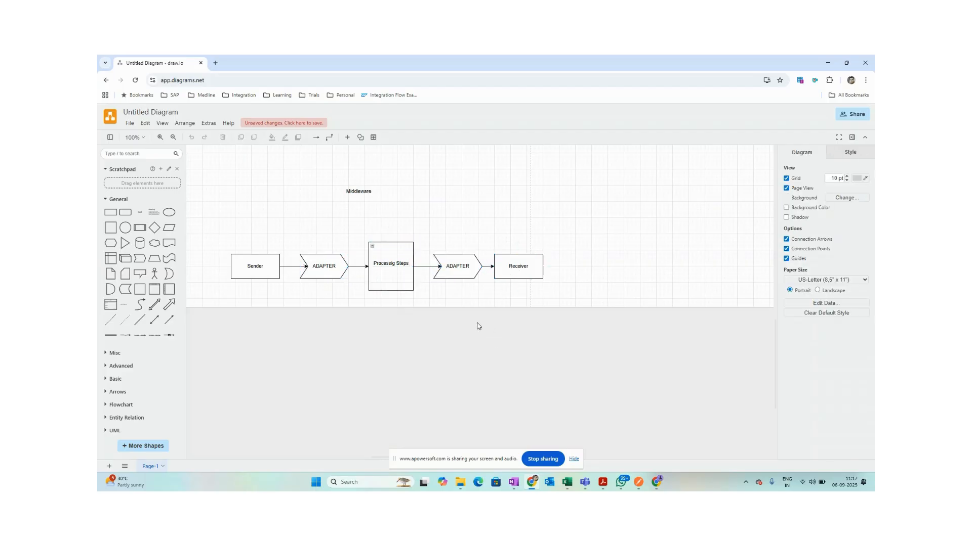
Select the left ADAPTER shape, then bring OneNote's Day 3 - Content Modifier page forward.
left_click(334, 267)
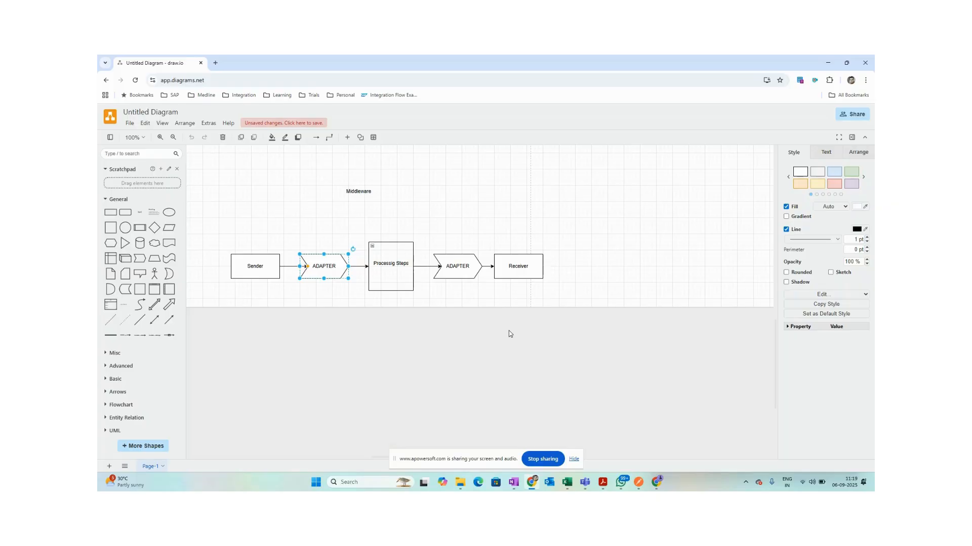
left_click(514, 482)
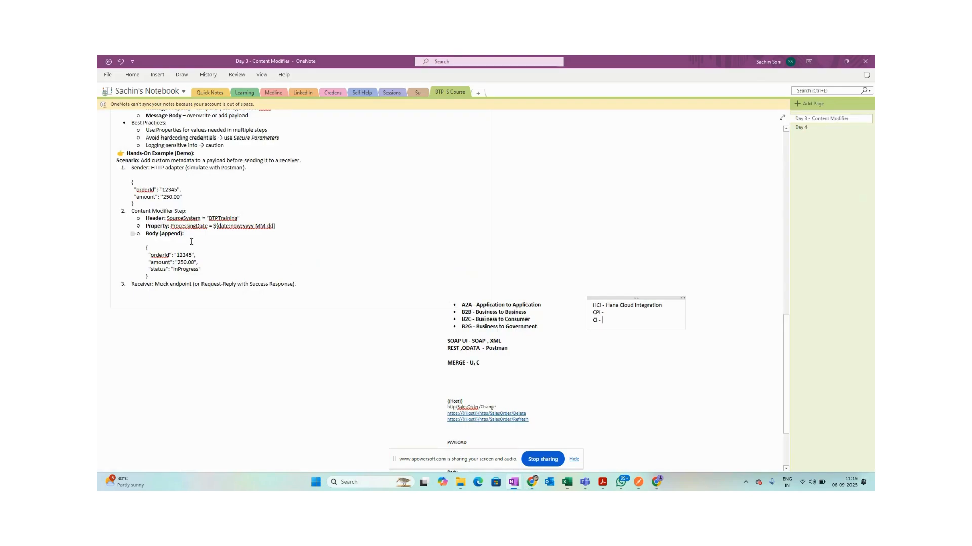
scroll(314, 379, "down", 3)
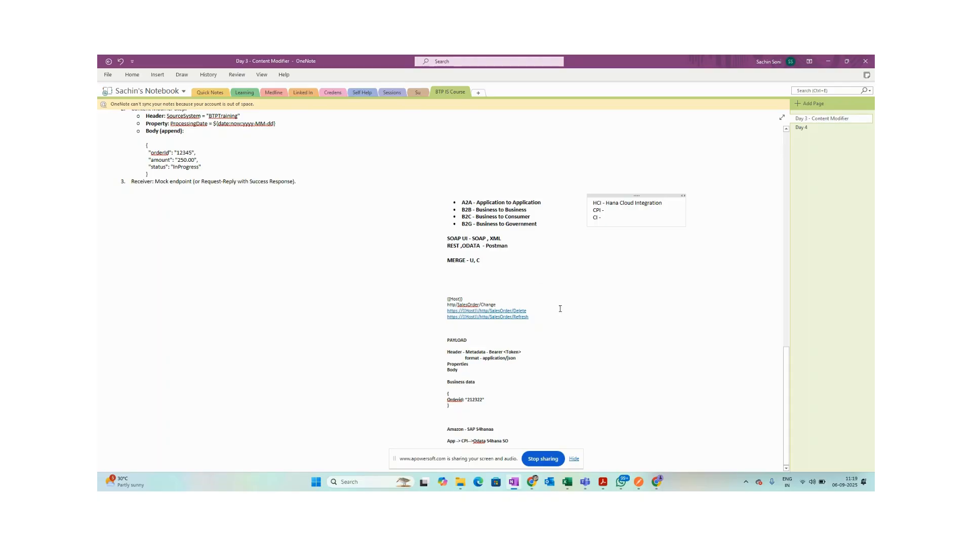
scroll(563, 315, "up", 2, "ctrl")
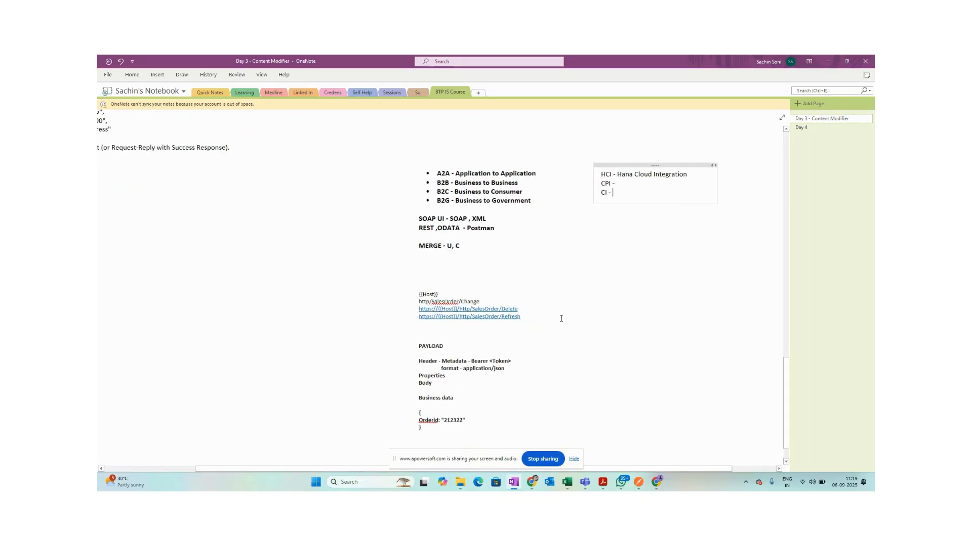
scroll(561, 319, "down", 2)
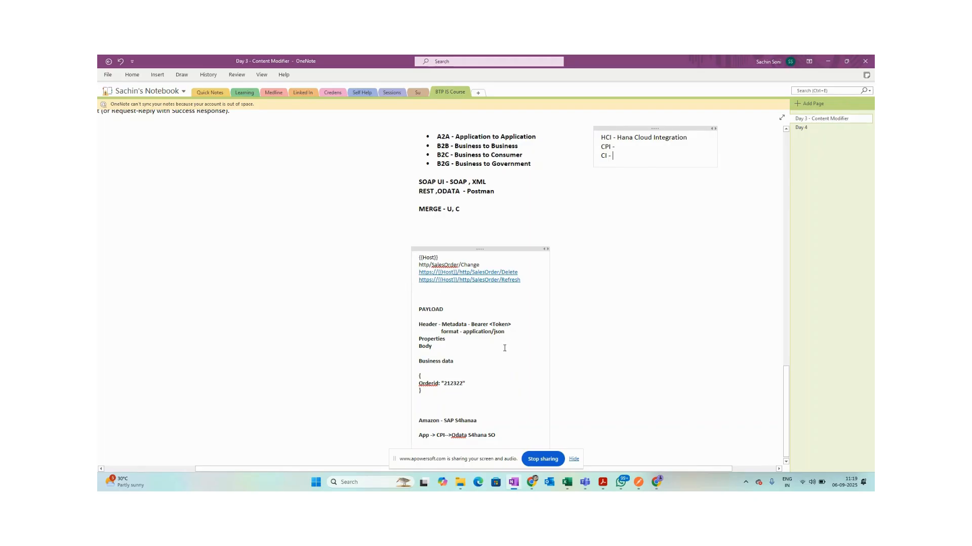
Cut 'Properties' from the payload note and paste it as a separate note to the right.
mouse_move(641, 487)
left_click_drag(441, 386, 392, 308)
left_click(474, 356)
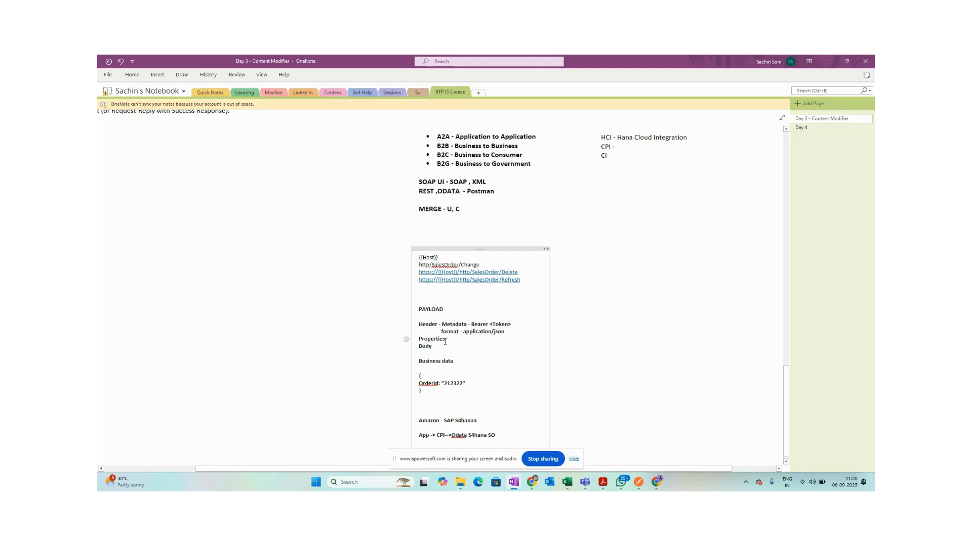
left_click(436, 325)
left_click_drag(441, 347, 419, 340)
left_click(450, 348)
left_click_drag(445, 340, 414, 337)
left_click(448, 344)
key("ctrl+x")
left_click(574, 308)
key("ctrl+v")
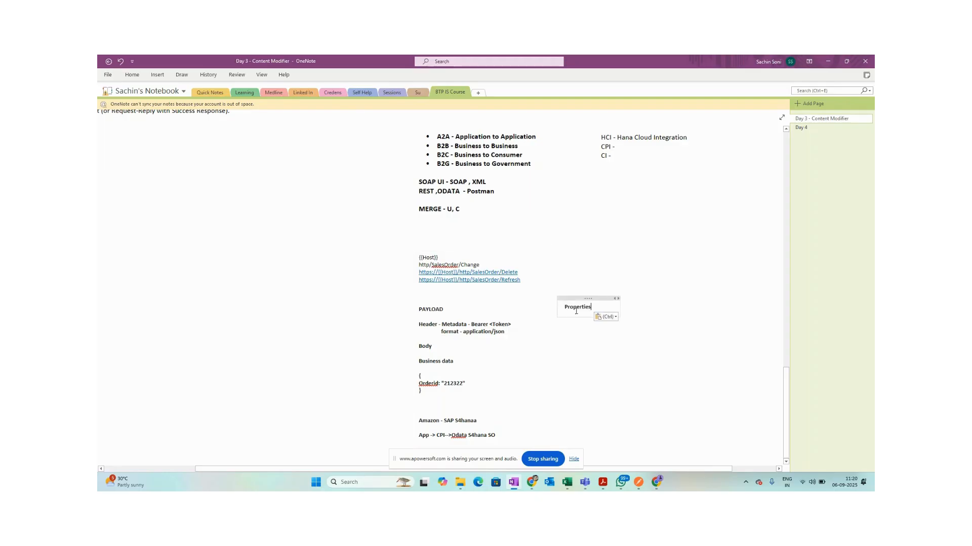
Select the Body and Header lines in the payload note, then place the cursor at the format line.
left_click_drag(440, 344, 402, 324)
left_click(442, 376)
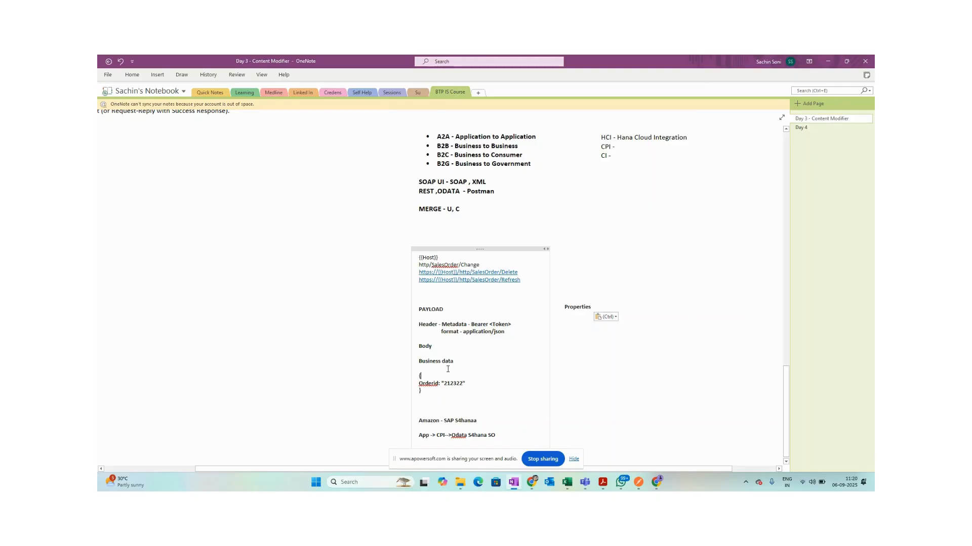
left_click(428, 332)
Check POST 01 - Basic CM Demo's headers and body, then open POST 02 Body Retained.
left_click(643, 483)
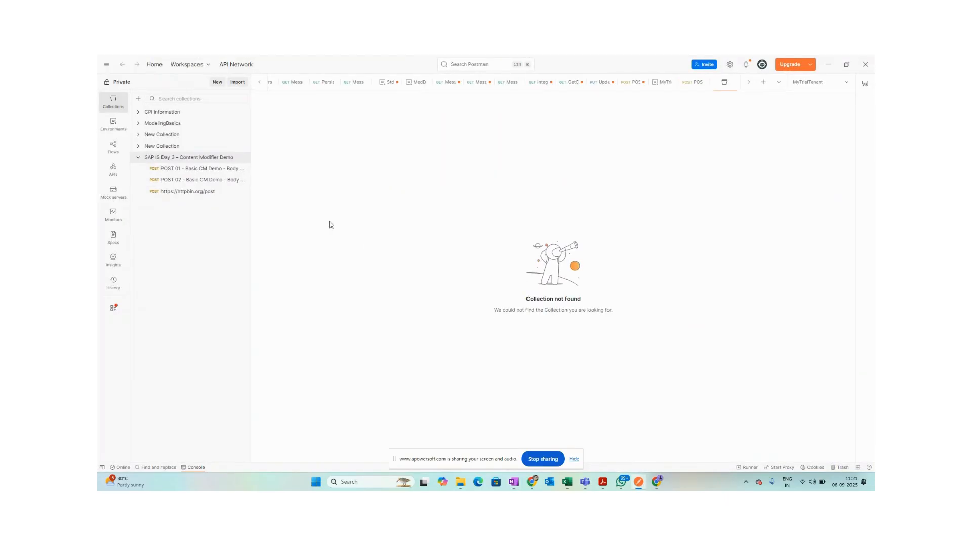
left_click(204, 172)
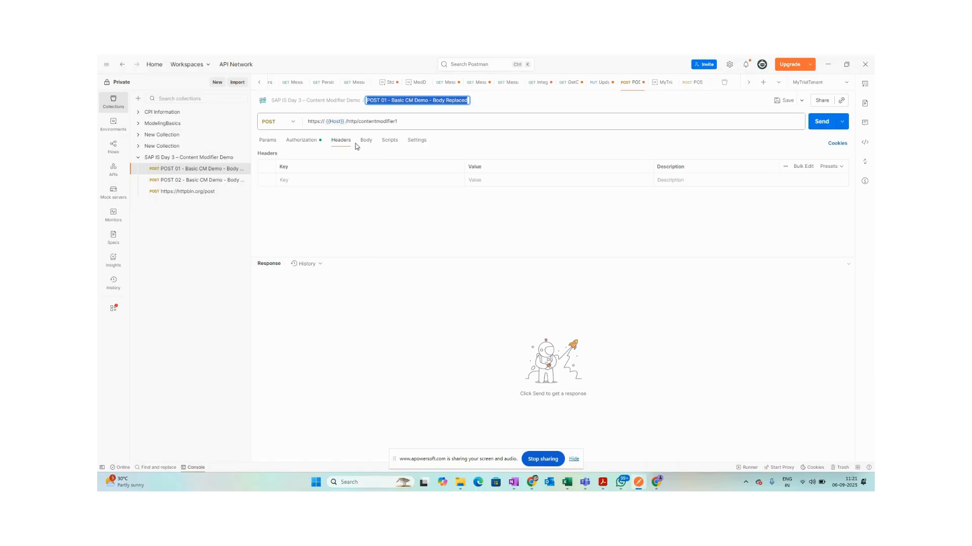
left_click(357, 143)
left_click(377, 143)
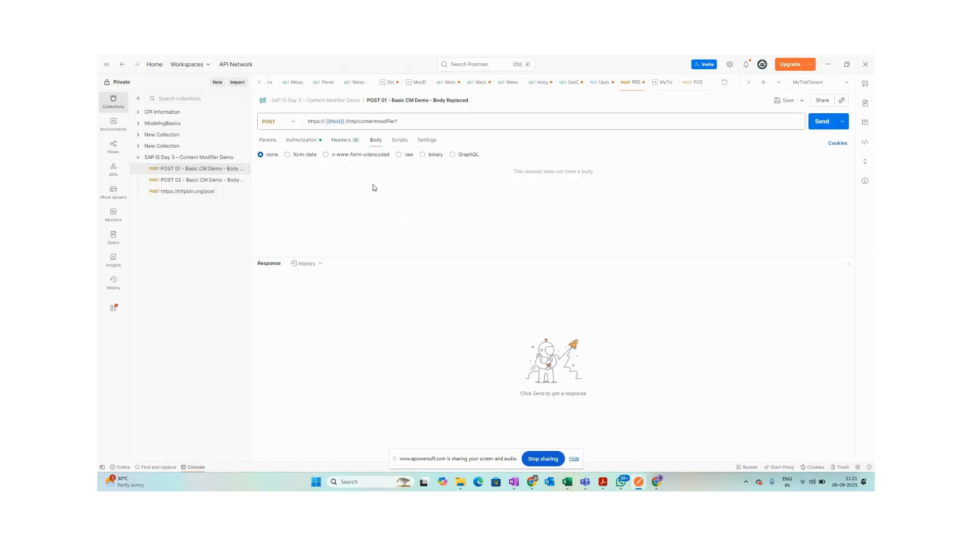
left_click(212, 181)
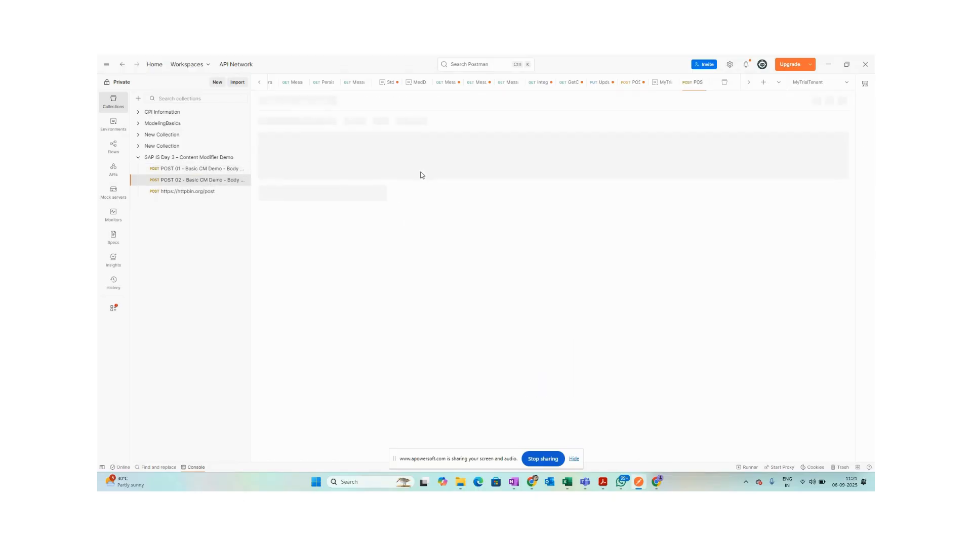
key("ctrl+a")
left_click(343, 194)
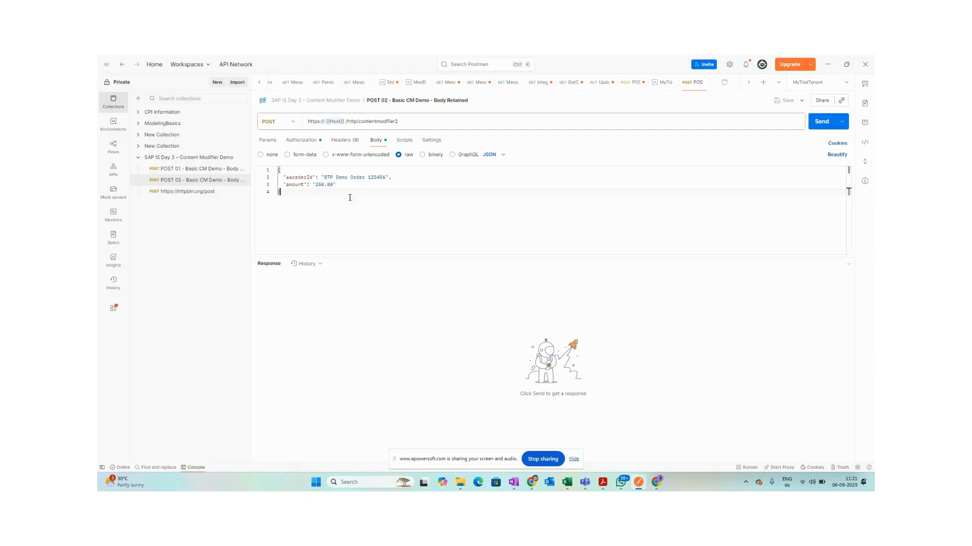
Compare the POST 02 JSON body against the OneNote notes, switching between the windows.
key("alt+Tab")
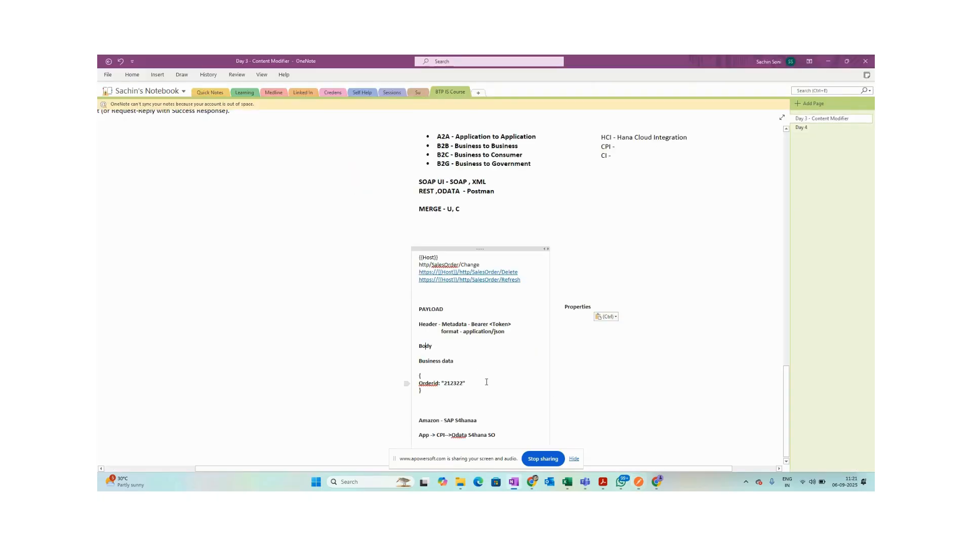
key("alt+Tab")
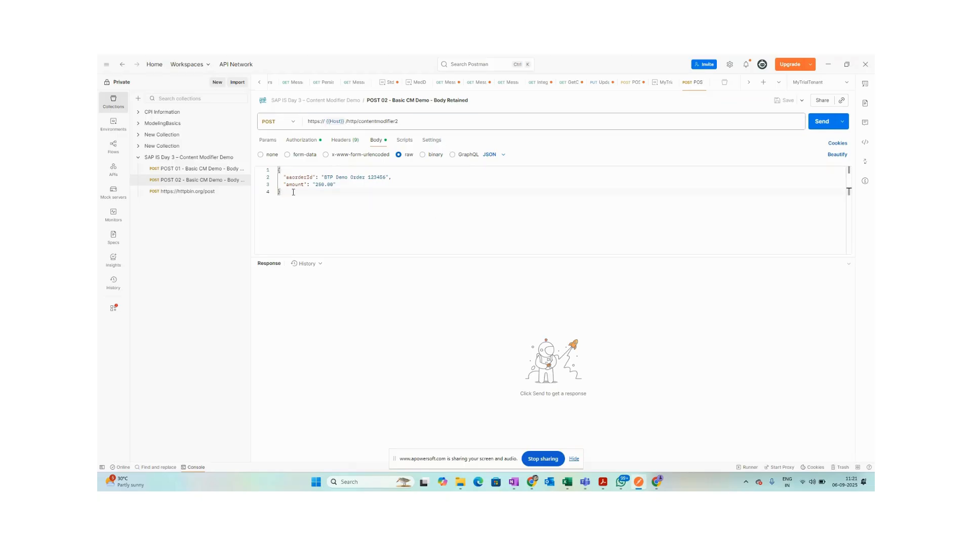
key("ctrl+a")
left_click(319, 200)
key("ctrl+a")
key("alt+Tab")
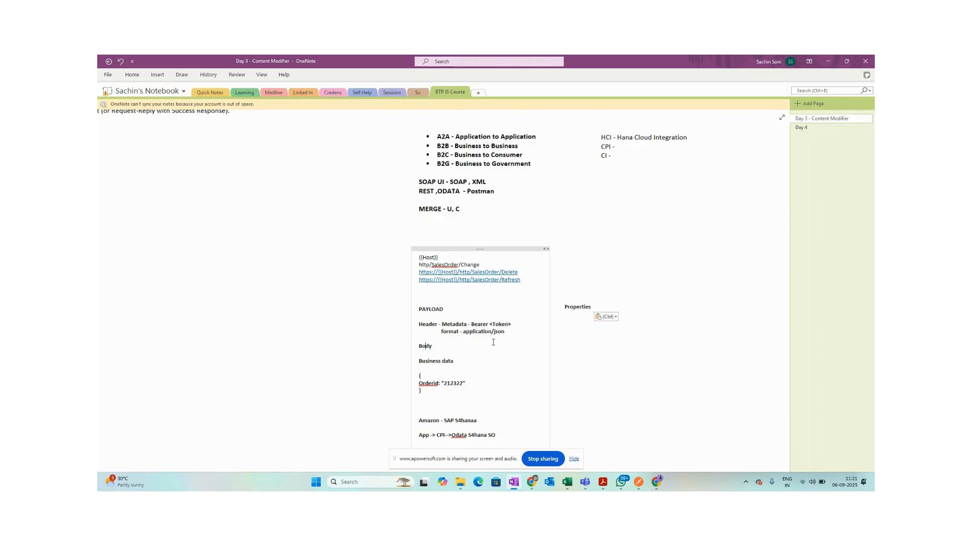
key("alt+Tab")
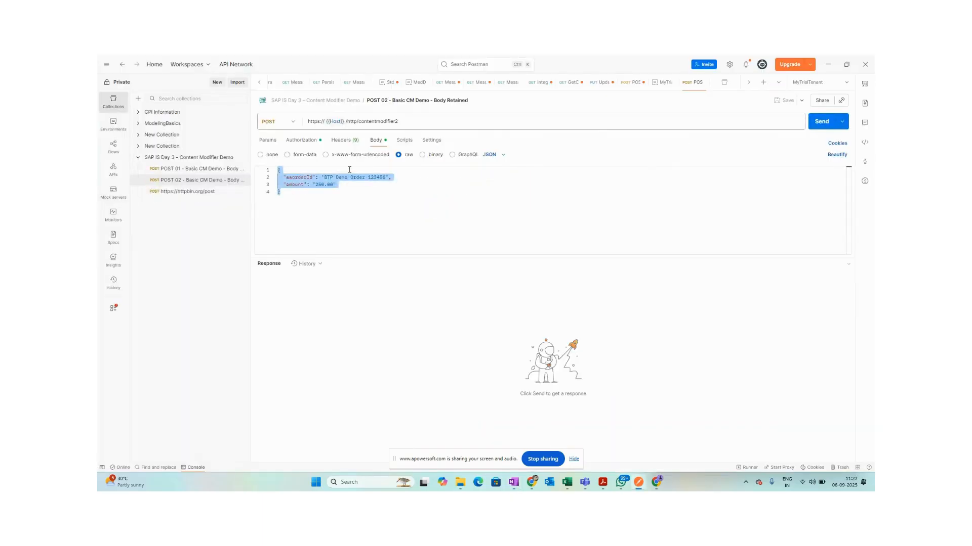
Review the POST 02 request headers, including Authorization, then return to OneNote.
left_click(348, 141)
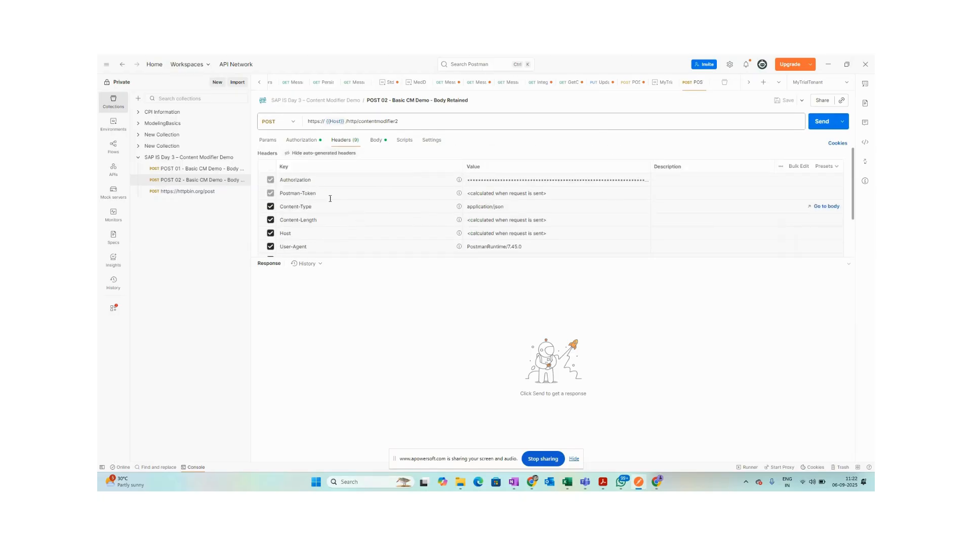
left_click(514, 178)
scroll(517, 208, "down", 1)
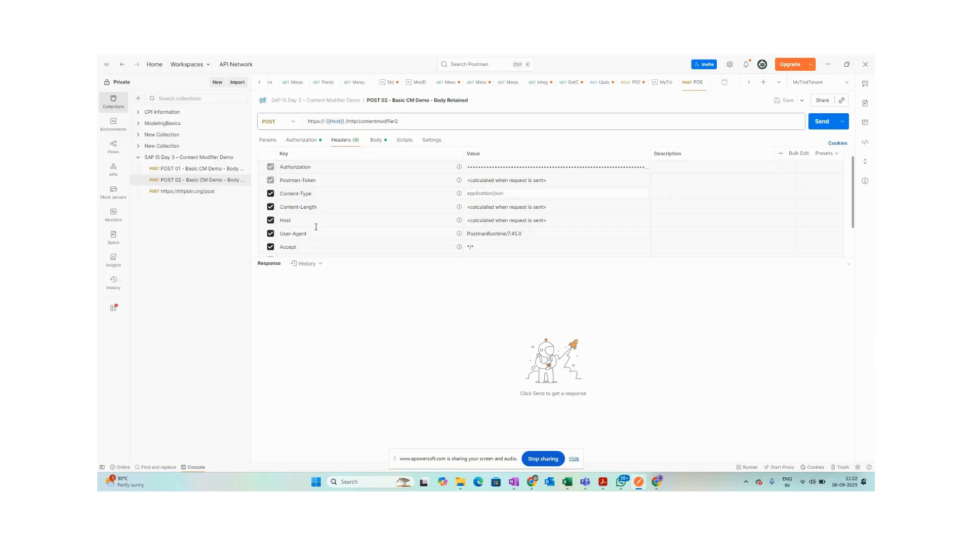
key("alt+Tab")
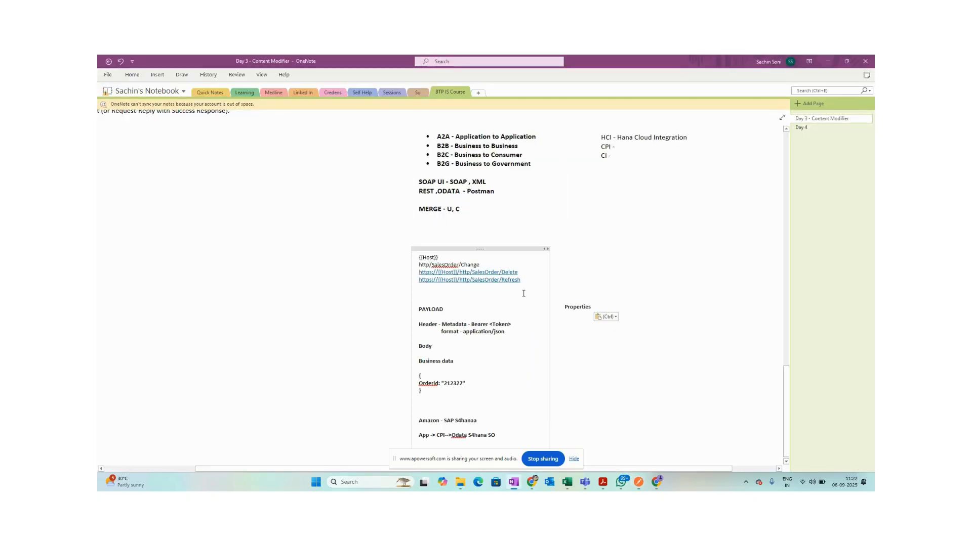
Below the Properties note, type 'CI - is a LCNC Platform', correcting typos along the way.
double_click(578, 307)
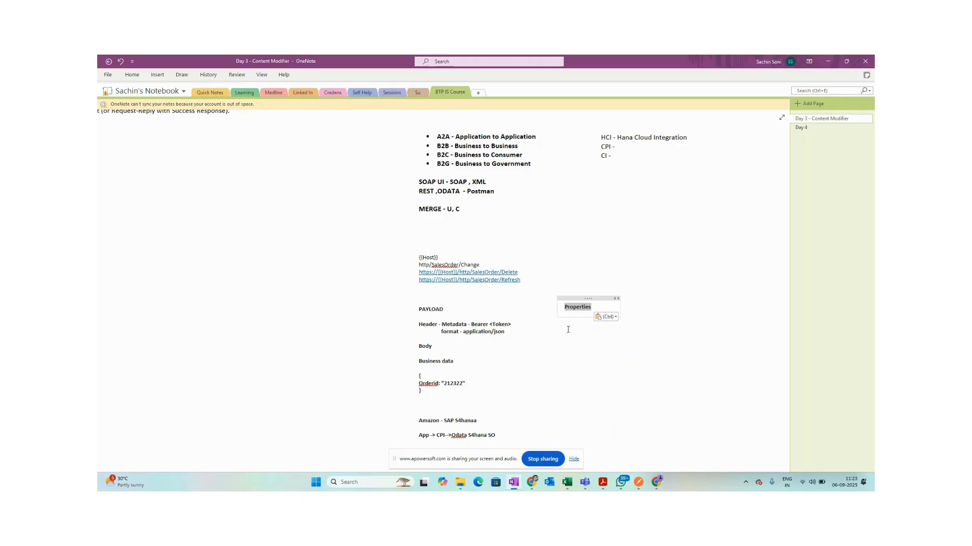
left_click(568, 330)
type("CI - is a Low")
key("BackSpace")
key("BackSpace")
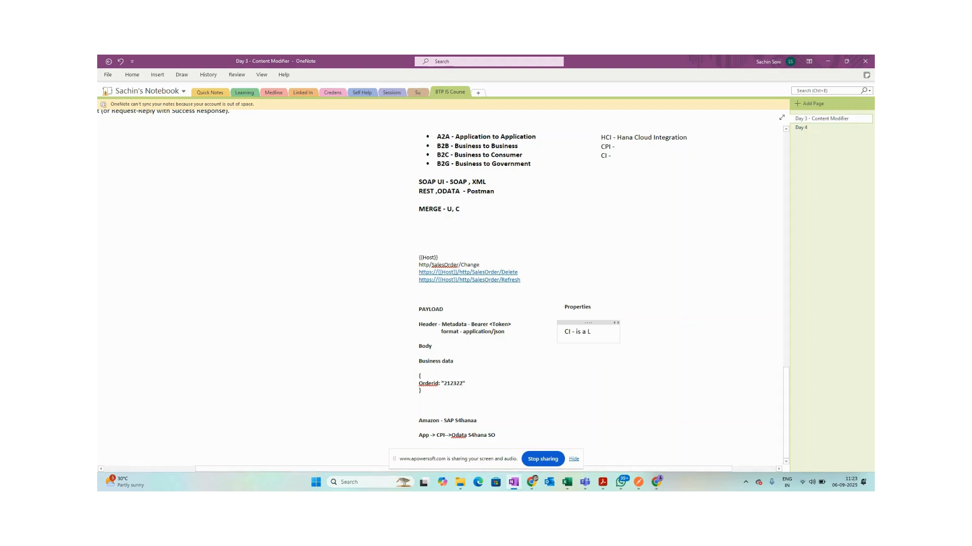
type("C")
key("BackSpace")
type("NC Platdd")
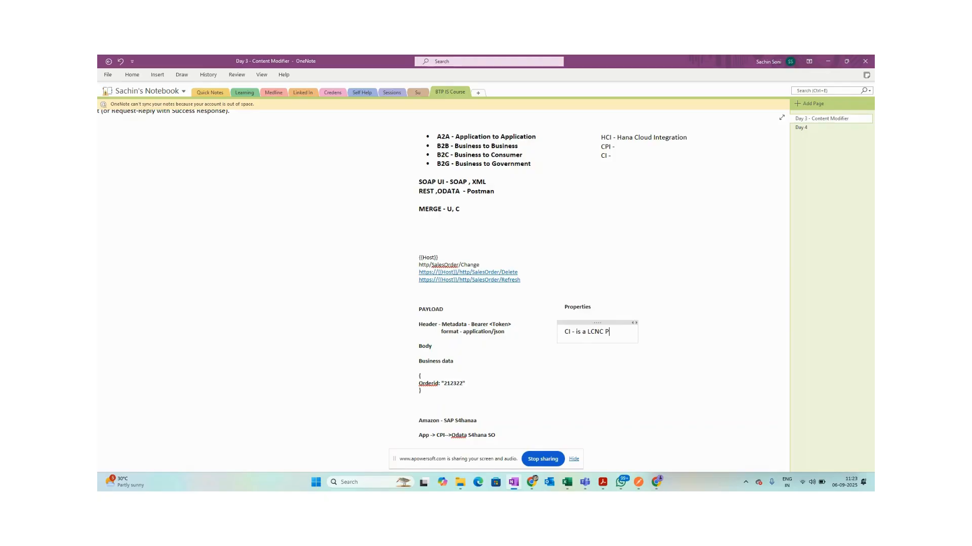
key("BackSpace")
key("BackSpace")
type("form")
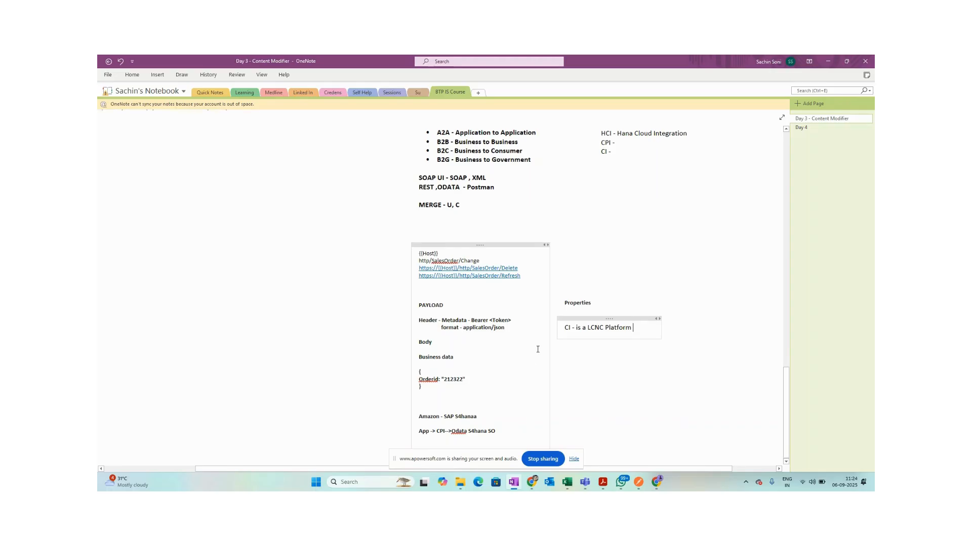
Finish the LCNC note and bring Postman's POST 02 Body Retained request back into view.
left_click(441, 395)
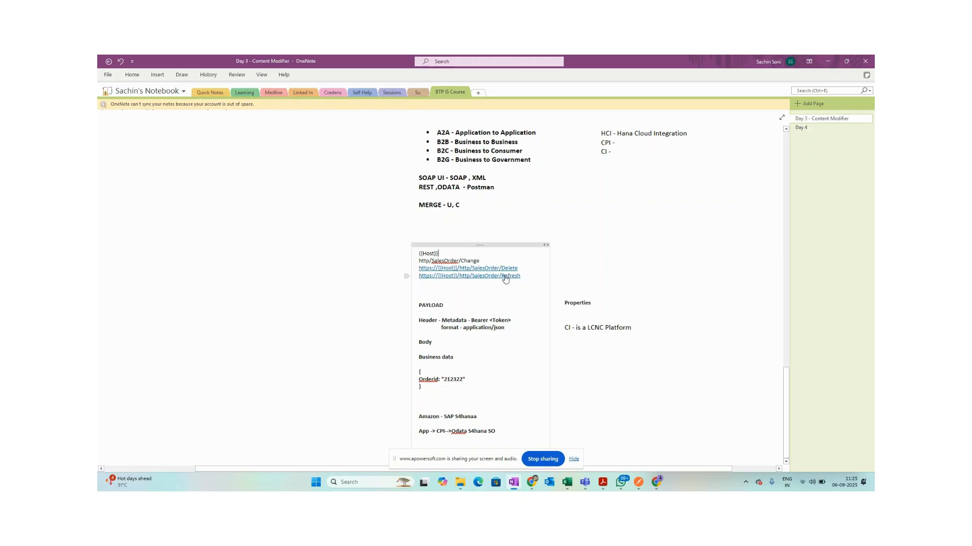
left_click(637, 483)
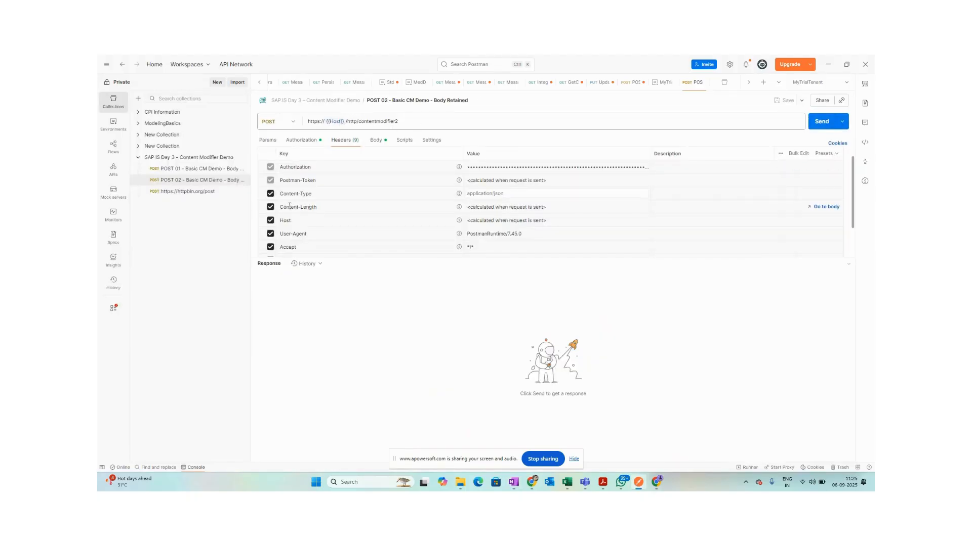
Select the POST 02 request URL in Postman, then open a new empty Chrome tab.
left_click_drag(402, 121, 296, 119)
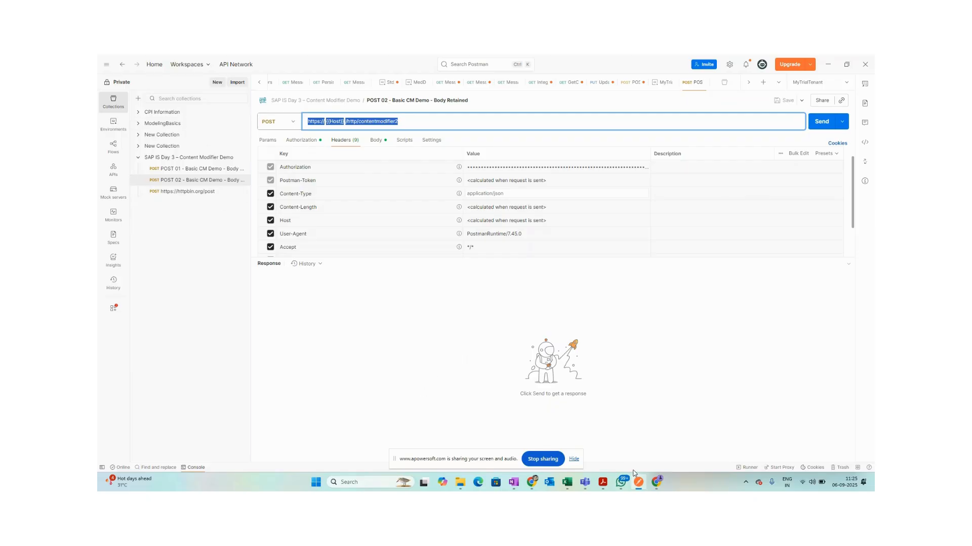
mouse_move(644, 485)
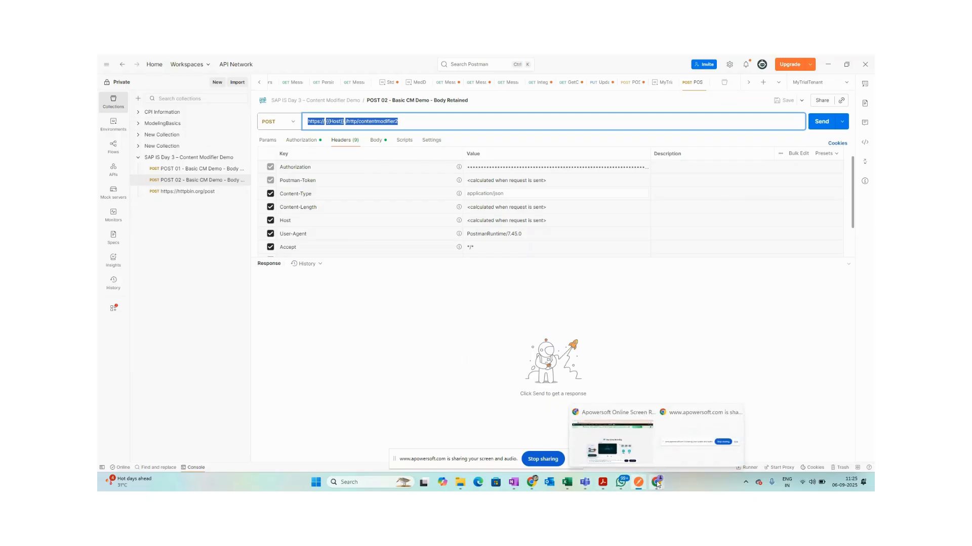
mouse_move(622, 430)
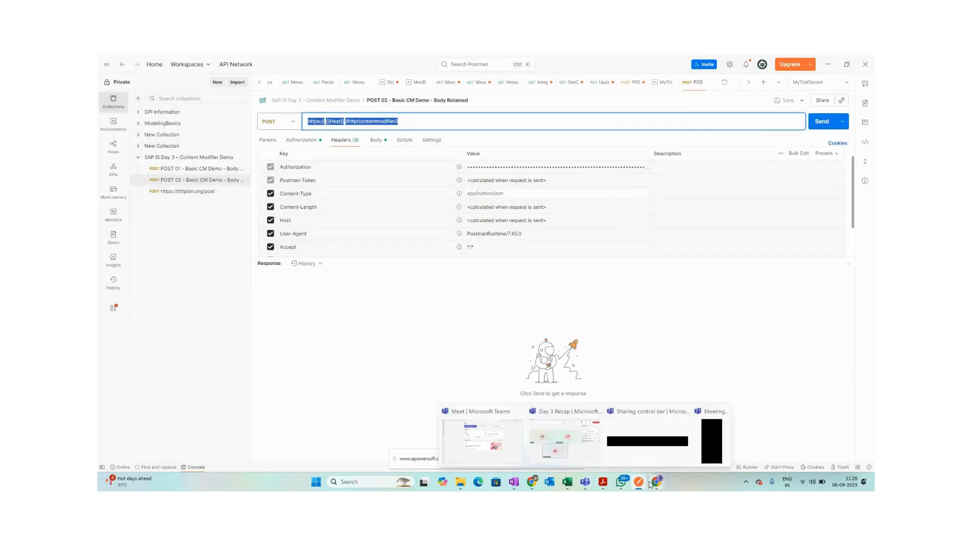
left_click(531, 483)
left_click(216, 64)
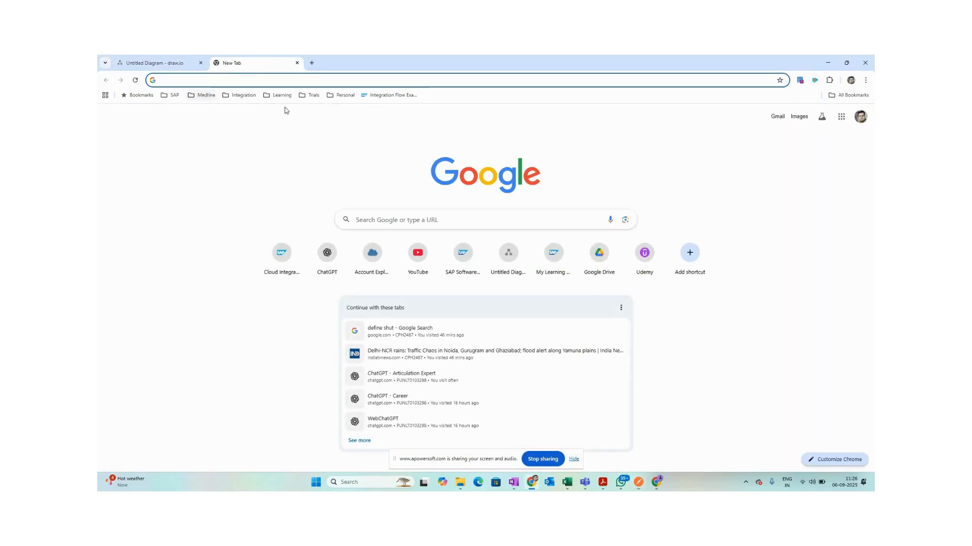
Launch the Integration Suite trial from the saved links and sign in with the saved login.
left_click(310, 96)
left_click(336, 192)
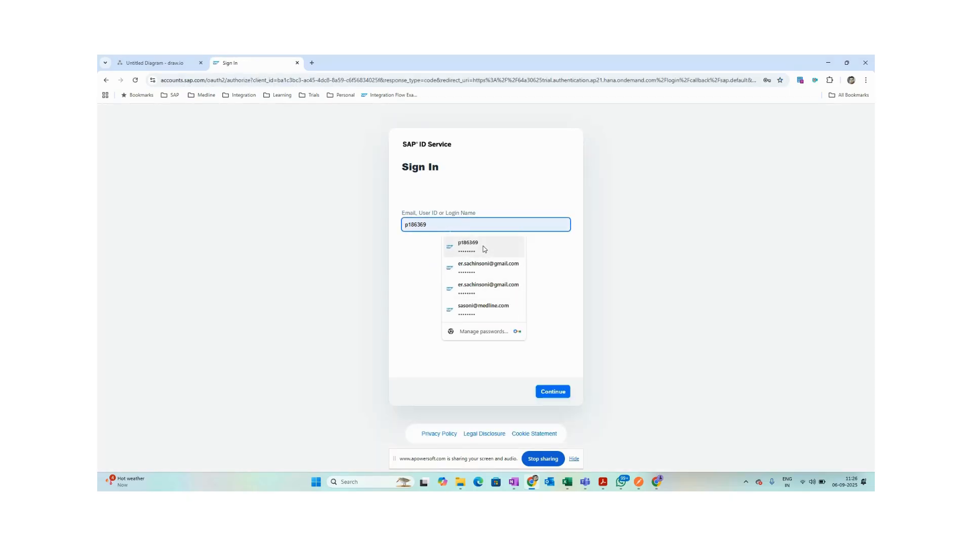
left_click(484, 248)
left_click(551, 392)
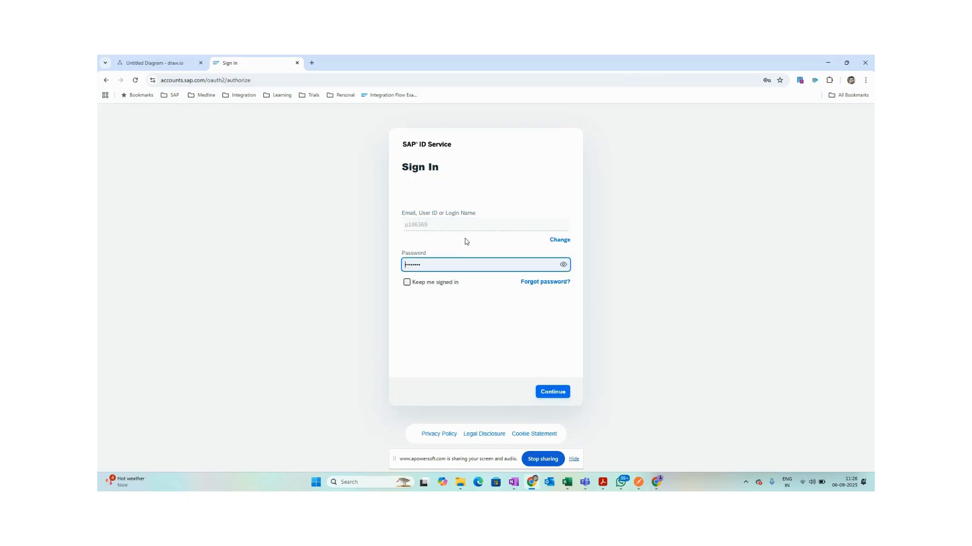
left_click(560, 393)
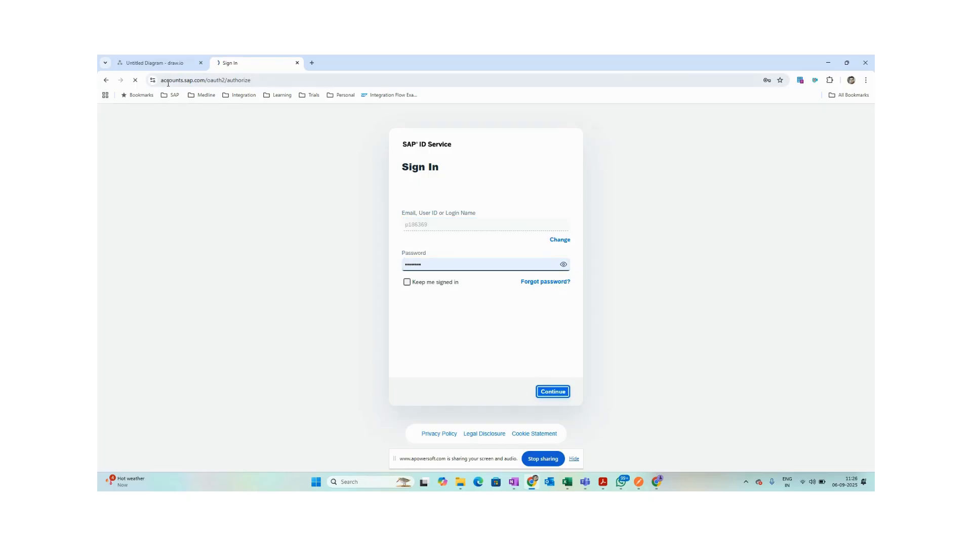
left_click(276, 85)
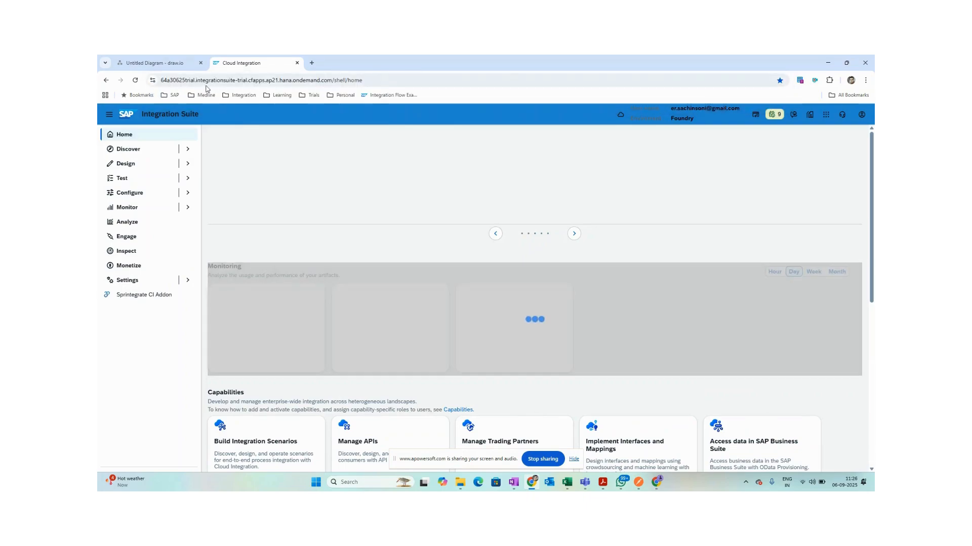
left_click(212, 81)
left_click(268, 81)
left_click(354, 157)
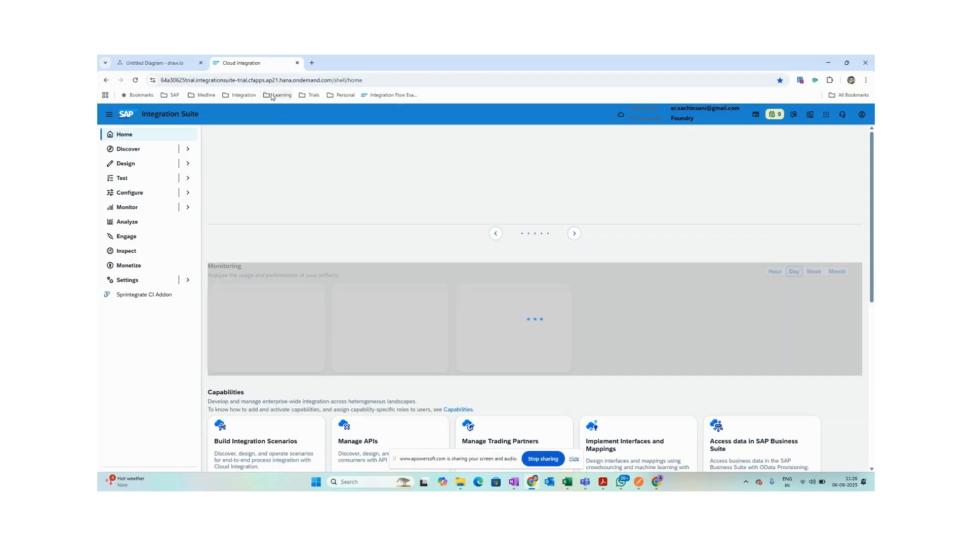
left_click_drag(332, 81, 158, 75)
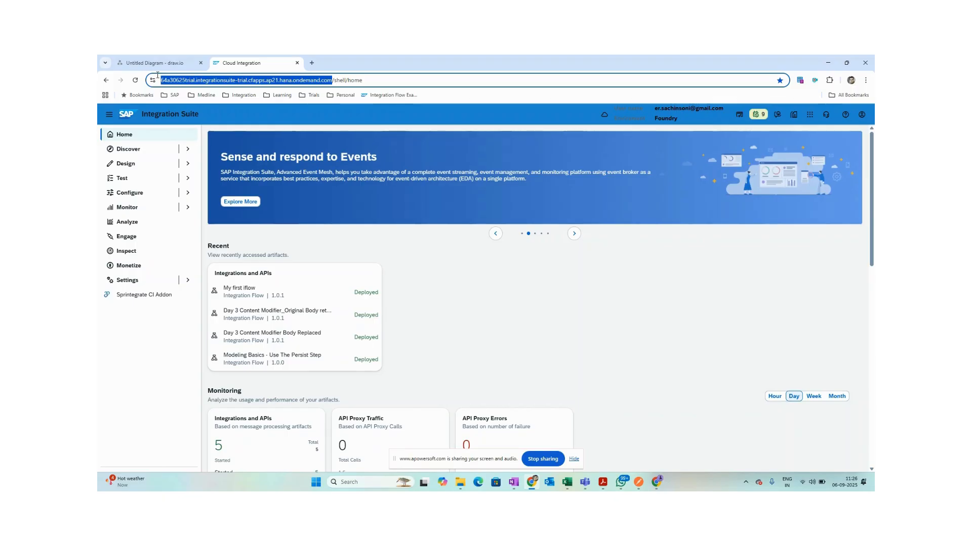
left_click_drag(158, 75, 152, 77)
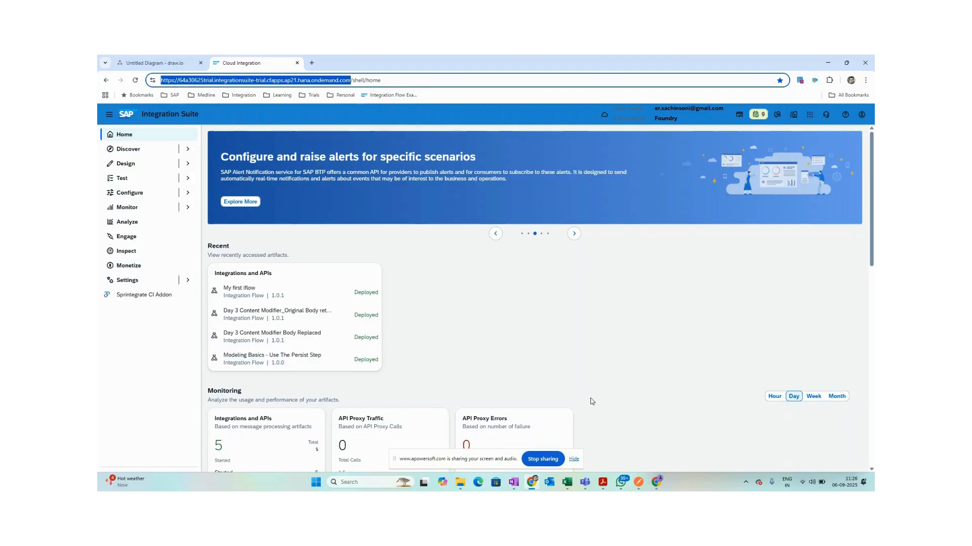
left_click(639, 483)
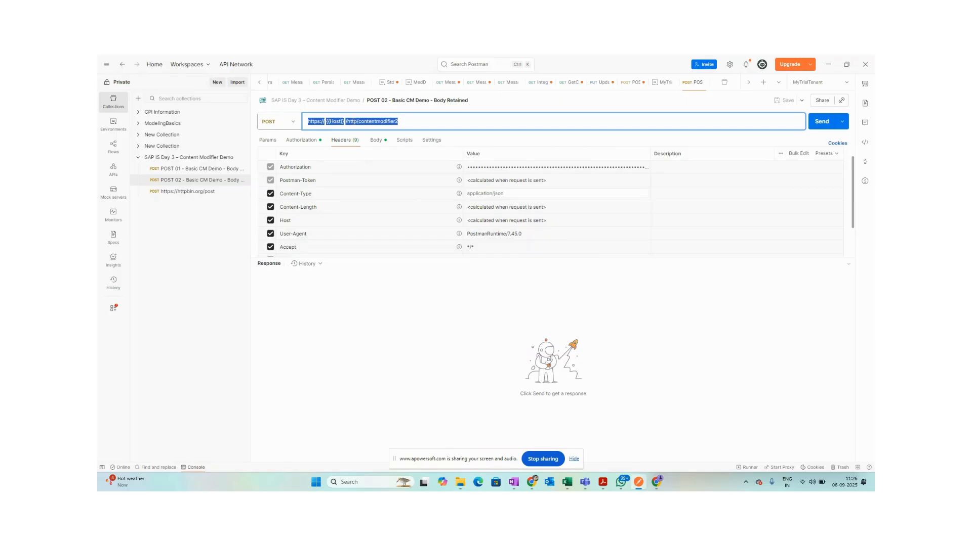
left_click(353, 122)
left_click(398, 316)
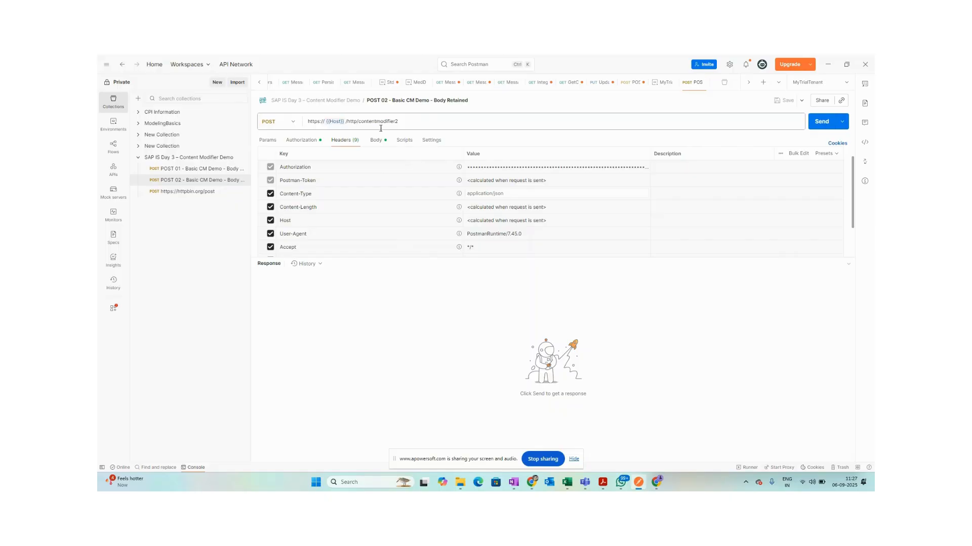
mouse_move(340, 120)
left_click_drag(409, 122, 292, 126)
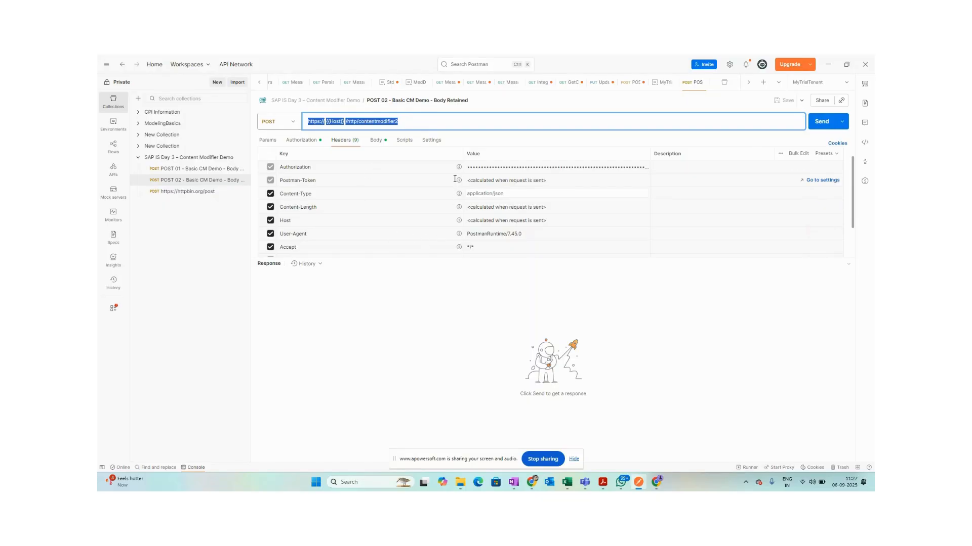
left_click(412, 122)
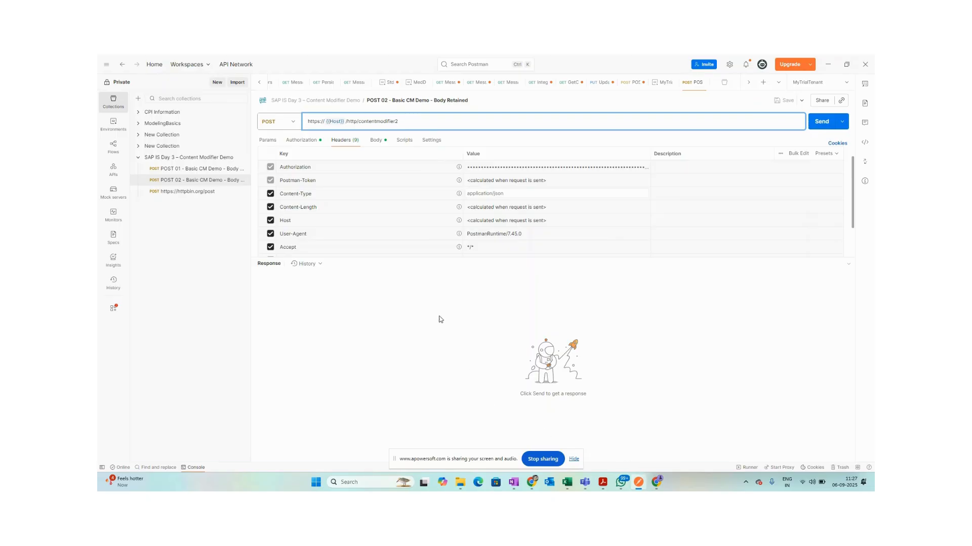
left_click(385, 311)
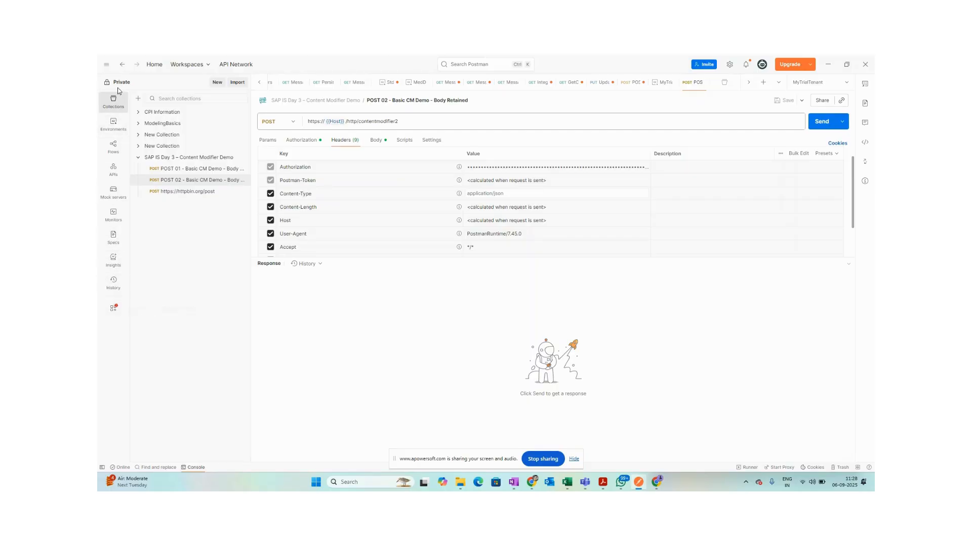
left_click(113, 103)
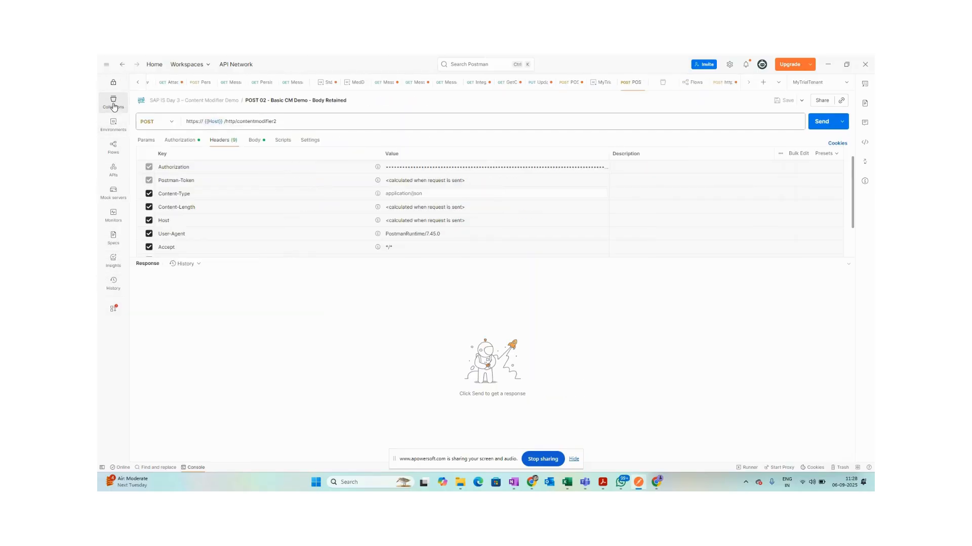
left_click(113, 104)
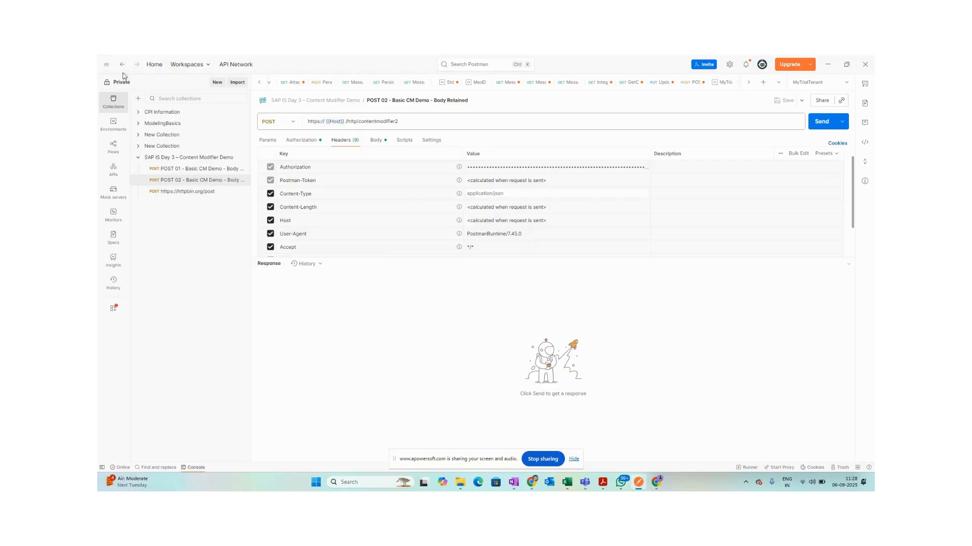
Expand and collapse CPI Information, then show the SAP IS Day 3 – Content Modifier Demo collection with its 3 requests.
left_click(161, 115)
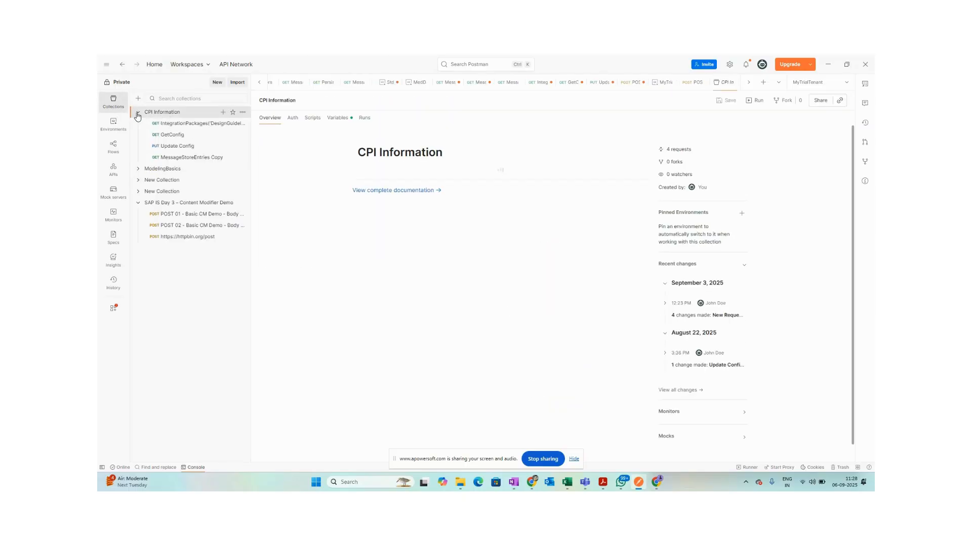
left_click(138, 113)
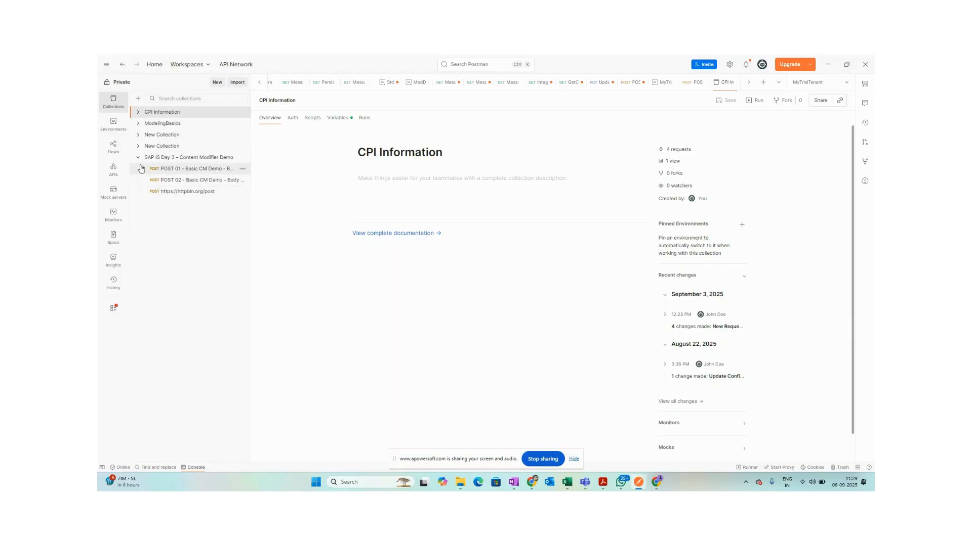
left_click(173, 162)
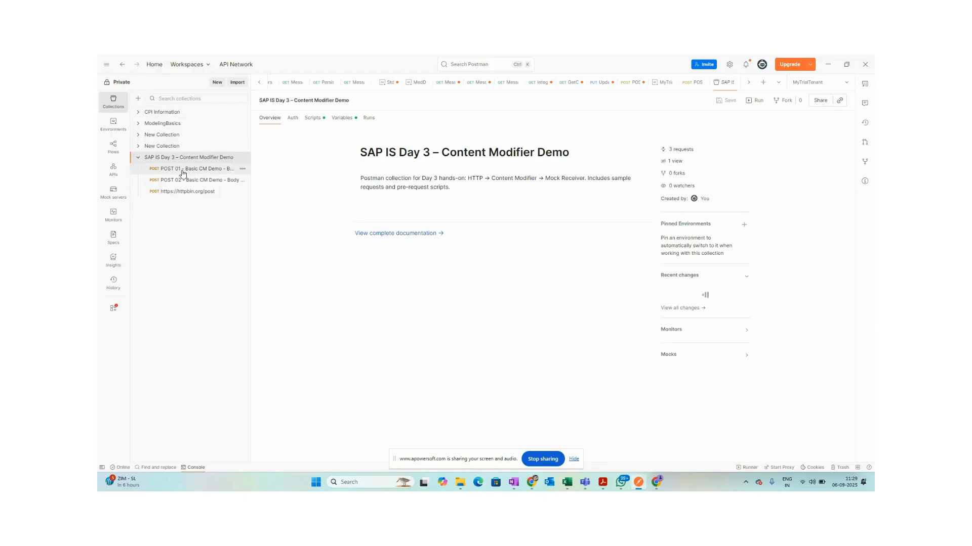
left_click(184, 172)
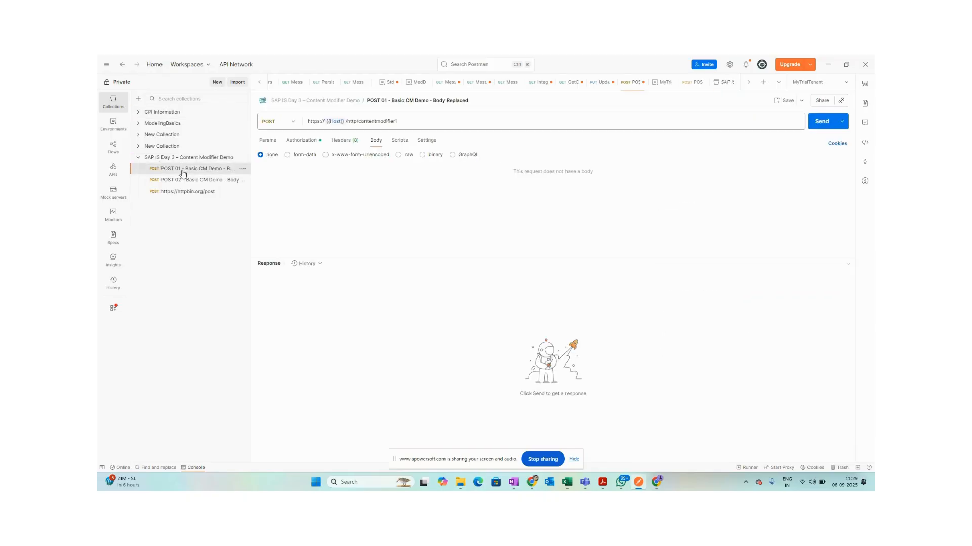
Inspect the POST 01 request URL {{Host}}/http/contentmodifier1 and keep POST as the method.
left_click(413, 120)
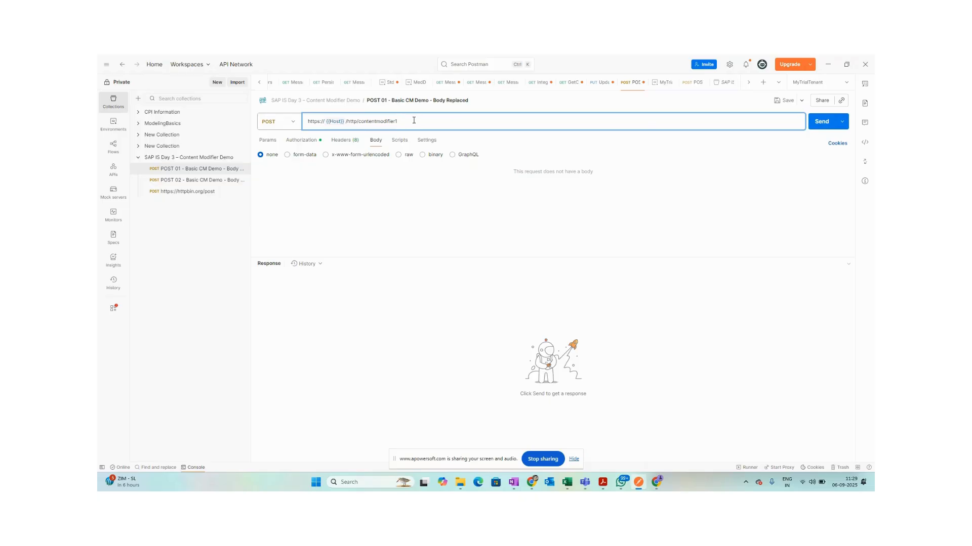
left_click(292, 126)
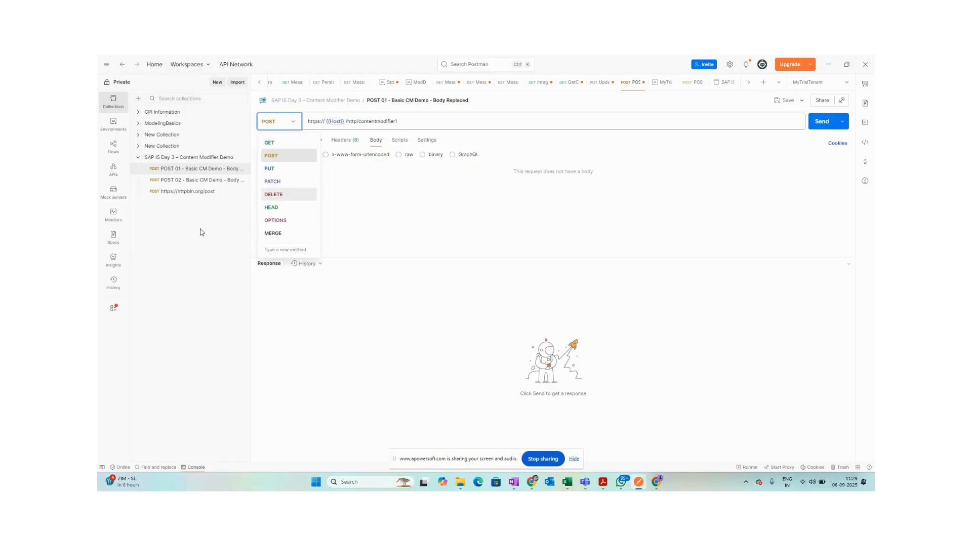
left_click(199, 251)
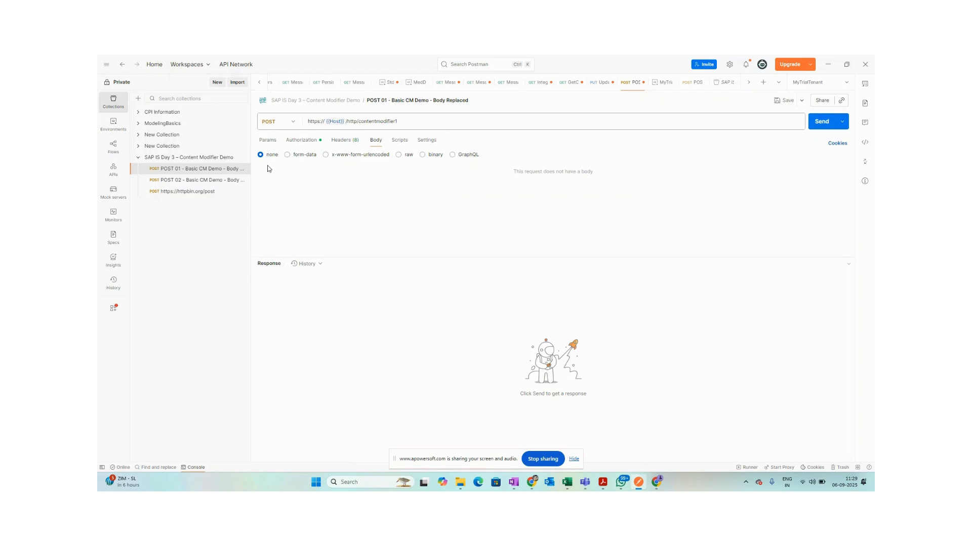
Keep the method as POST and show Basic Auth with {{ClientId}} and {{ClientSecret}}.
left_click(291, 129)
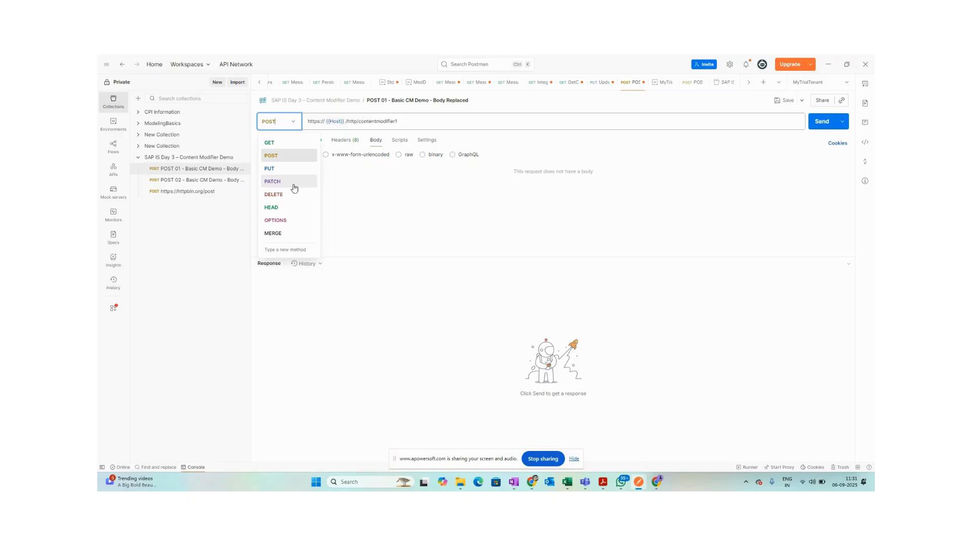
left_click(338, 188)
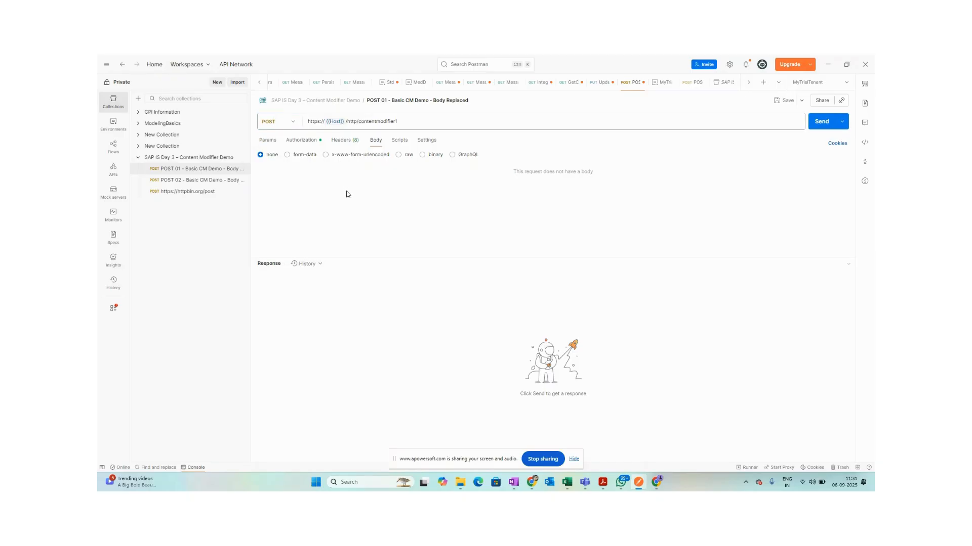
left_click(303, 141)
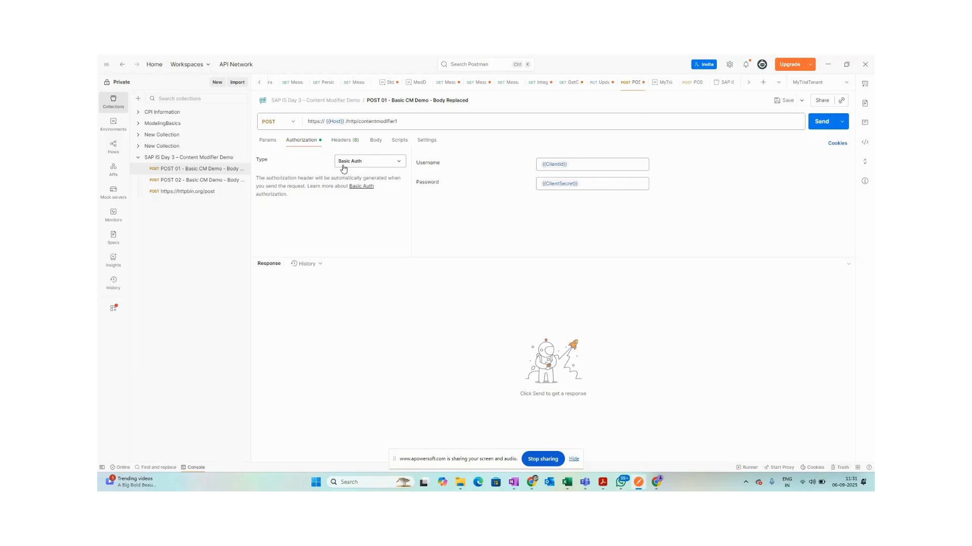
Check the query parameters and leave the contentmodifier1 URL unchanged after a trial edit.
left_click(265, 142)
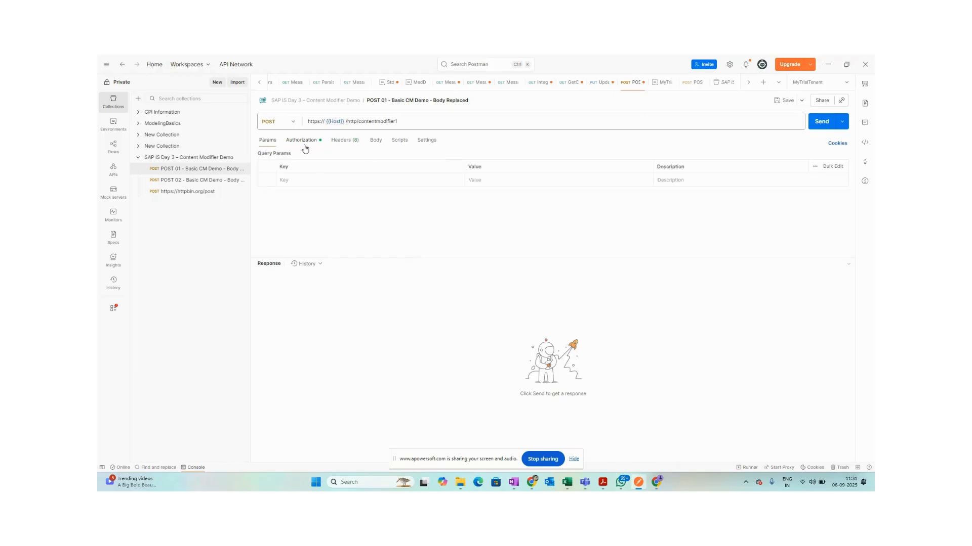
left_click(447, 121)
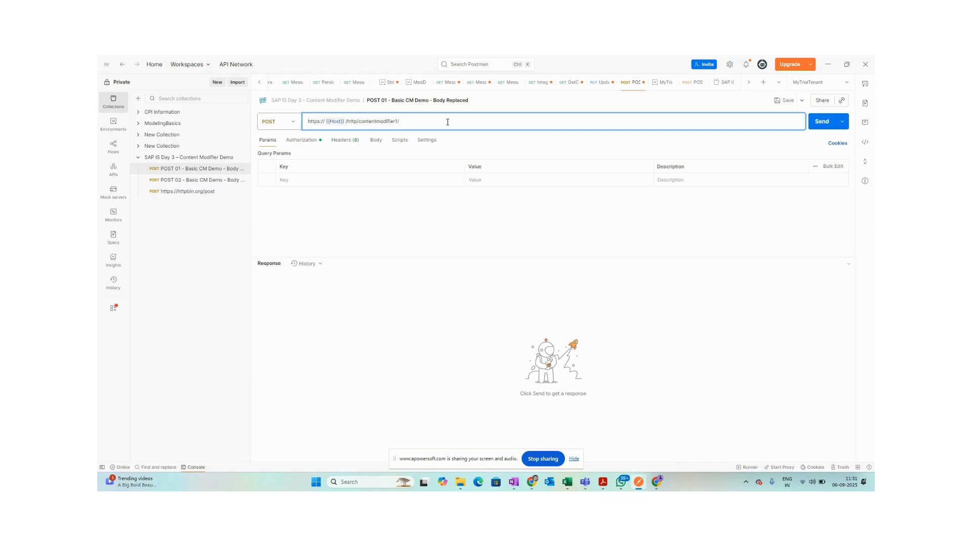
type("ountry")
key("BackSpace")
key("BackSpace")
key("BackSpace")
key("BackSpace")
key("BackSpace")
key("BackSpace")
key("BackSpace")
left_click(362, 217)
Keep Basic Auth as the authorization type and show the eight auto-generated headers.
left_click(300, 141)
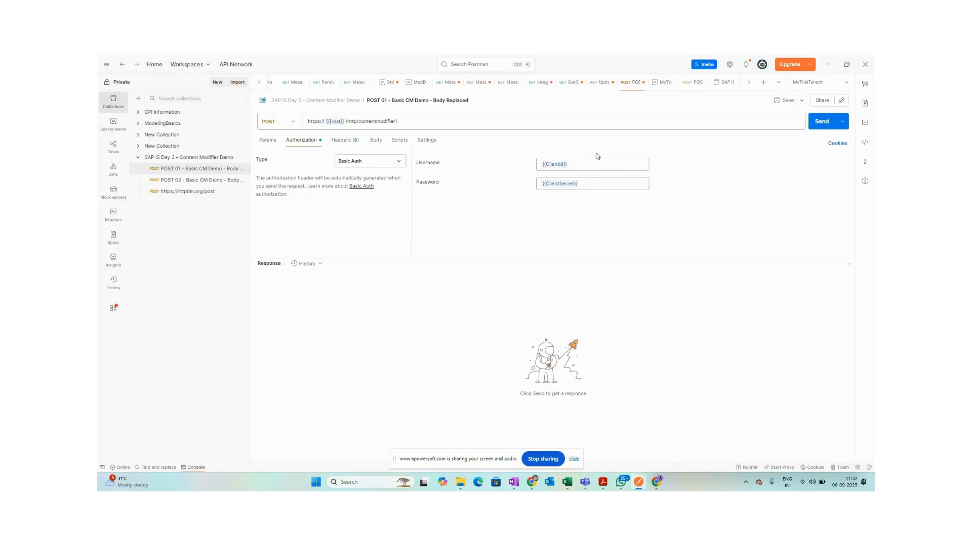
left_click(377, 165)
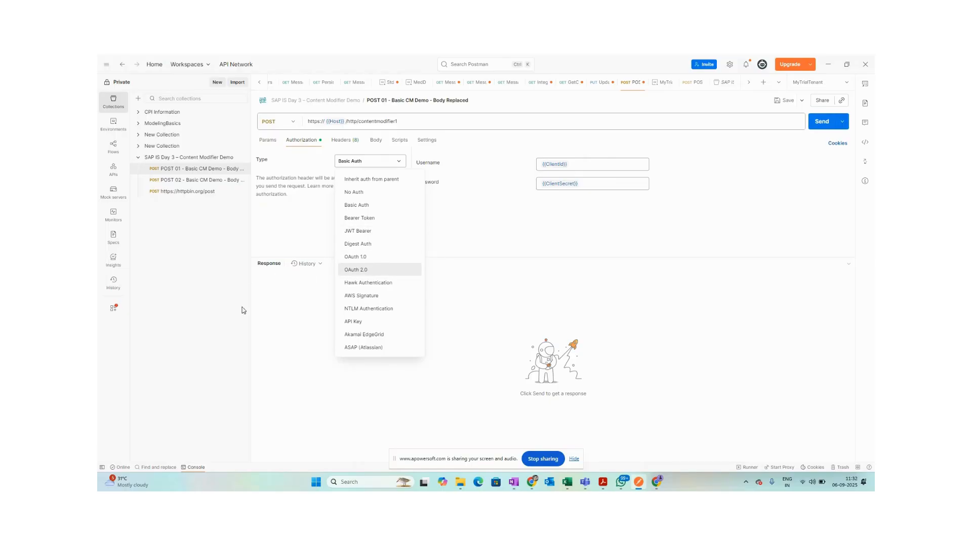
left_click(261, 338)
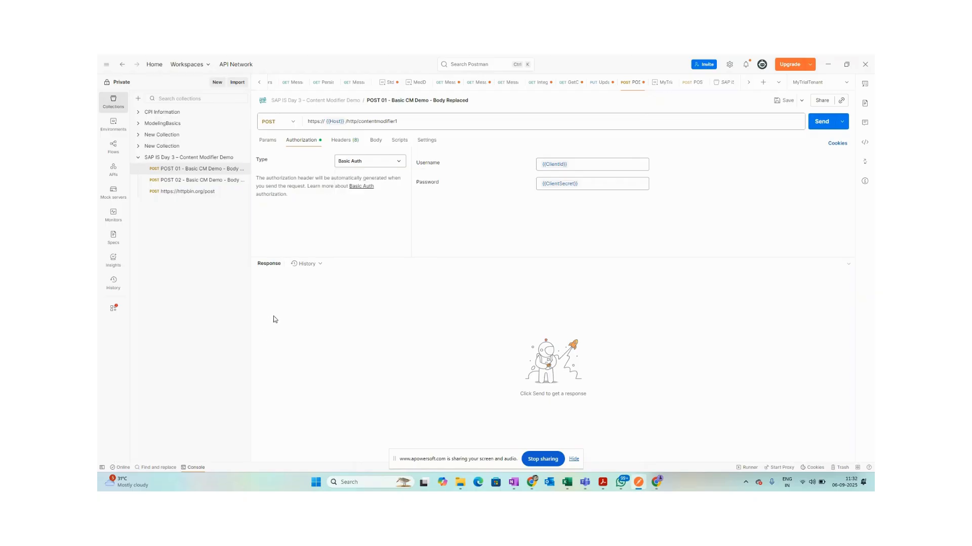
left_click(356, 142)
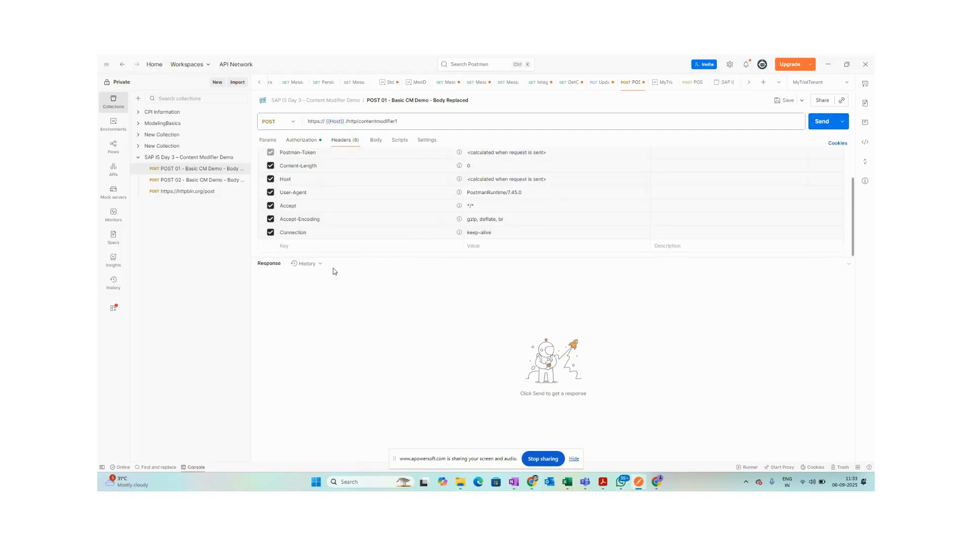
Glance at the body, then show the POST 01 request's empty pre-request script.
left_click(372, 143)
left_click(398, 142)
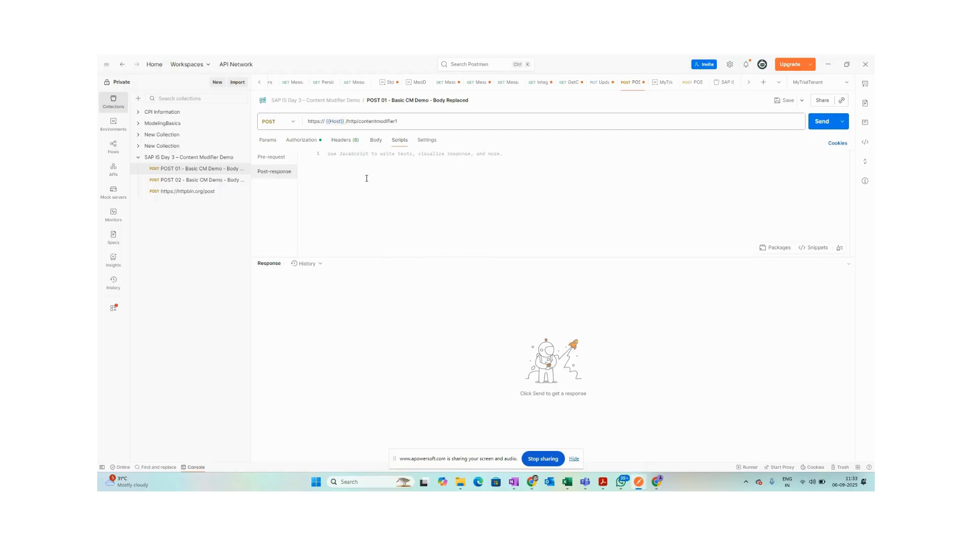
left_click(273, 157)
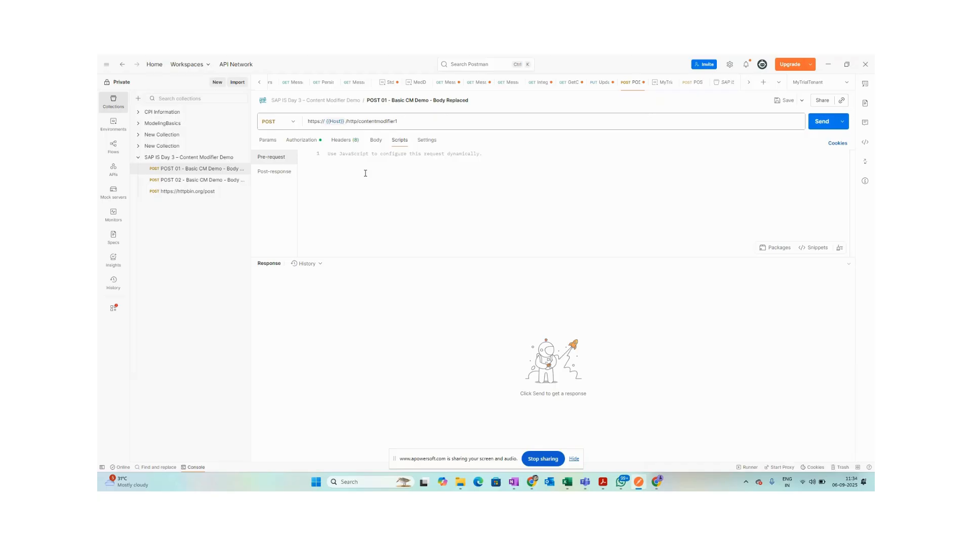
Review the request's HTTP settings and empty body, then bring the Cloud Integration Chrome window forward.
left_click(432, 142)
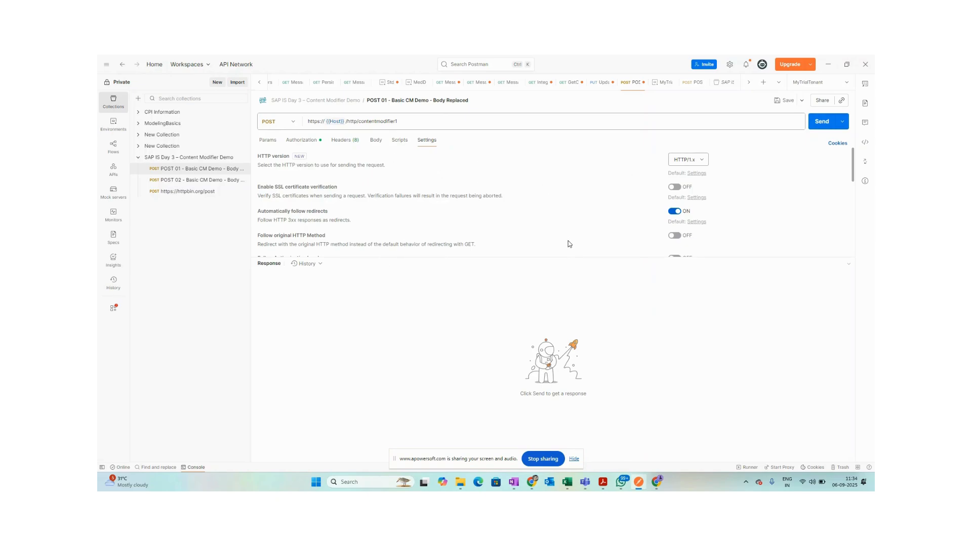
scroll(543, 223, "down", 4)
scroll(544, 223, "up", 4)
left_click(375, 141)
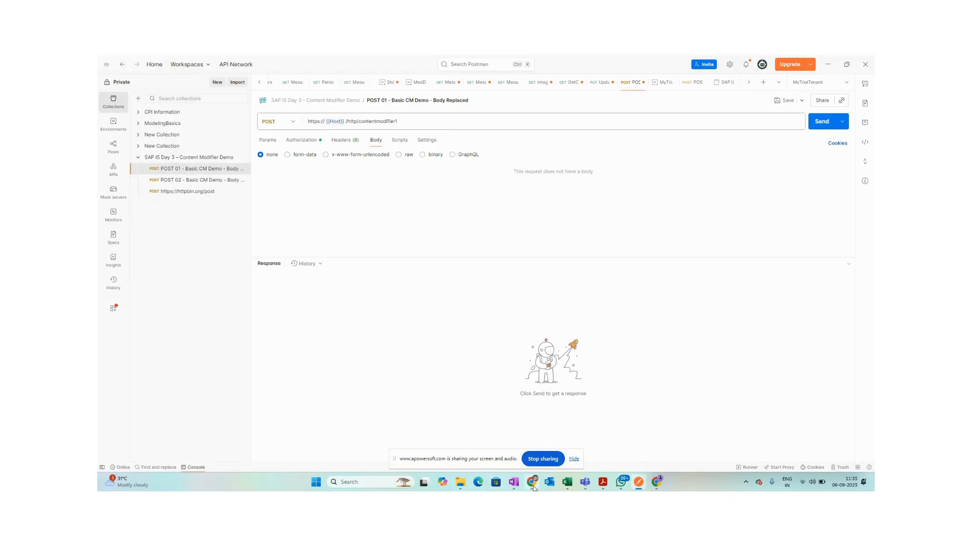
mouse_move(533, 487)
left_click(533, 442)
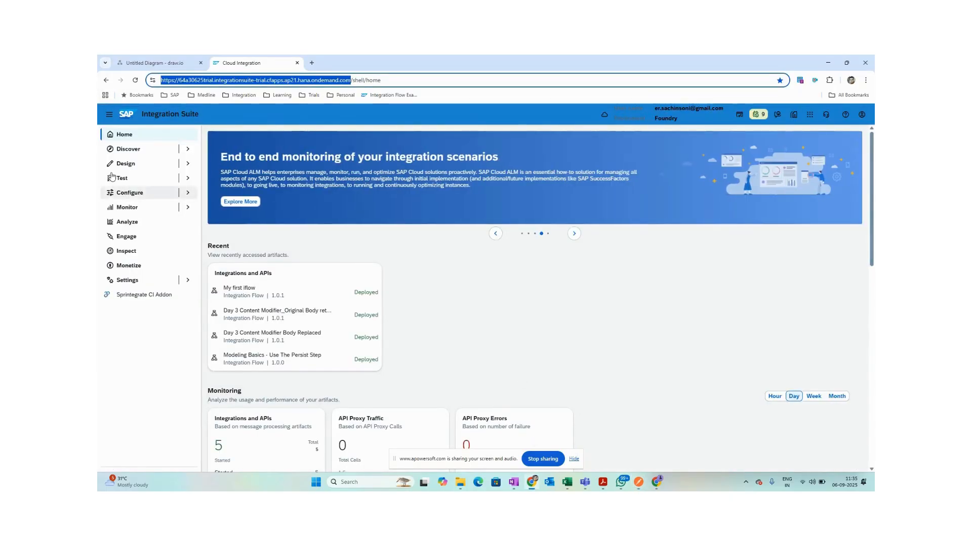
Open the Day 3 Content Modifier_Original Body retained iFlow from package BTP IS CourseSept25.
left_click(127, 164)
left_click(143, 178)
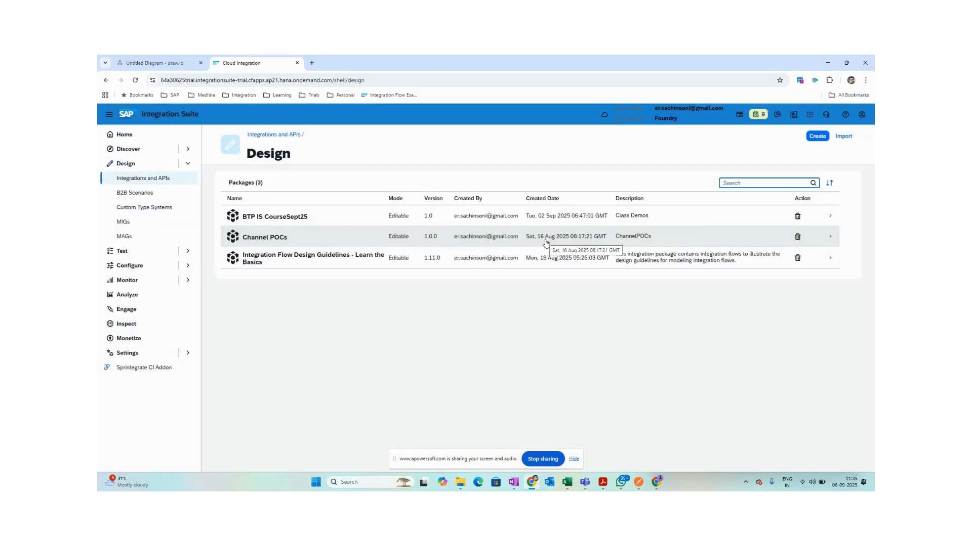
left_click(288, 218)
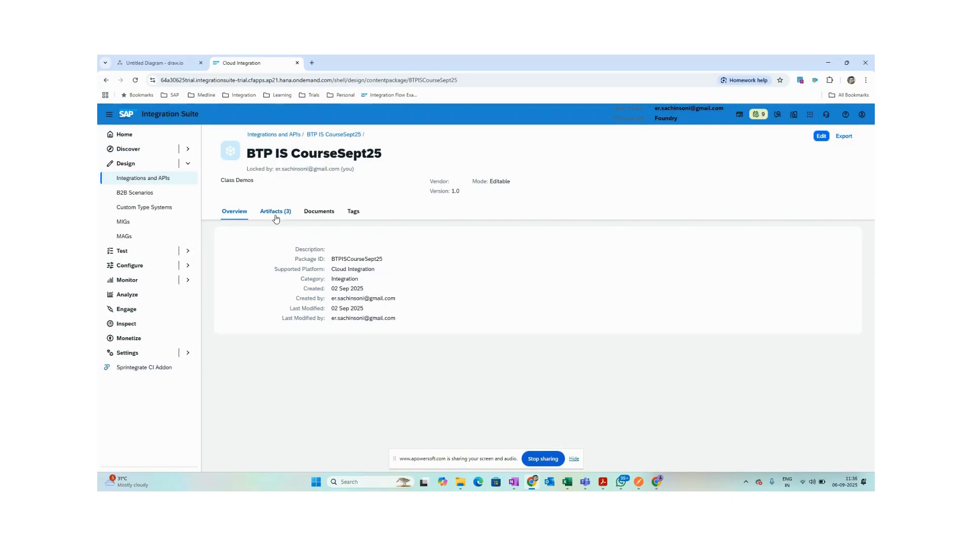
left_click(274, 213)
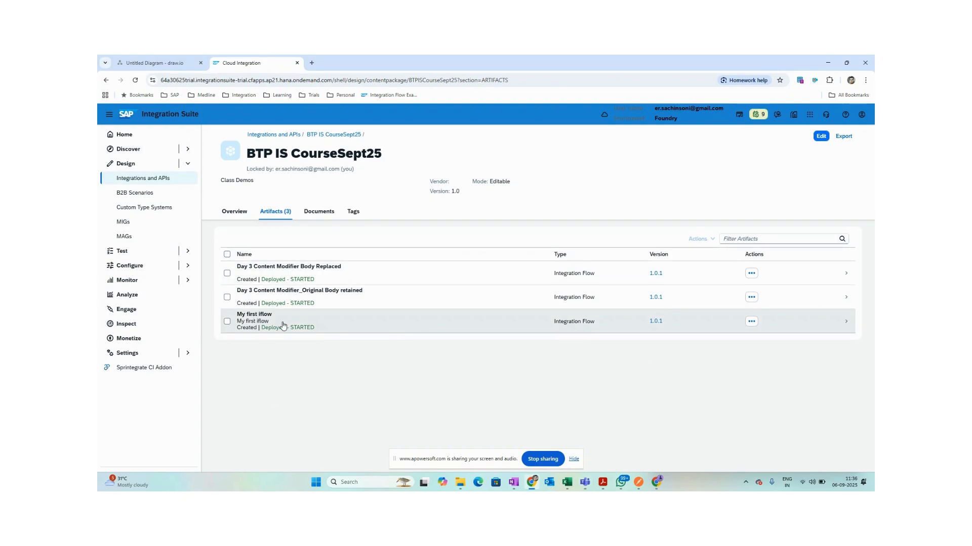
left_click(298, 298)
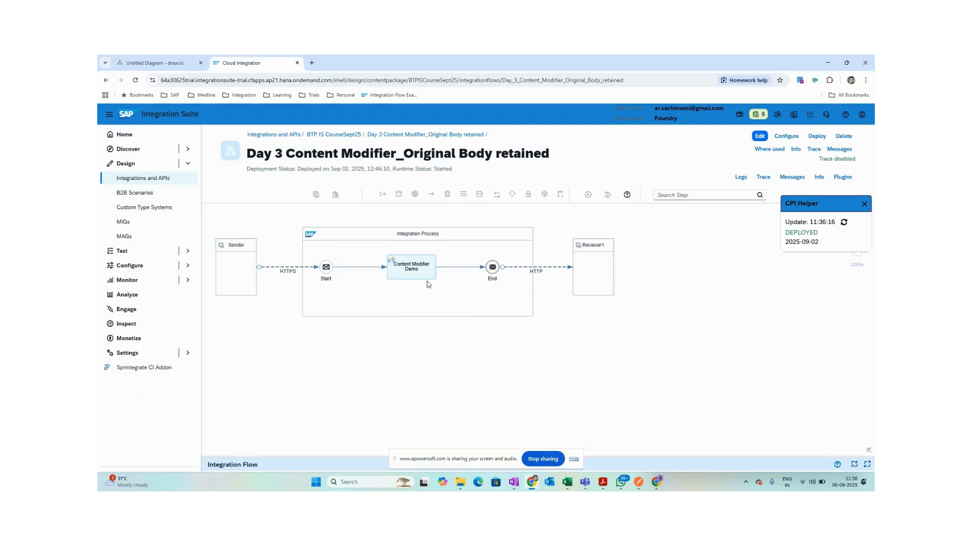
Switch to the draw.io Middleware flow diagram tab.
mouse_move(659, 483)
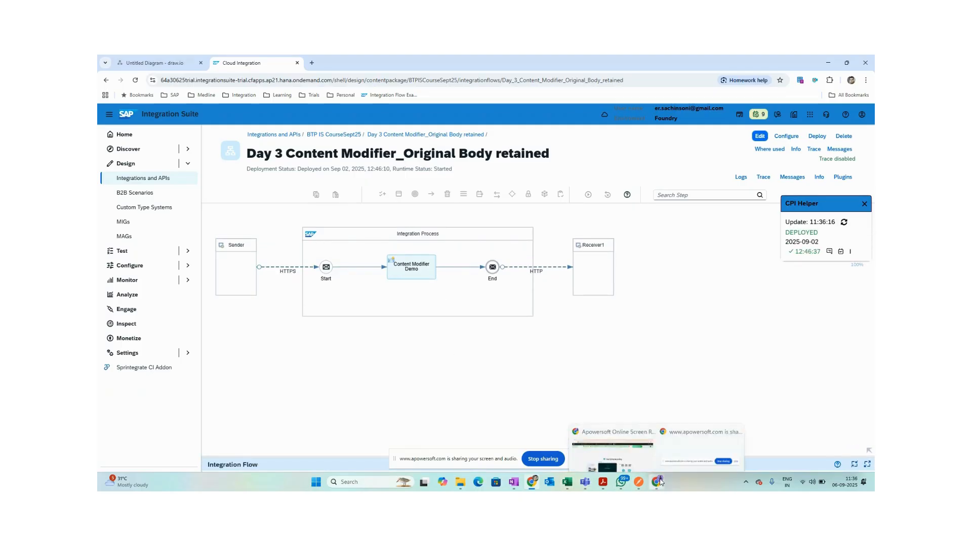
mouse_move(532, 483)
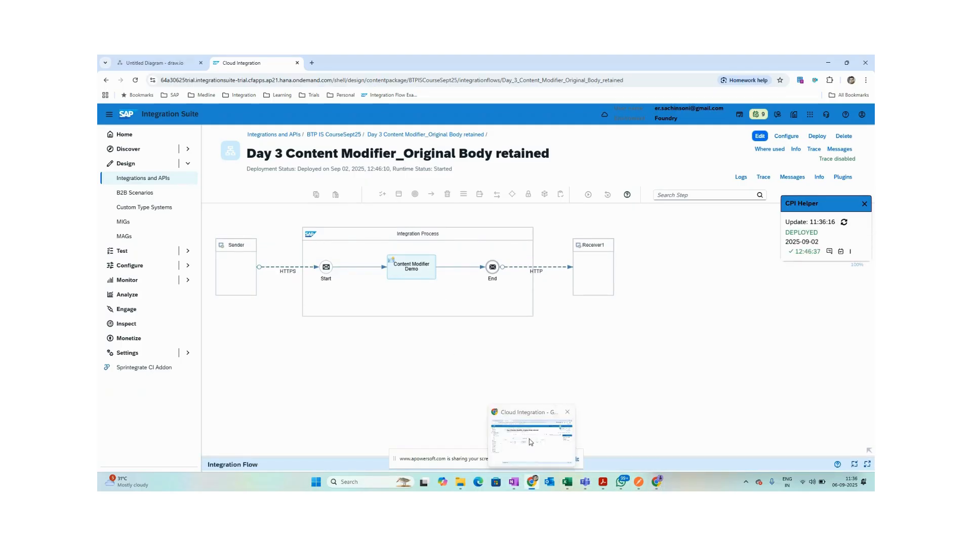
left_click(151, 62)
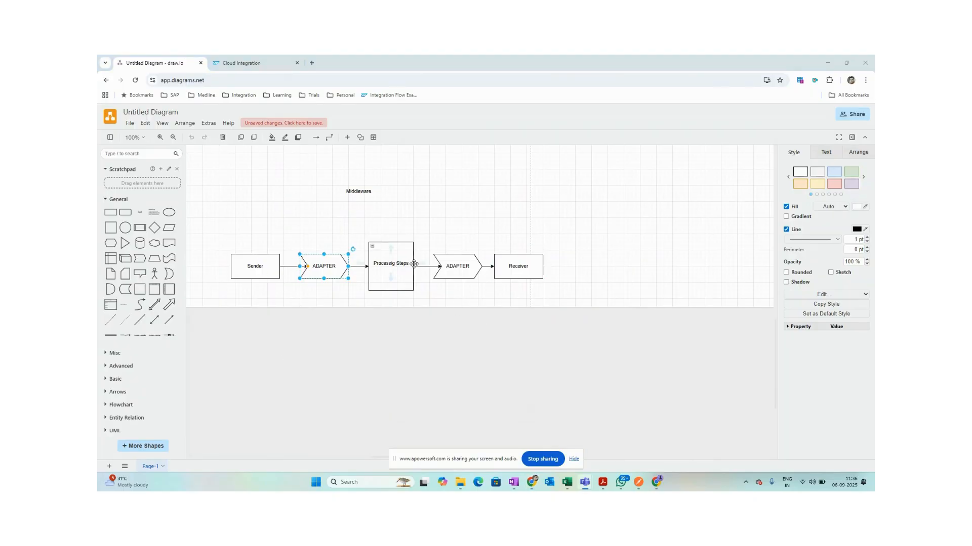
Review the Sender-to-Receiver middleware diagram, then return to the Cloud Integration iFlow tab.
key("alt+Tab")
left_click(242, 63)
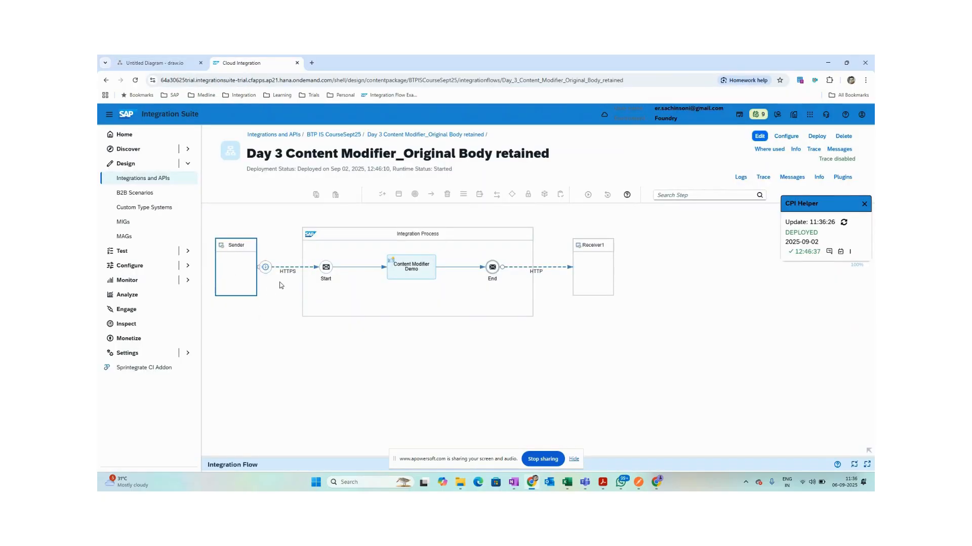
Inspect the HTTPS connection, Content Modifier Demo step and Receiver1 properties, then close CPI Helper.
left_click(292, 267)
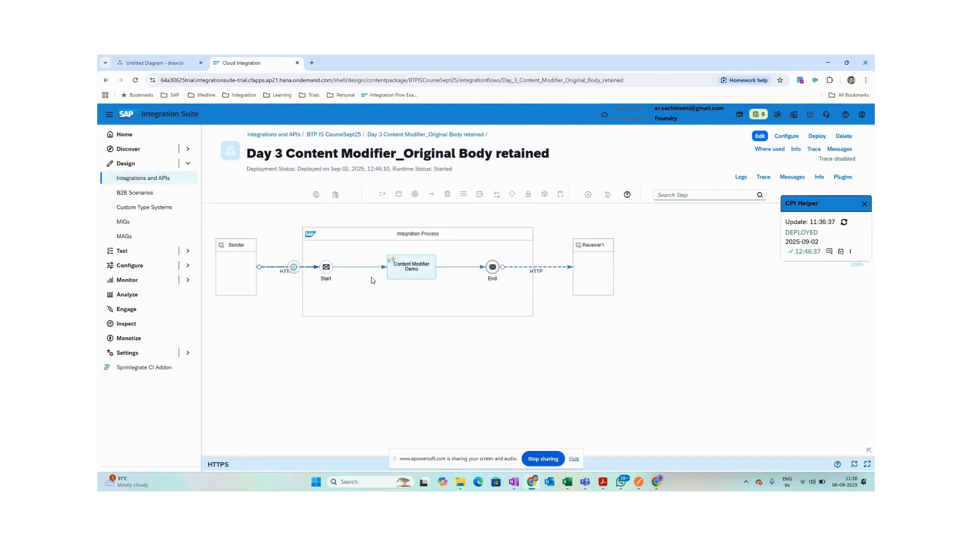
left_click(411, 269)
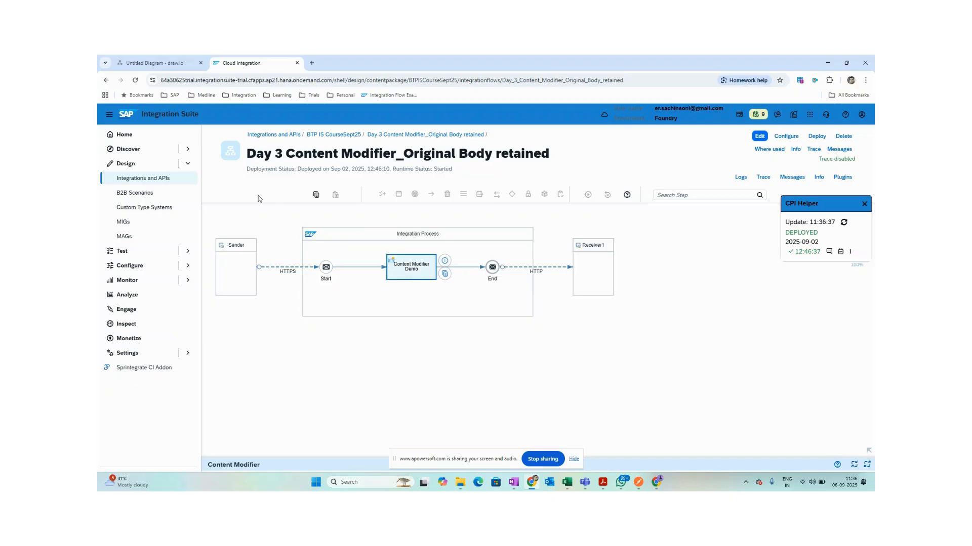
left_click(602, 270)
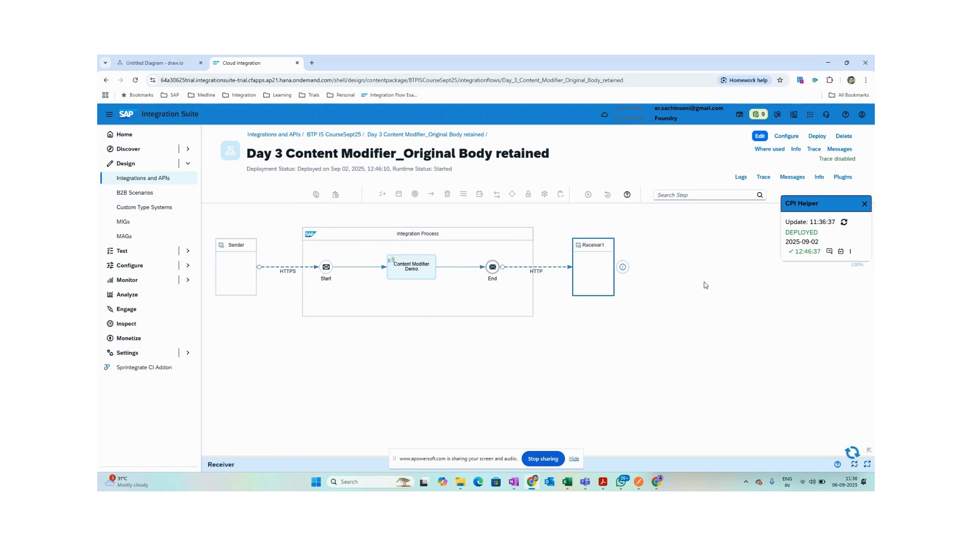
left_click_drag(358, 458, 354, 366)
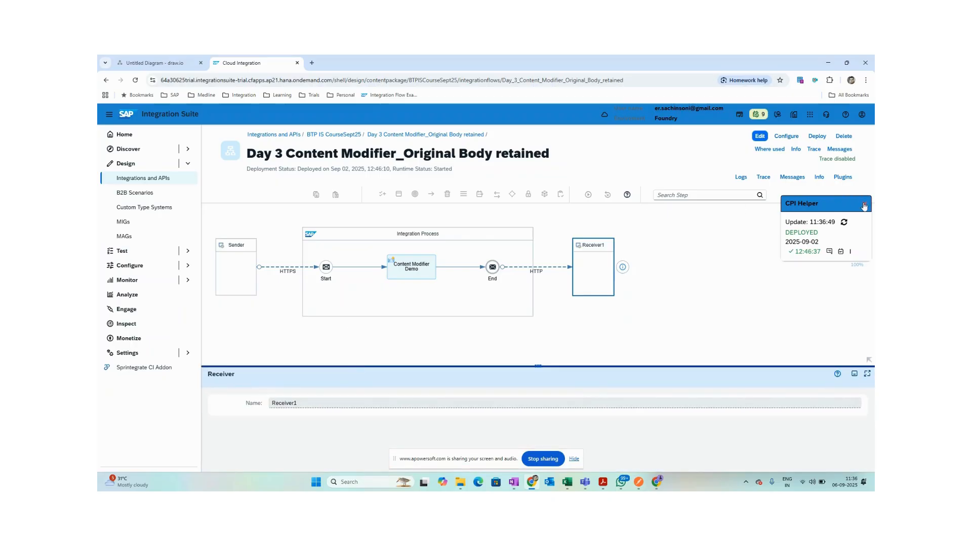
left_click(864, 204)
left_click(230, 278)
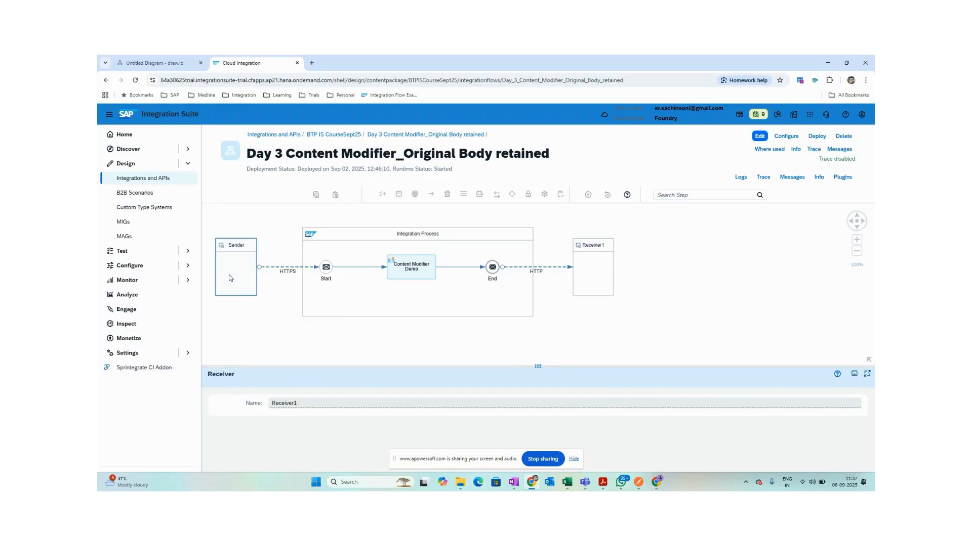
Browse the integration step types, select Sender, and switch the iFlow into edit mode.
left_click(678, 194)
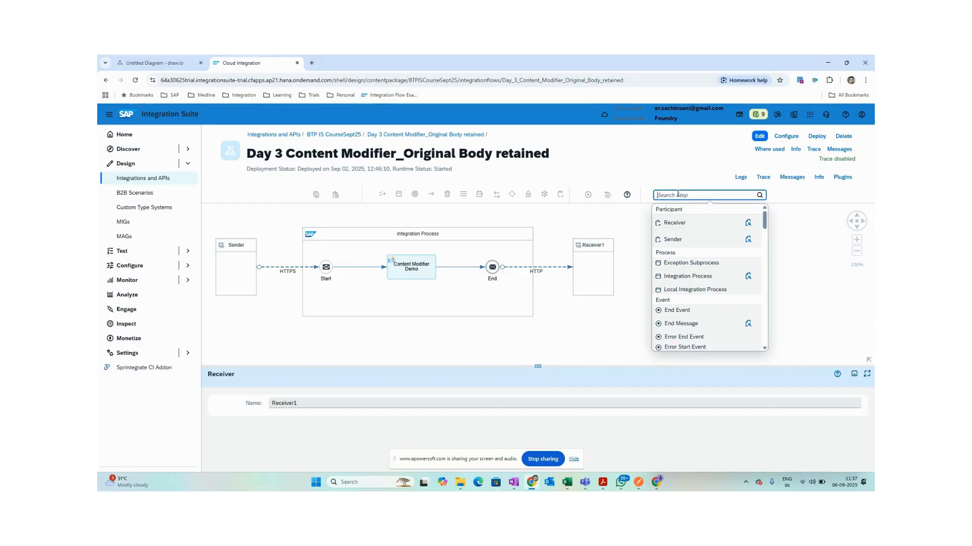
left_click(603, 320)
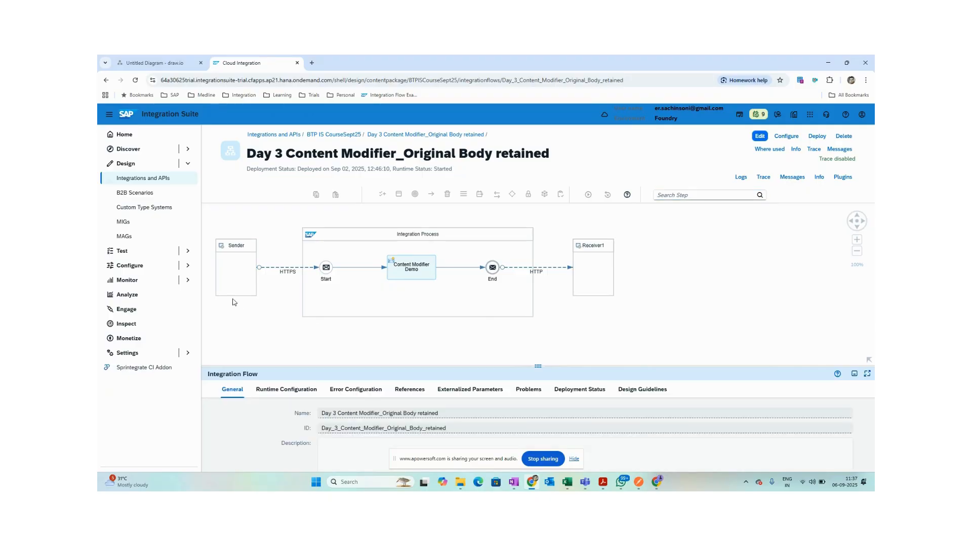
left_click(245, 247)
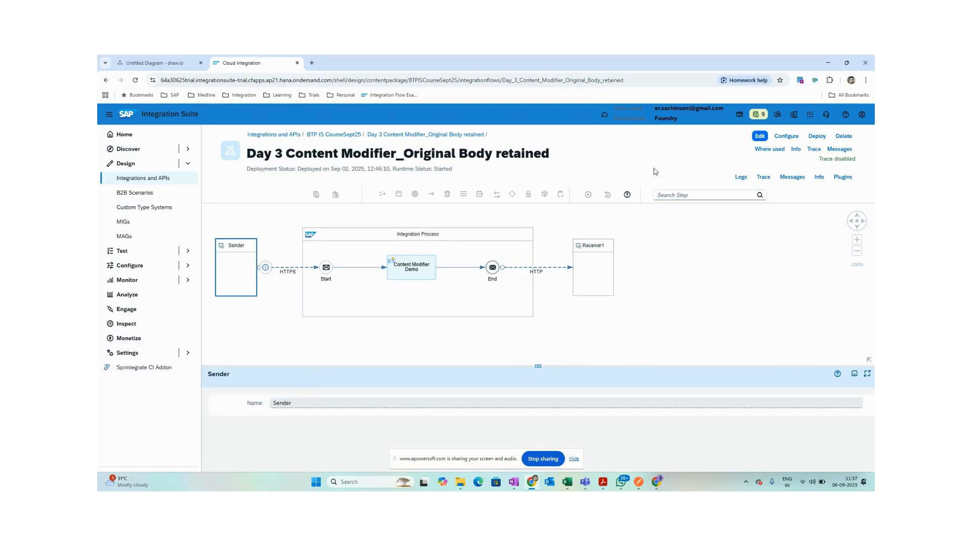
left_click(759, 137)
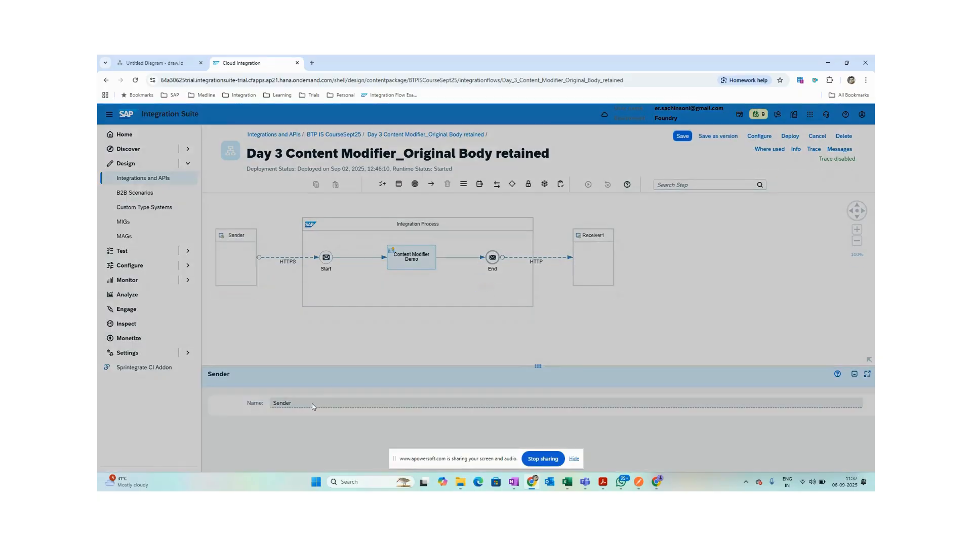
Rename the Sender participant to Postman.
left_click(310, 404)
left_click_drag(311, 404, 245, 403)
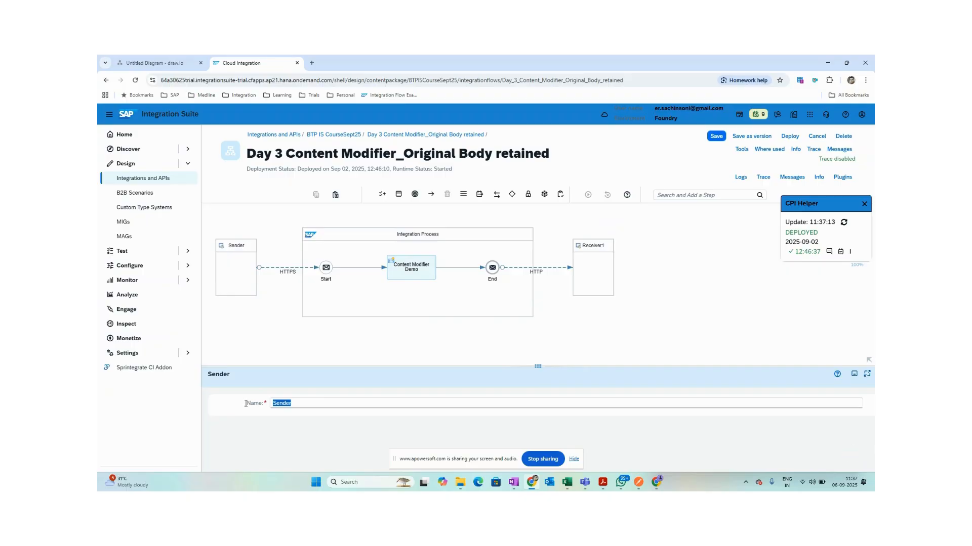
type("Postman")
left_click(325, 359)
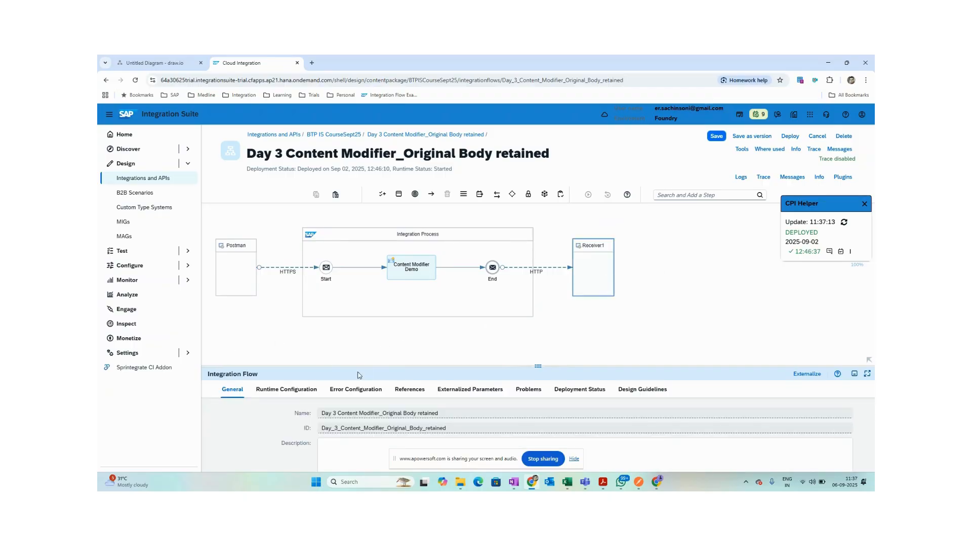
left_click_drag(310, 366, 308, 338)
Rename the Receiver1 participant to httpbin.
left_click(588, 274)
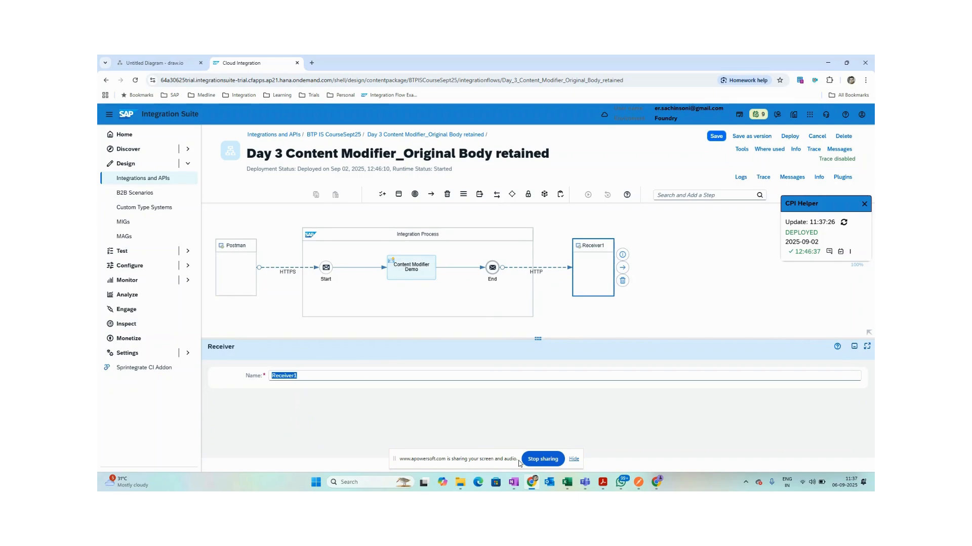
type("hh")
key("BackSpace")
type("ttpbin")
left_click(694, 318)
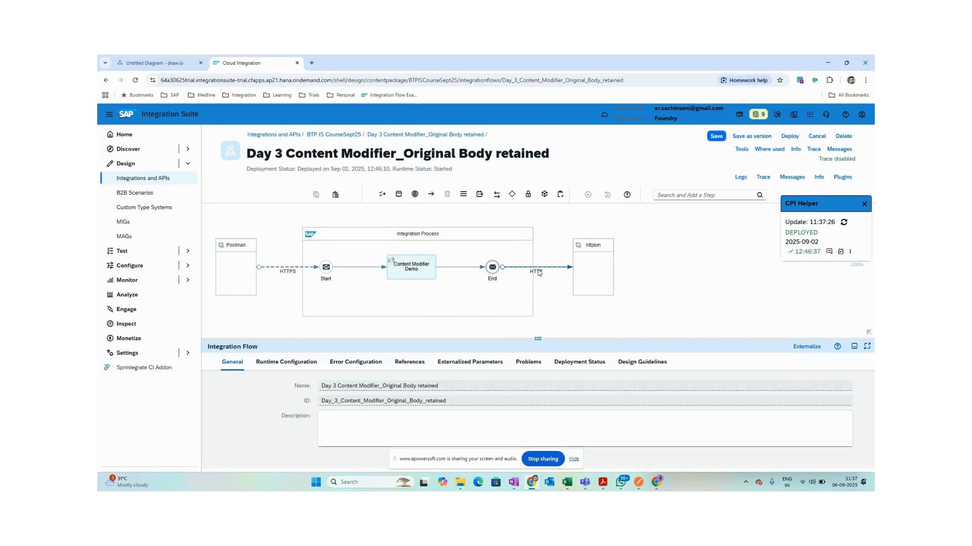
Check the HTTP connection to httpbin's address, then select the HTTPS sender connection from Postman.
left_click(539, 270)
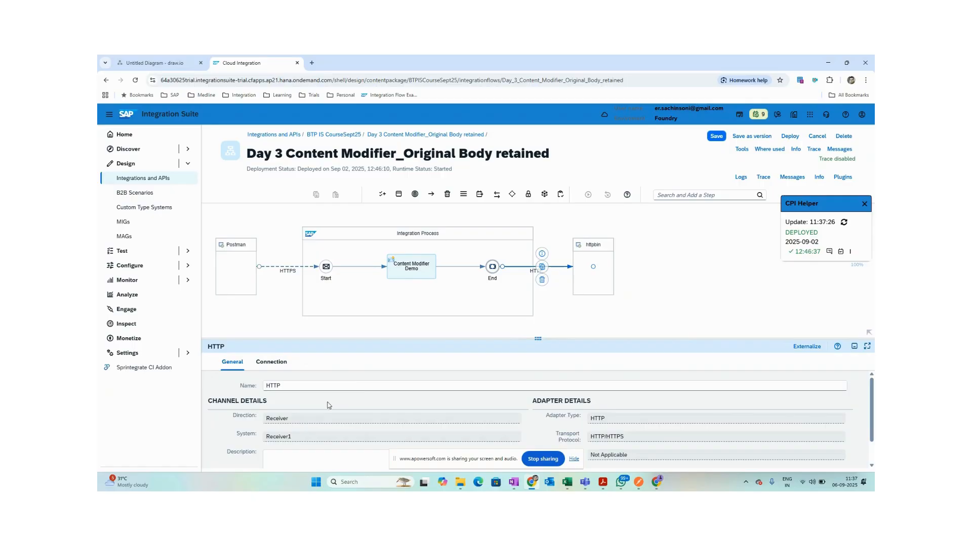
left_click(271, 362)
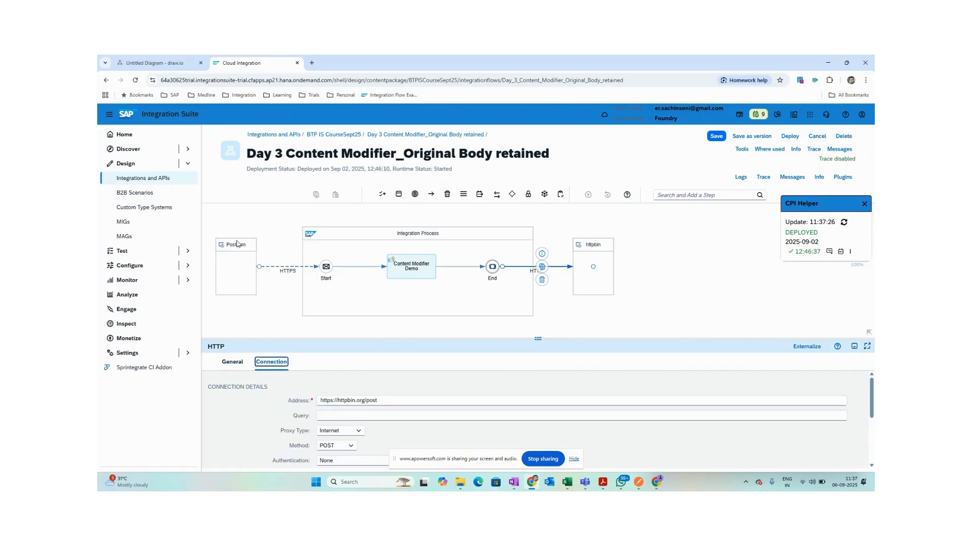
left_click(275, 267)
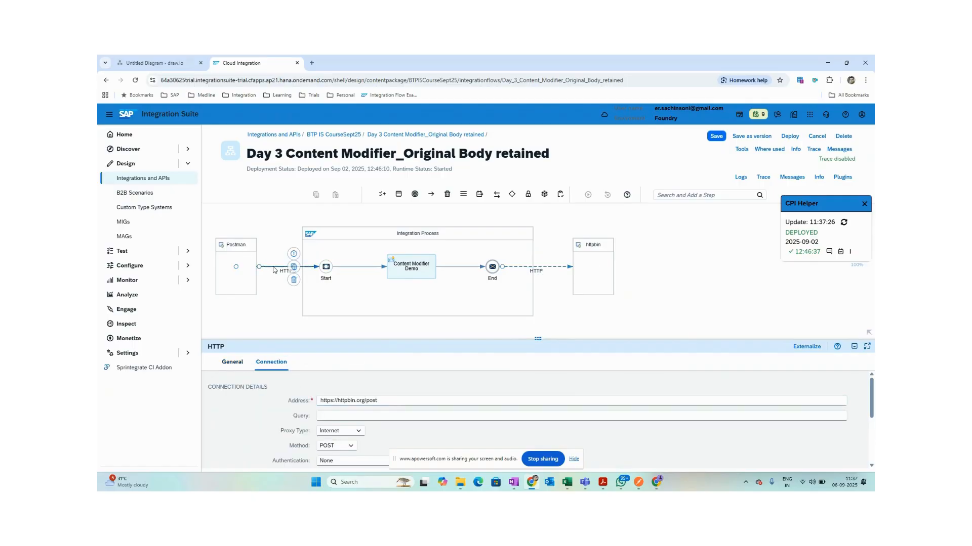
left_click(341, 338)
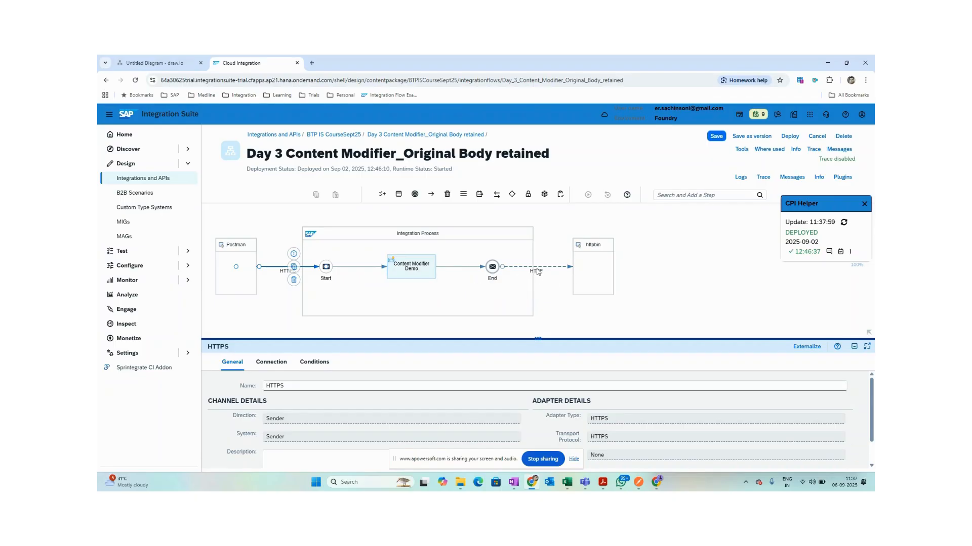
left_click(272, 365)
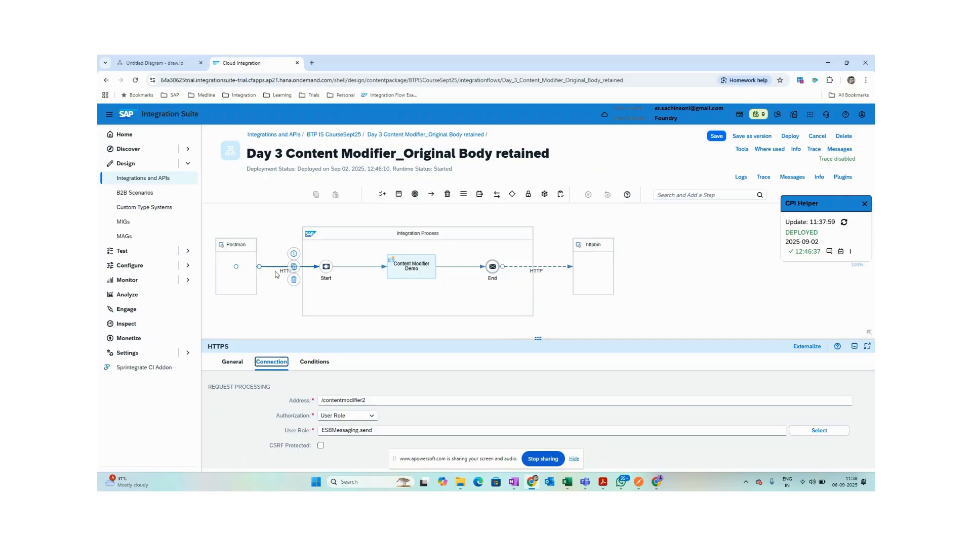
left_click(279, 299)
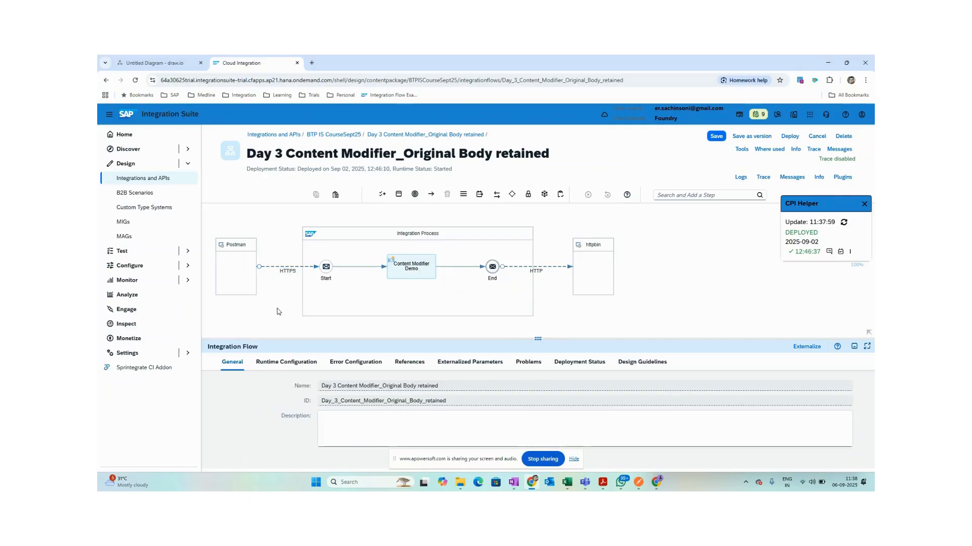
left_click(288, 268)
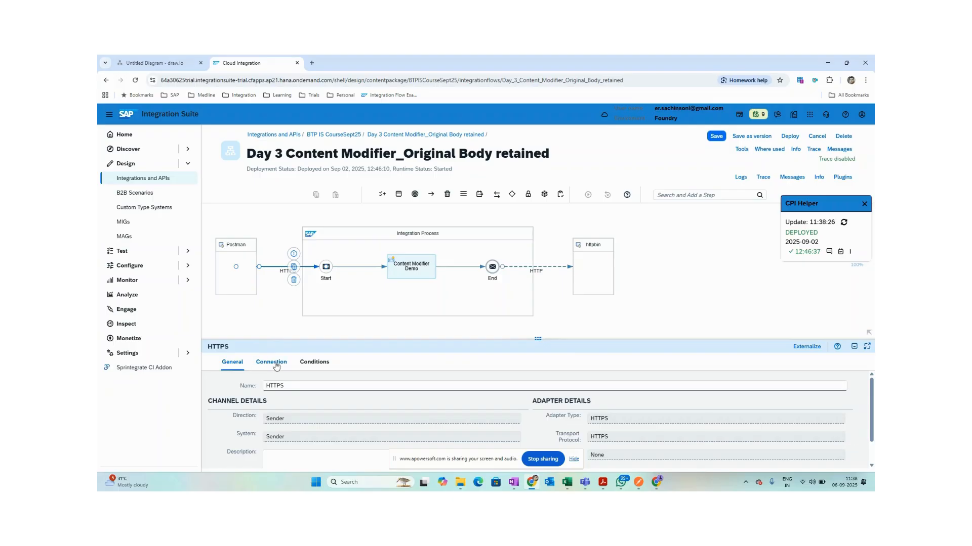
Confirm the HTTPS sender address is /contentmodifier2, then show the iFlow's own properties.
left_click(276, 366)
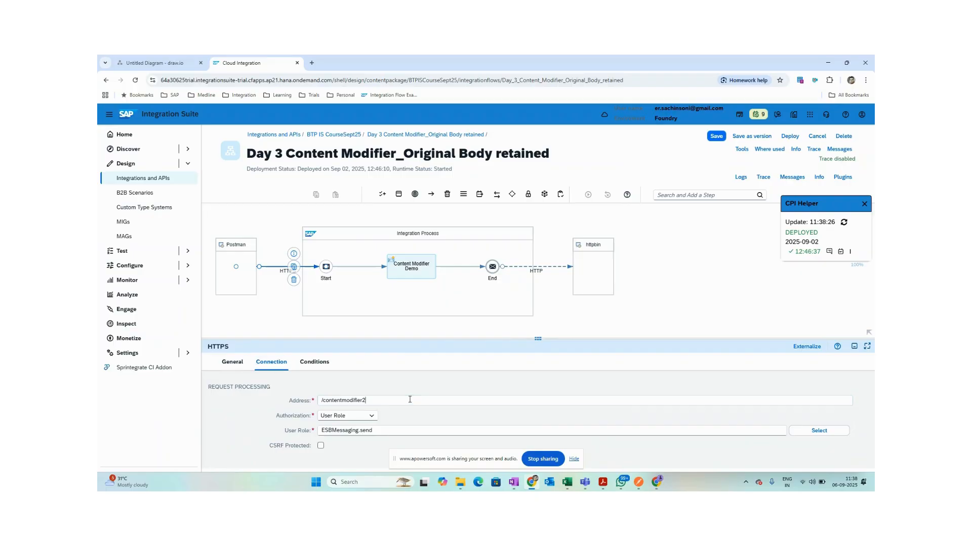
left_click_drag(405, 401, 305, 399)
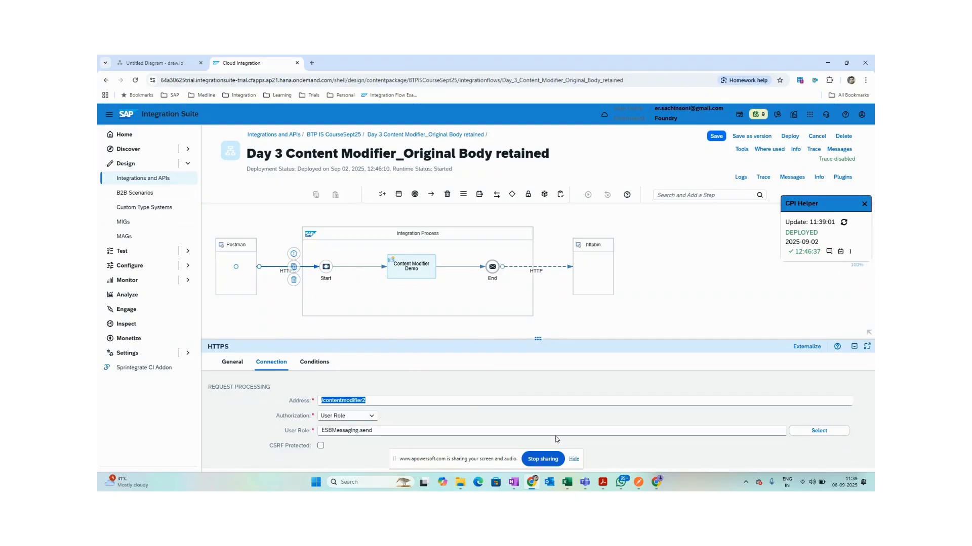
mouse_move(640, 483)
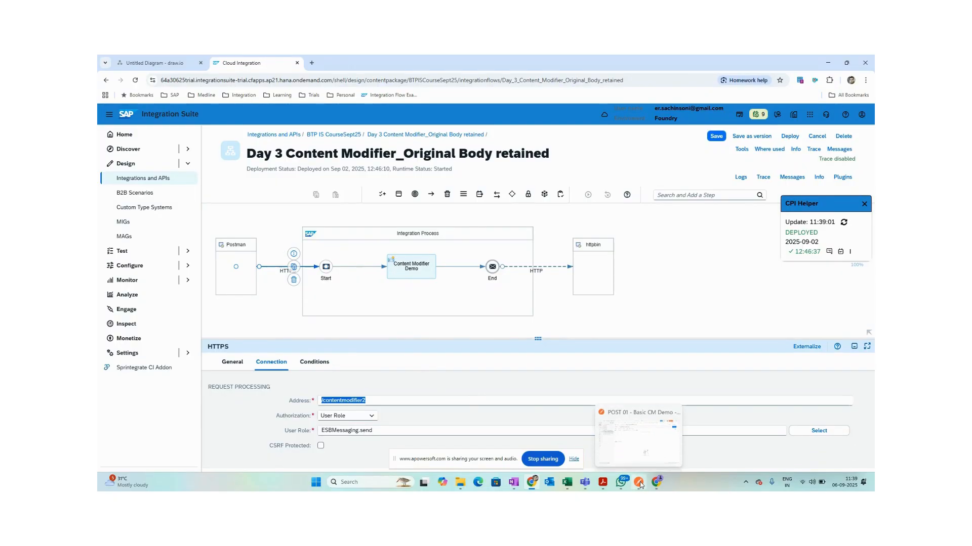
left_click(655, 311)
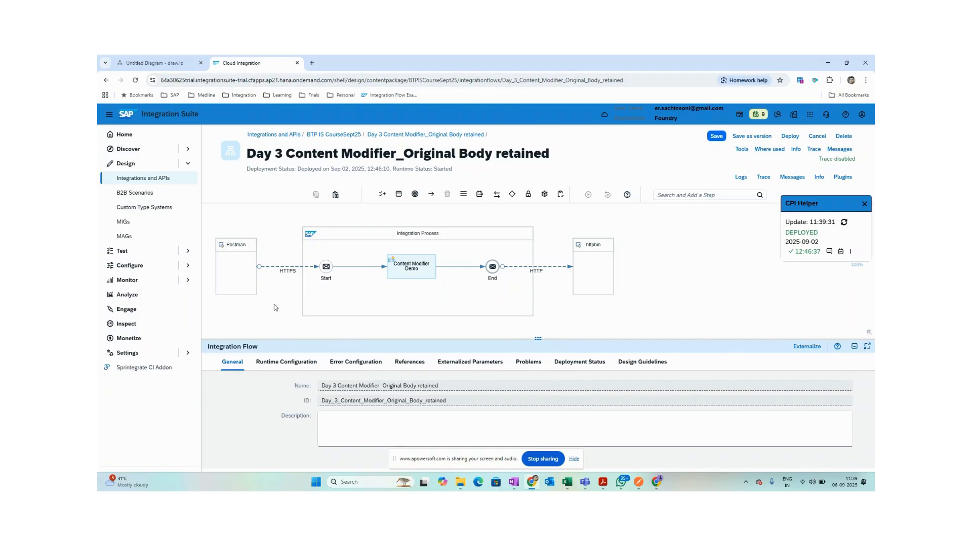
left_click_drag(613, 332, 614, 333)
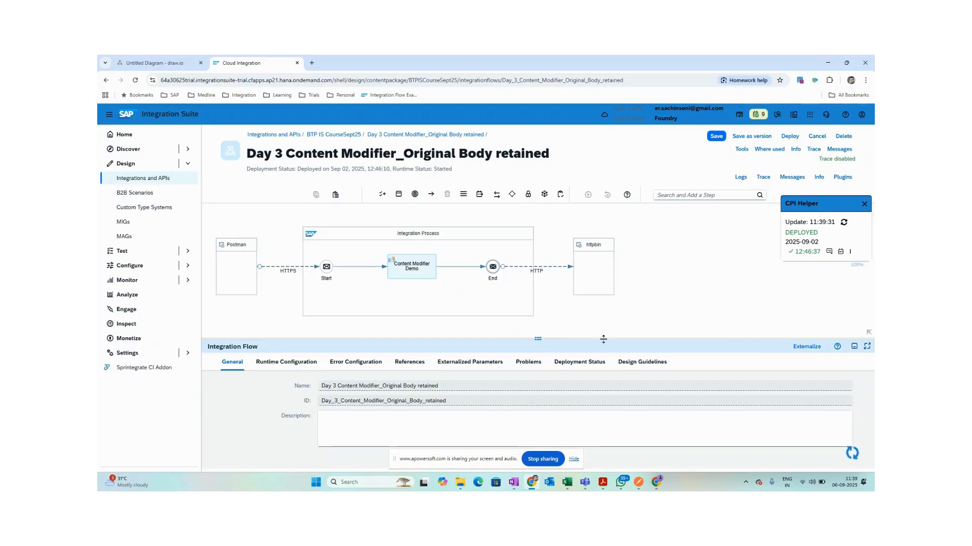
From Deployment Status, open Manage Integration Content and select the /http/contentmodifier2 endpoint URL.
left_click(579, 362)
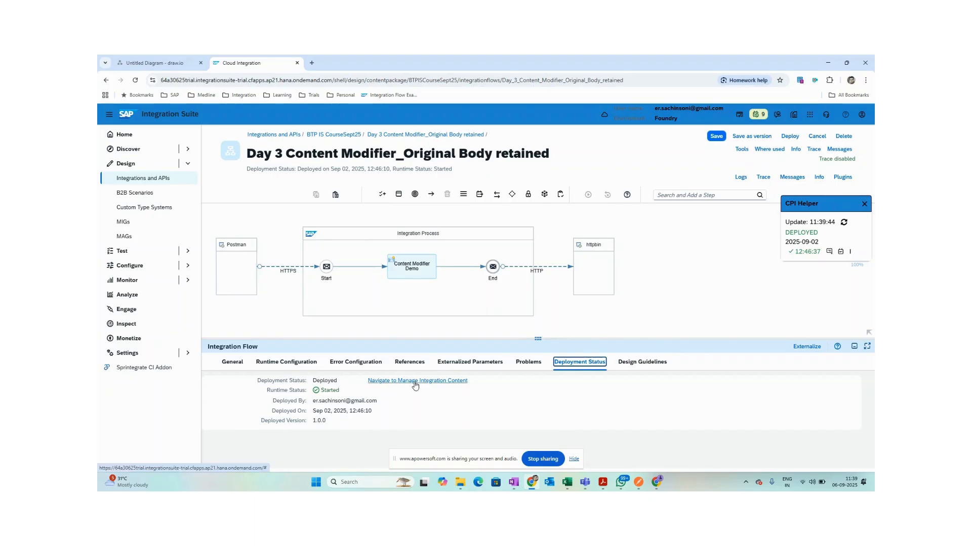
left_click(415, 382)
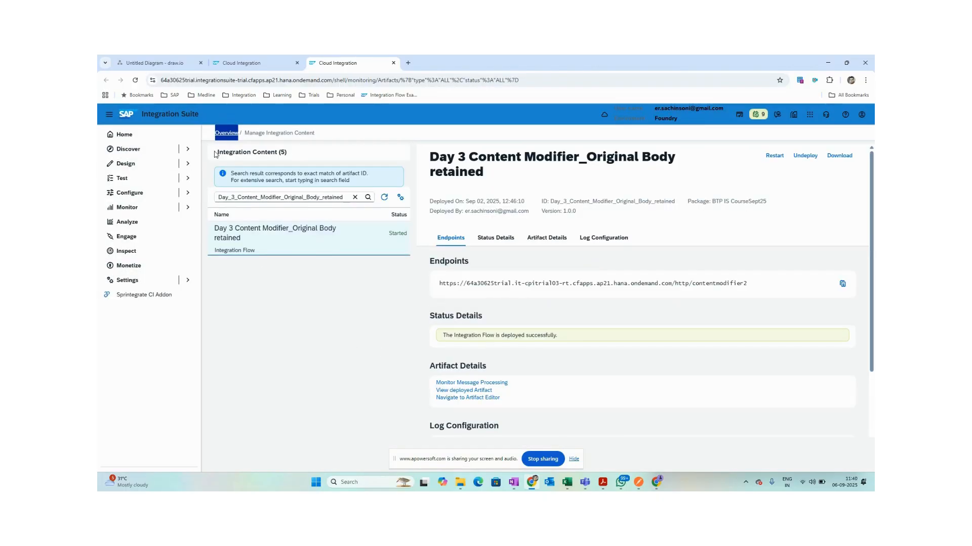
left_click(439, 287)
left_click_drag(438, 286, 754, 286)
left_click(680, 308)
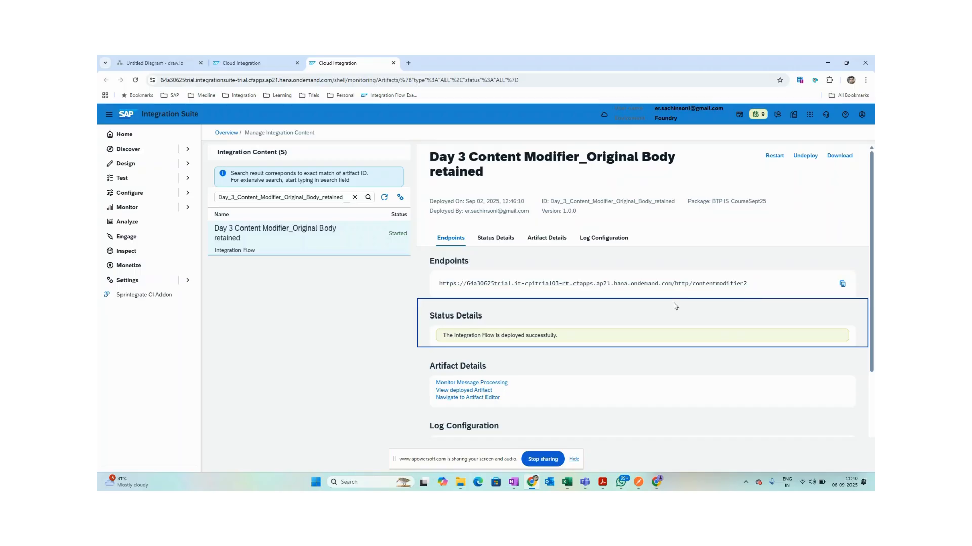
left_click(439, 288)
left_click_drag(440, 288, 751, 292)
Open POST 02 - Basic CM Demo - Body Retained in Postman and compare its {{Host}} with the endpoint host.
left_click(639, 482)
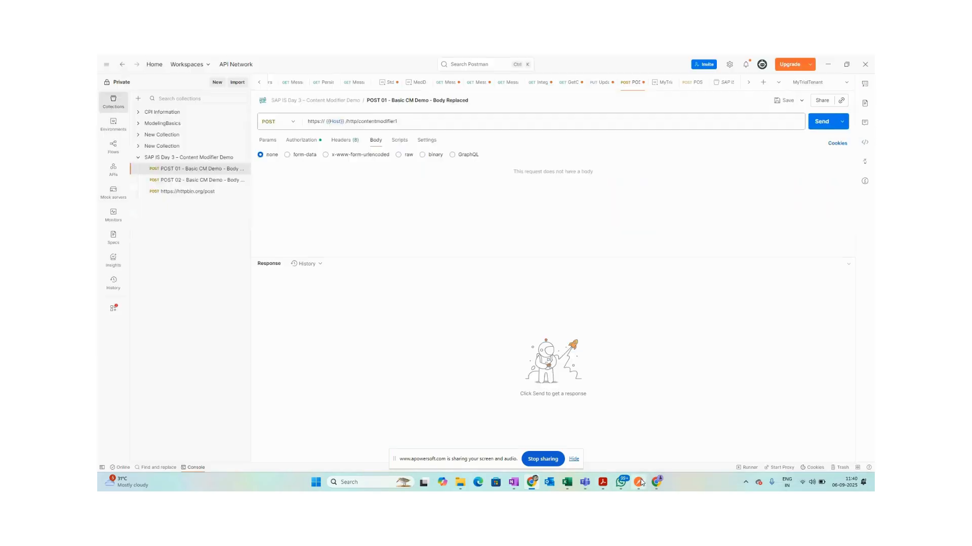
left_click(181, 180)
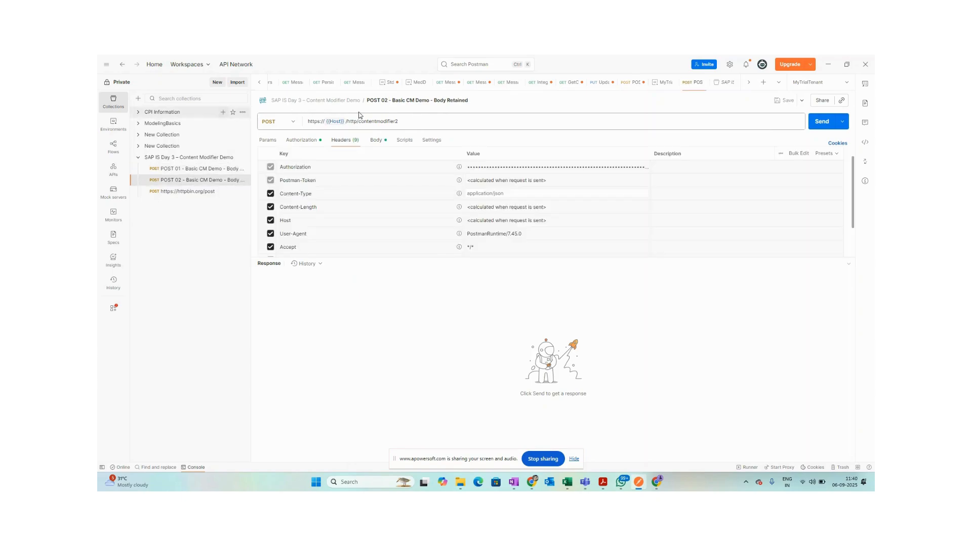
key("alt+Tab")
left_click(633, 298)
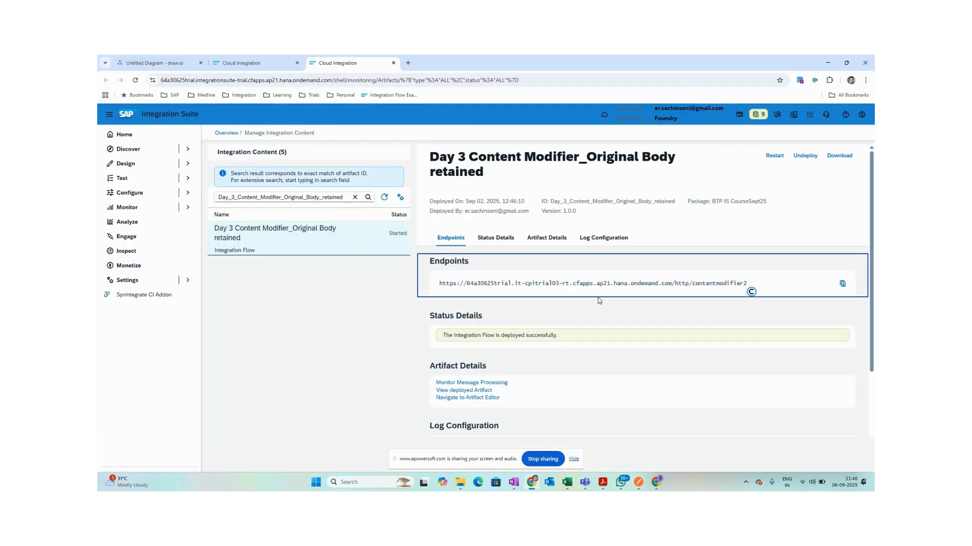
left_click_drag(672, 283, 442, 283)
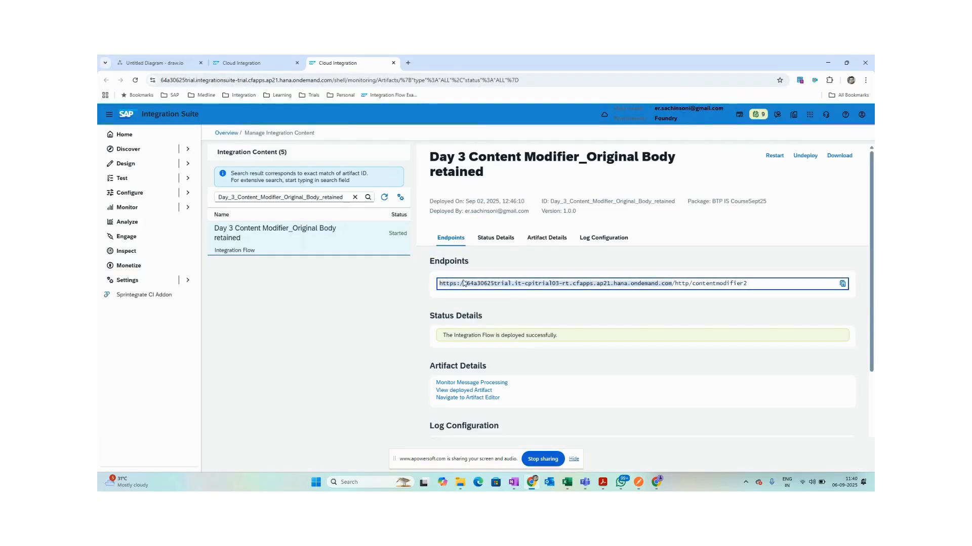
key("alt+Tab")
mouse_move(337, 123)
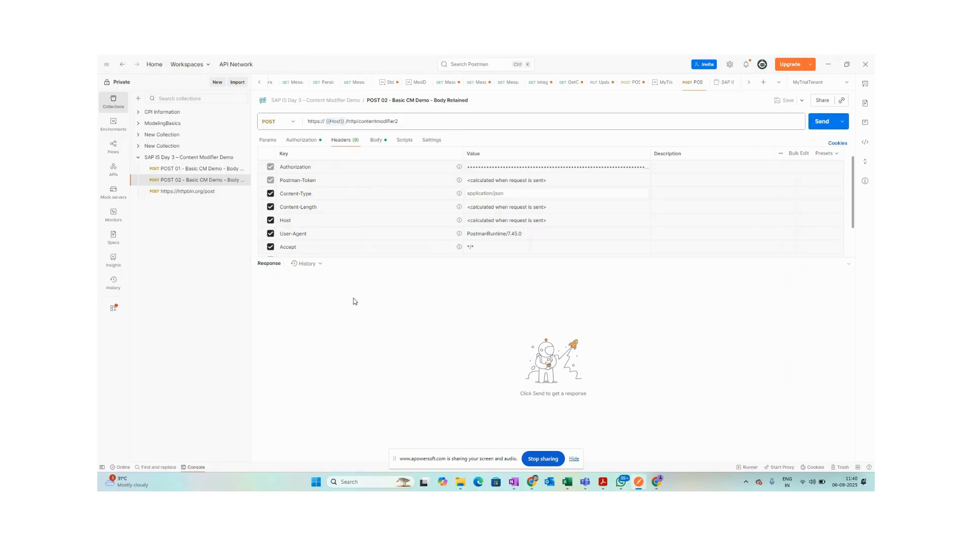
key("alt+Tab")
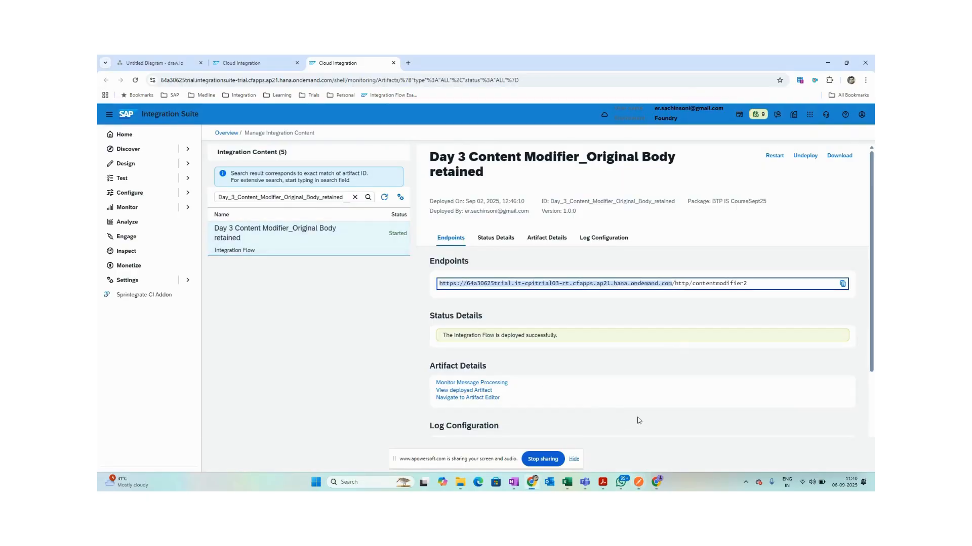
left_click(239, 64)
Review Content Modifier Demo's X-Correlation-ID and SourceSystem headers, property and body tabs, then switch to OneNote.
left_click(444, 331)
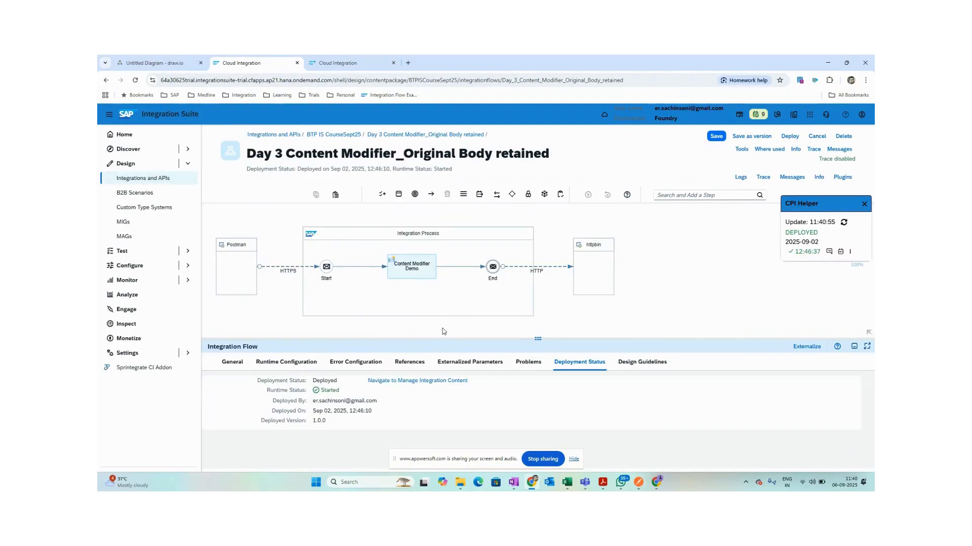
left_click(403, 269)
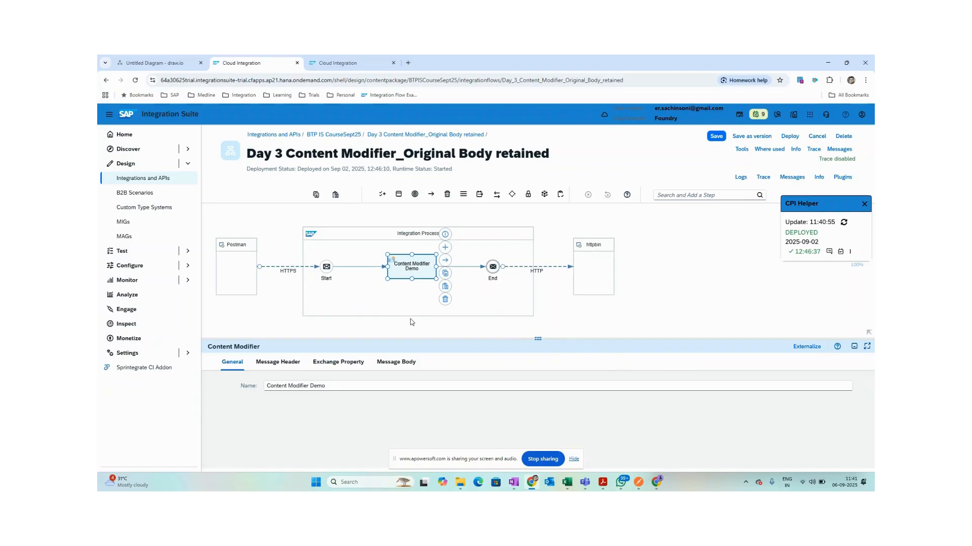
left_click(278, 363)
left_click(343, 371)
left_click(397, 372)
left_click(269, 363)
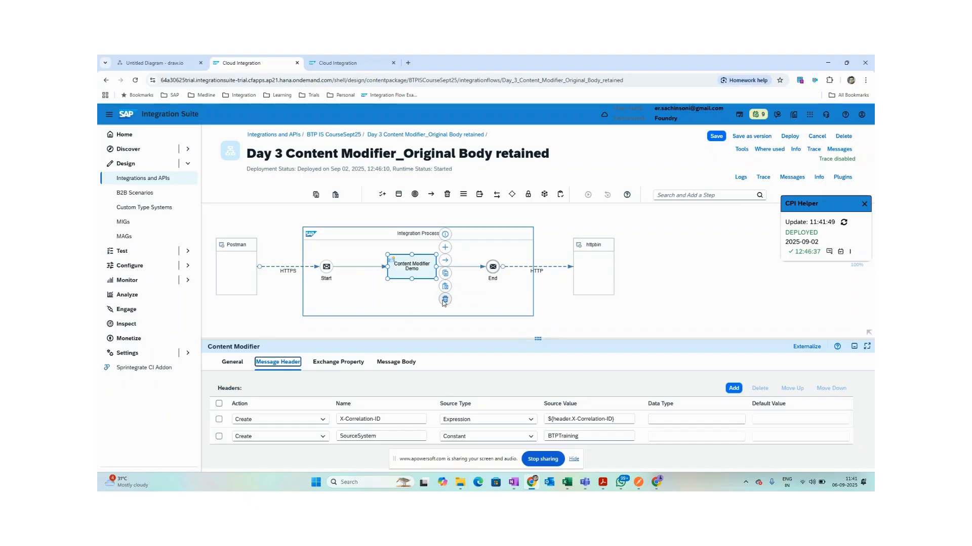
left_click(598, 314)
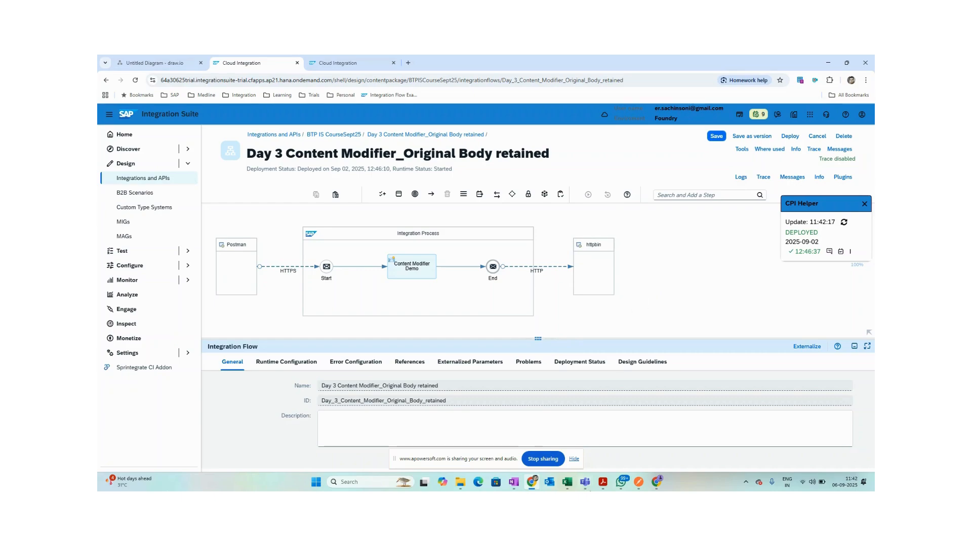
left_click(515, 485)
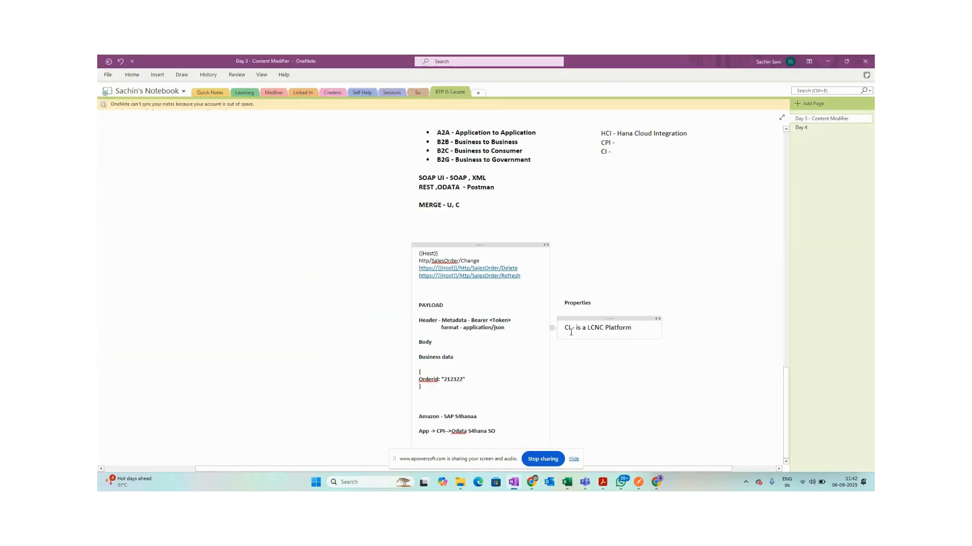
Write an 'APACHE CAMEL Framework' note beside the payload notes, then switch back to the iFlow.
left_click(579, 255)
type("APACHE")
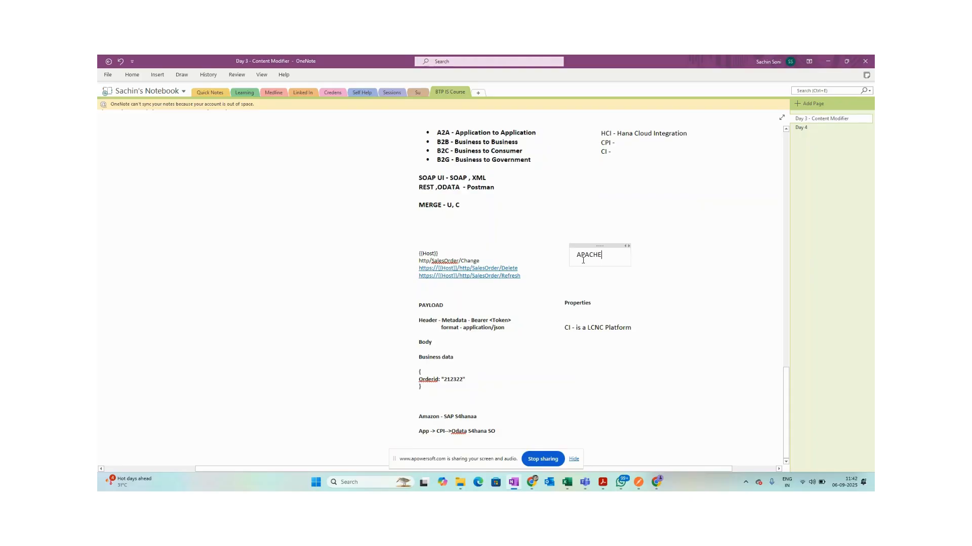
type(" CAMEL Farwmewok")
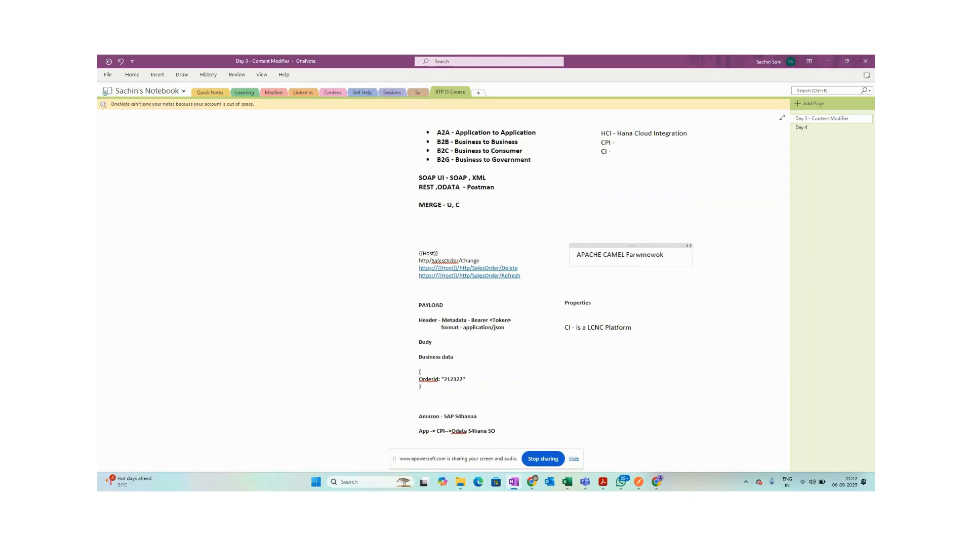
key("BackSpace")
key("BackSpace")
key("BackSpace")
type("rde")
type("r")
key("alt+Tab")
key("alt+Tab")
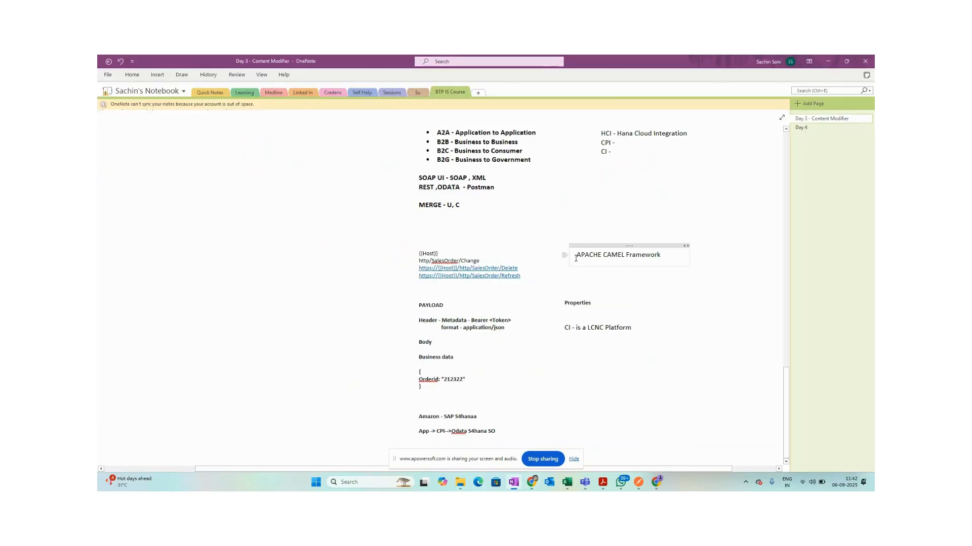
key("alt+Tab")
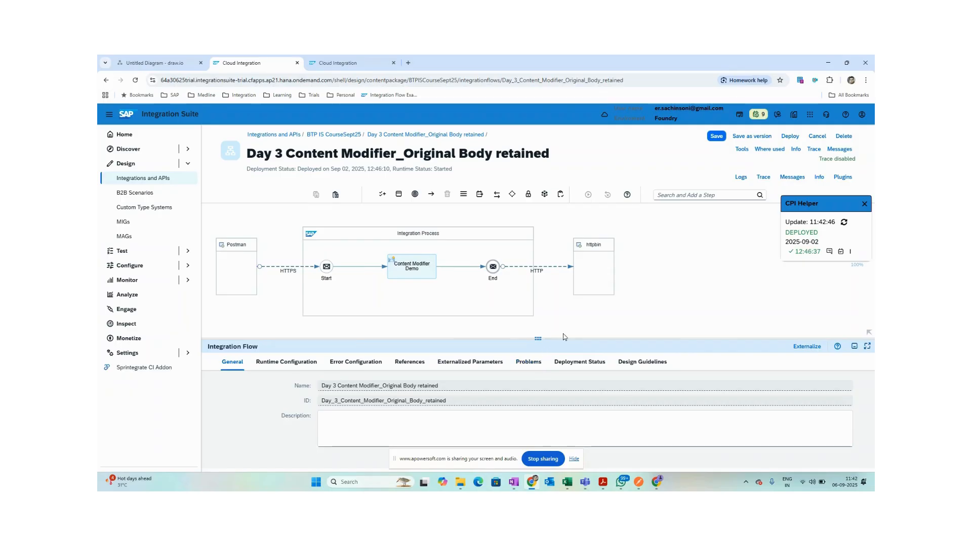
Point out Content Modifier Demo's SourceSystem=BTPTraining and X-Correlation-ID=${header.X-Correlation-ID} headers.
left_click(418, 271)
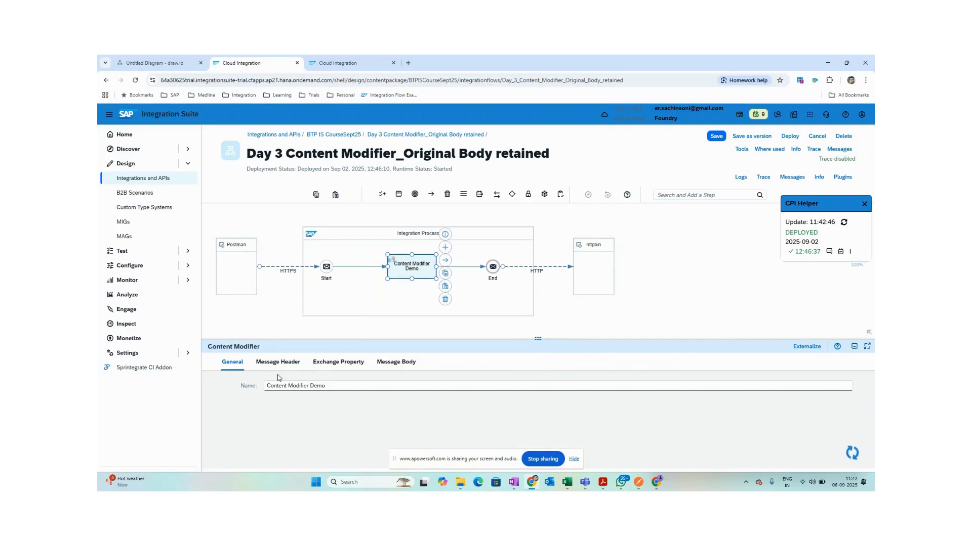
left_click(278, 362)
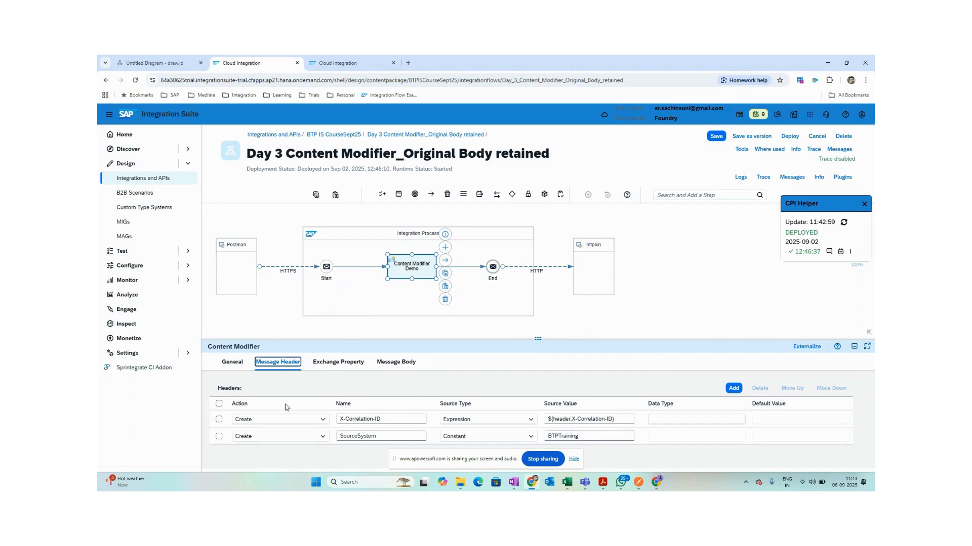
left_click_drag(414, 338, 414, 326)
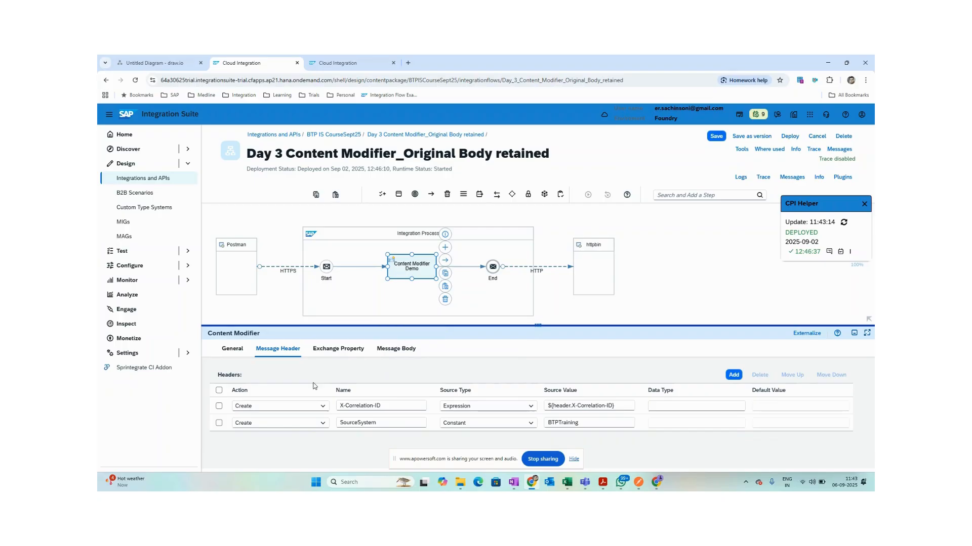
double_click(389, 424)
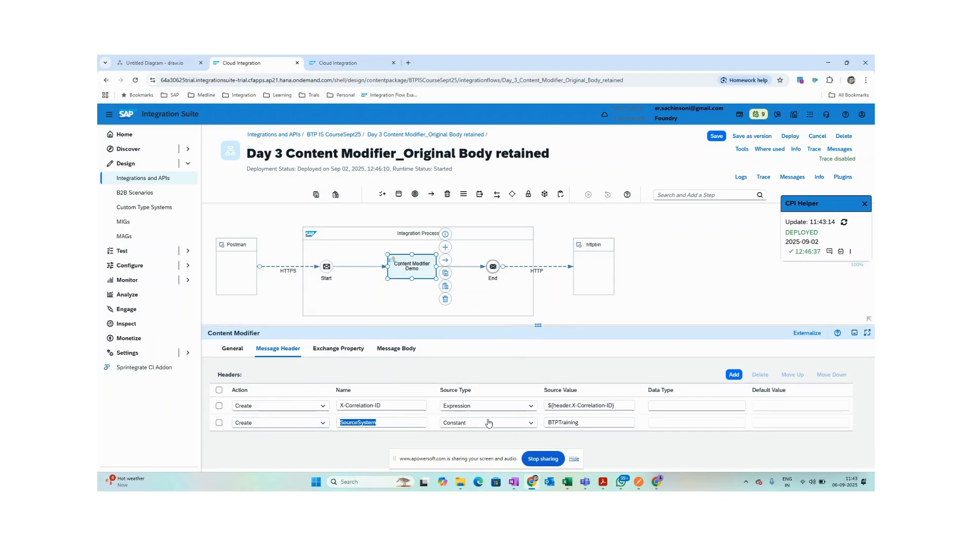
double_click(590, 426)
left_click(389, 405)
left_click_drag(389, 405, 321, 408)
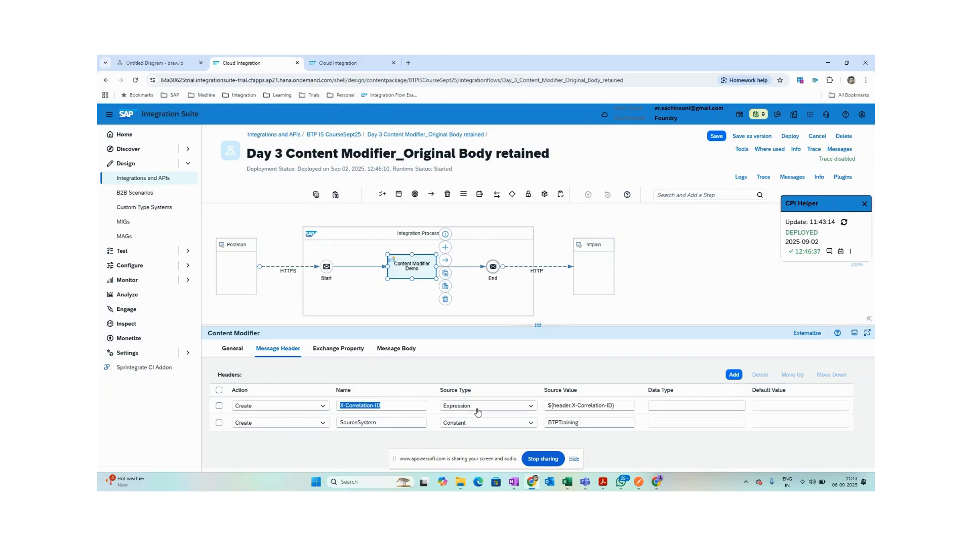
left_click_drag(628, 405, 503, 399)
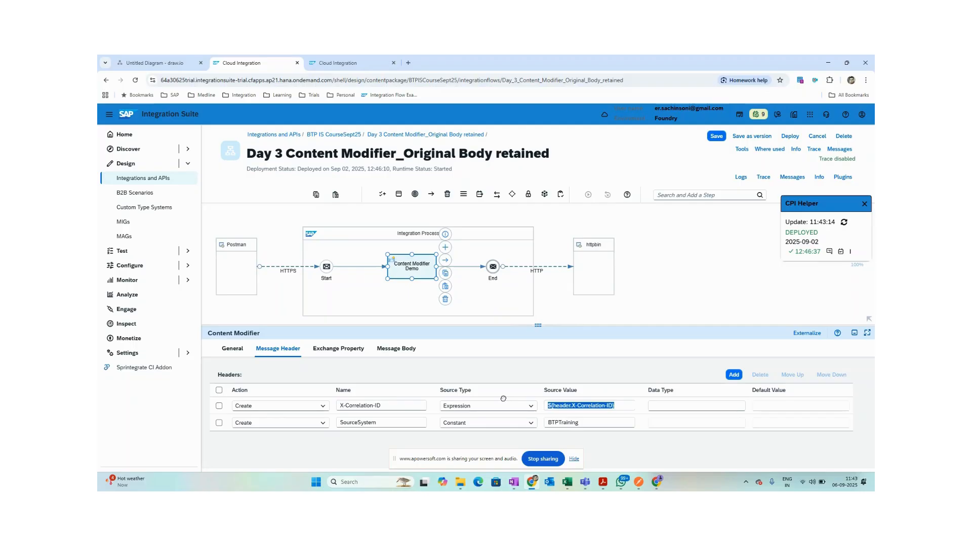
left_click(571, 370)
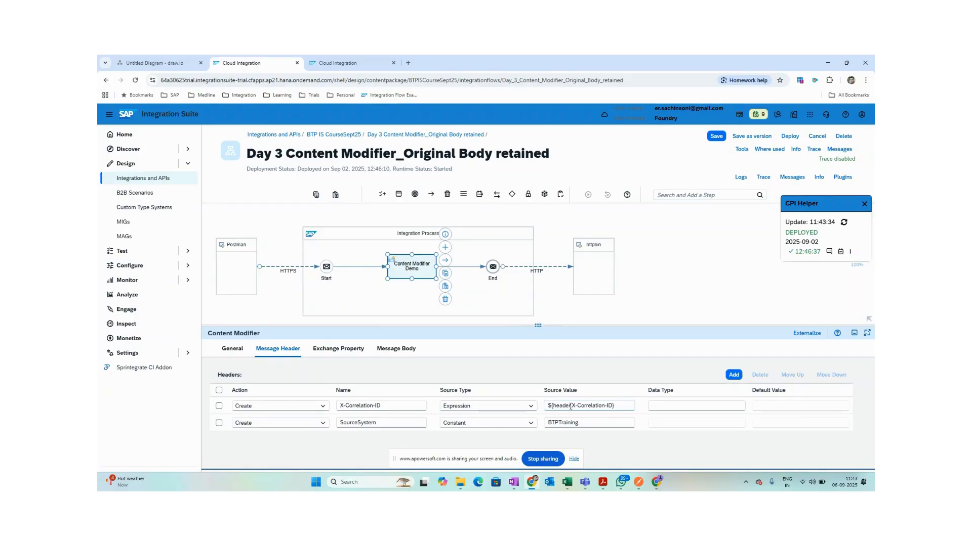
left_click_drag(618, 406, 538, 399)
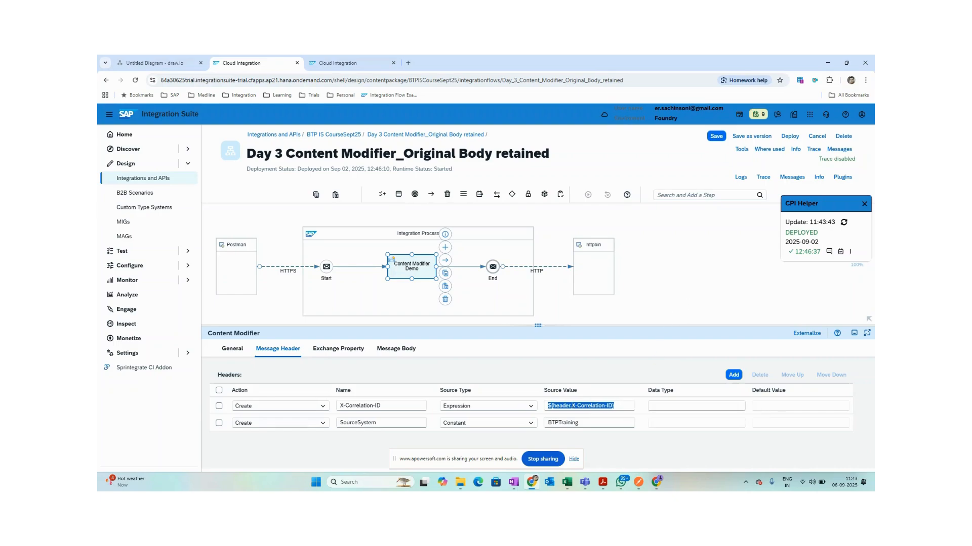
left_click(587, 406)
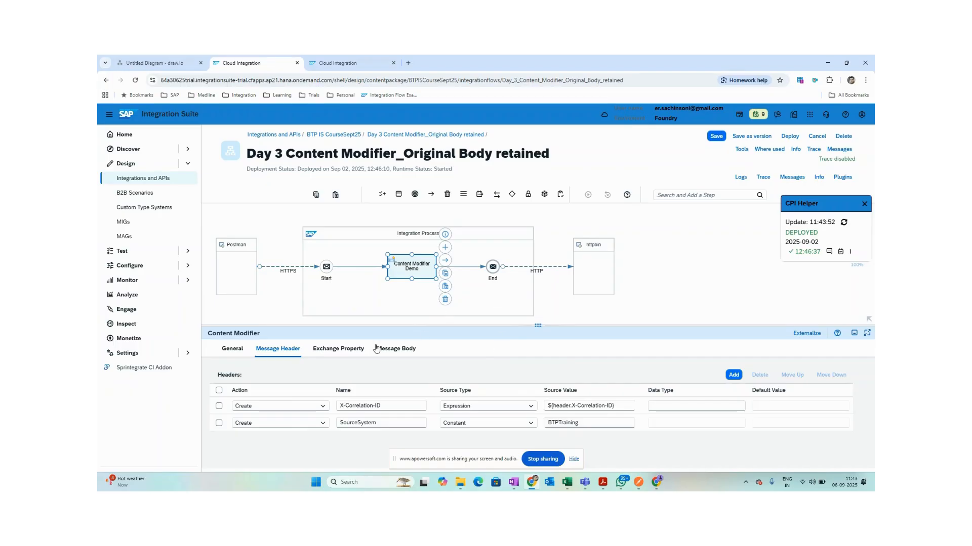
Check the ProcessingDate property and ${in.body} message body, then head back to BTP IS CourseSept25.
left_click(346, 353)
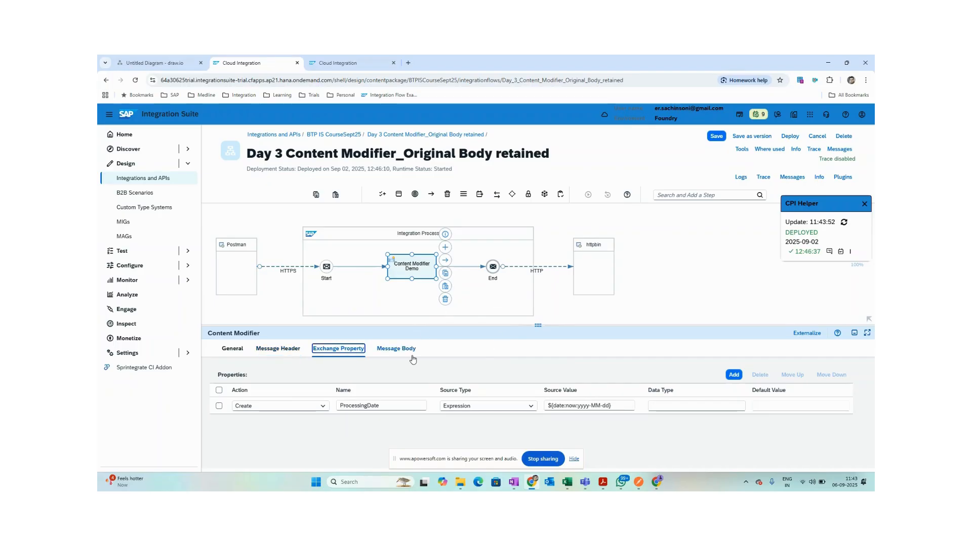
left_click(396, 348)
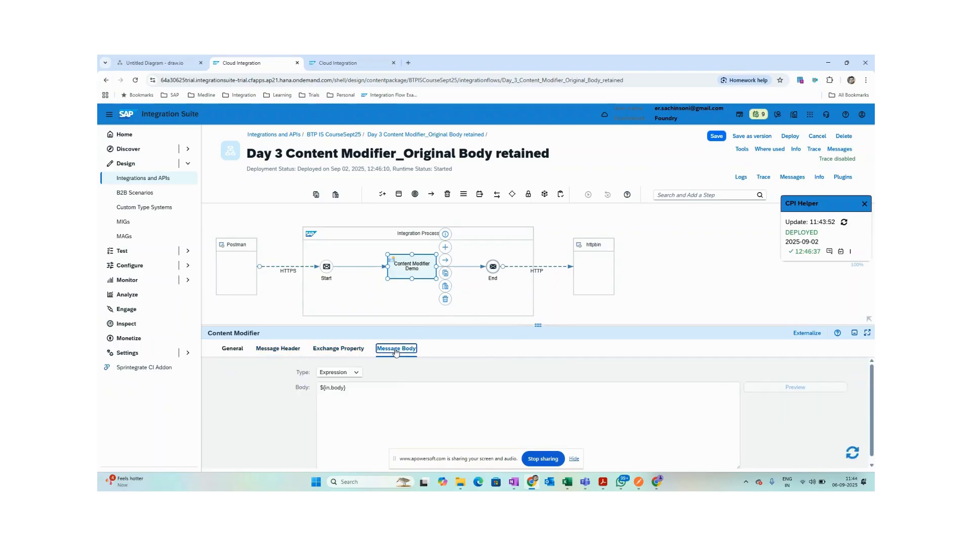
left_click_drag(348, 388, 296, 388)
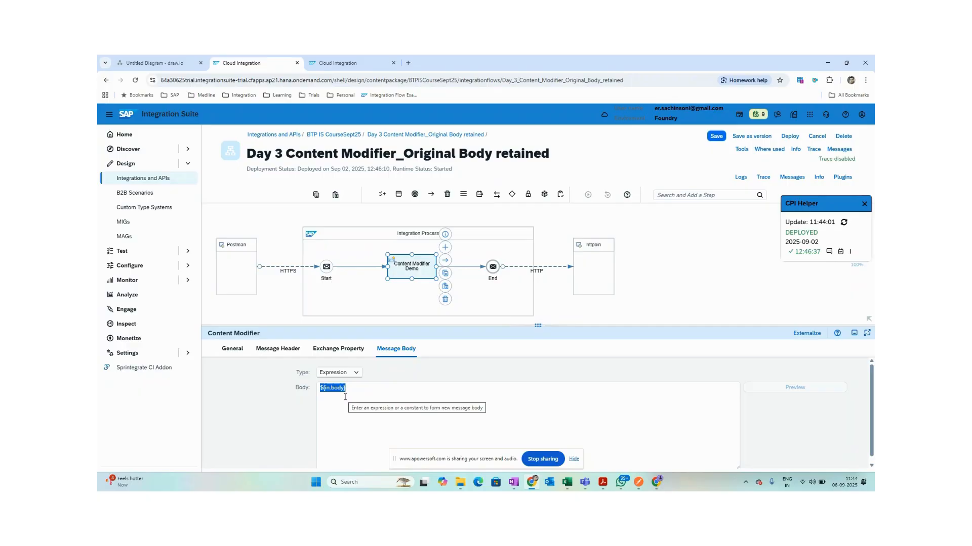
left_click(342, 136)
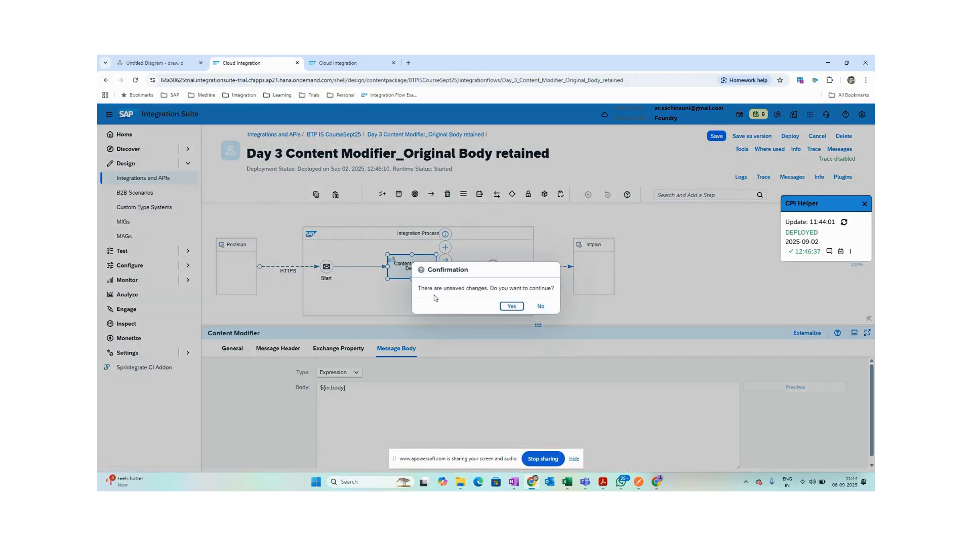
Leave without saving, open the Body Replaced iFlow, and review its ProcessingDate property and JSON body.
left_click(511, 306)
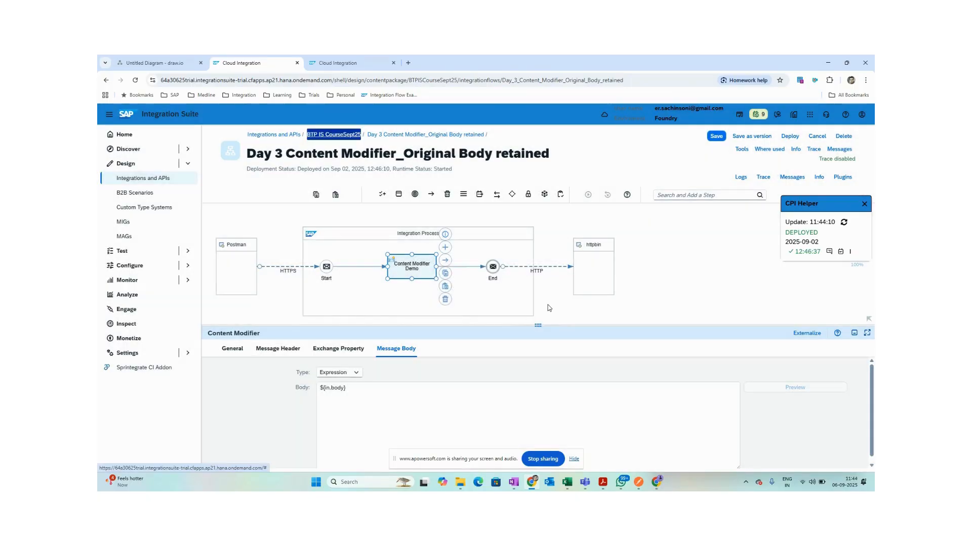
left_click(342, 135)
left_click(512, 307)
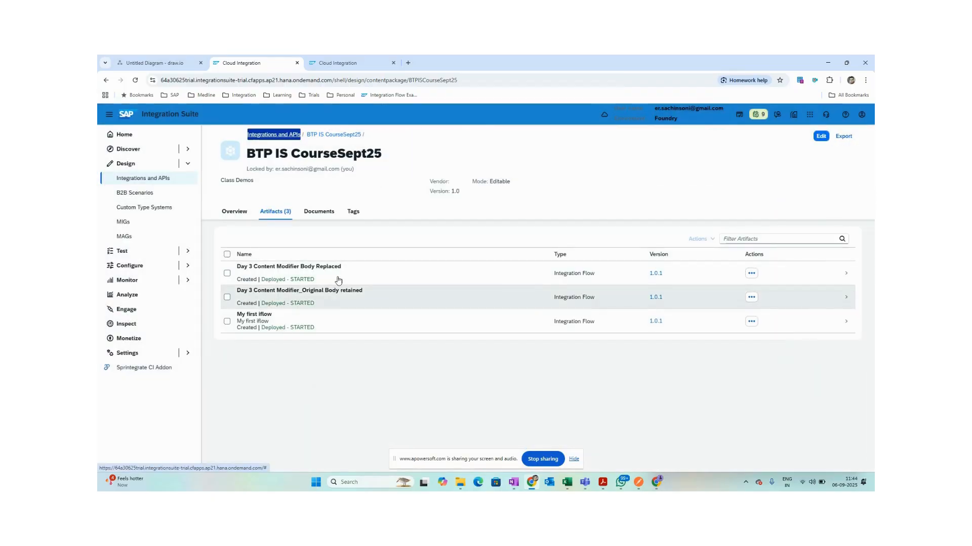
left_click(335, 269)
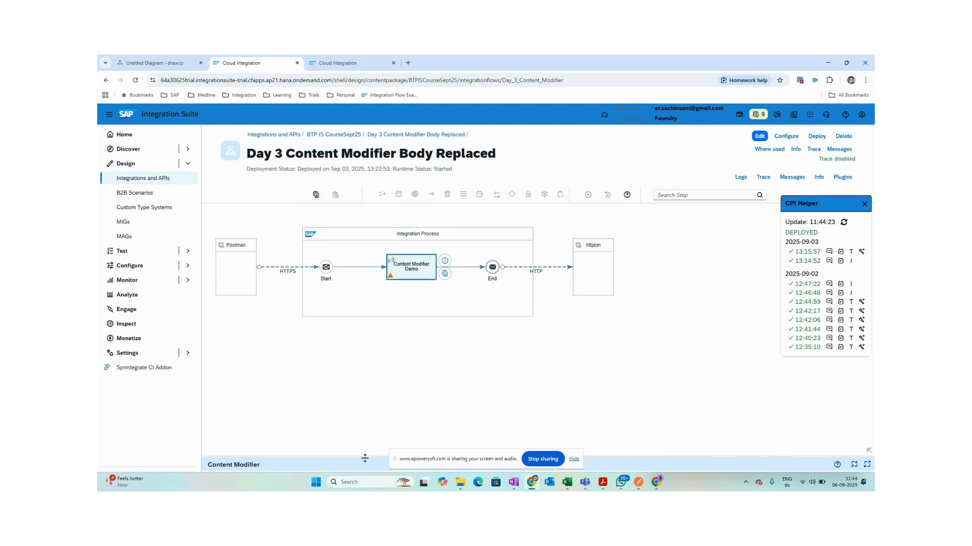
left_click(293, 366)
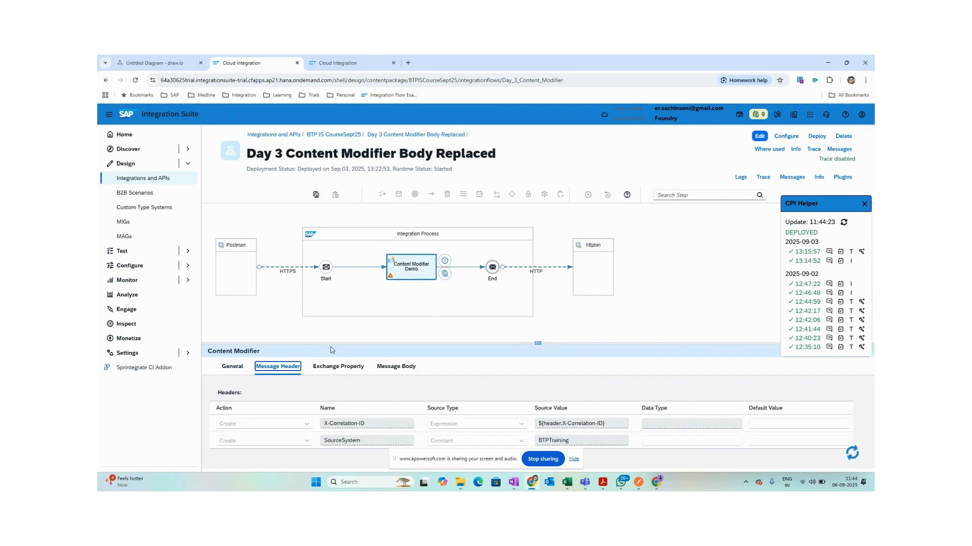
left_click_drag(333, 344, 340, 316)
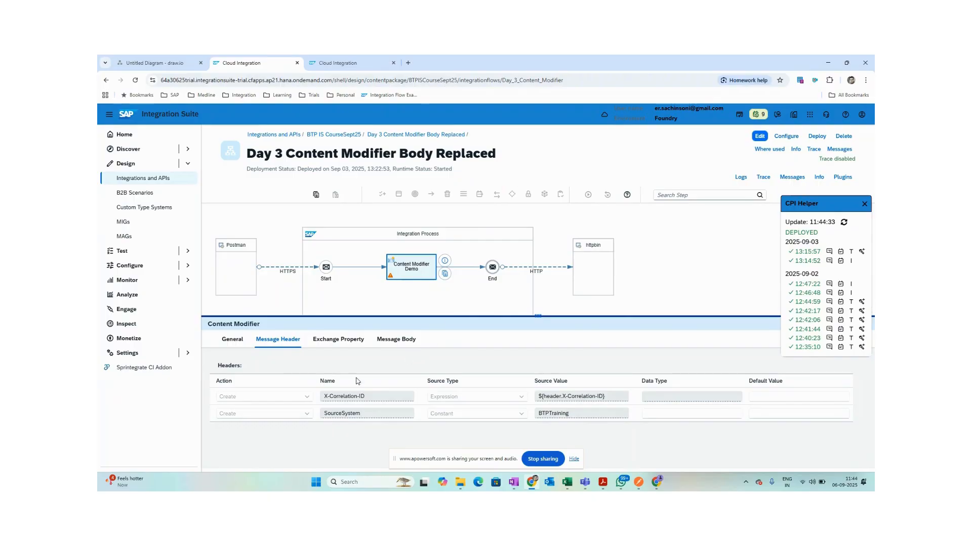
left_click(334, 340)
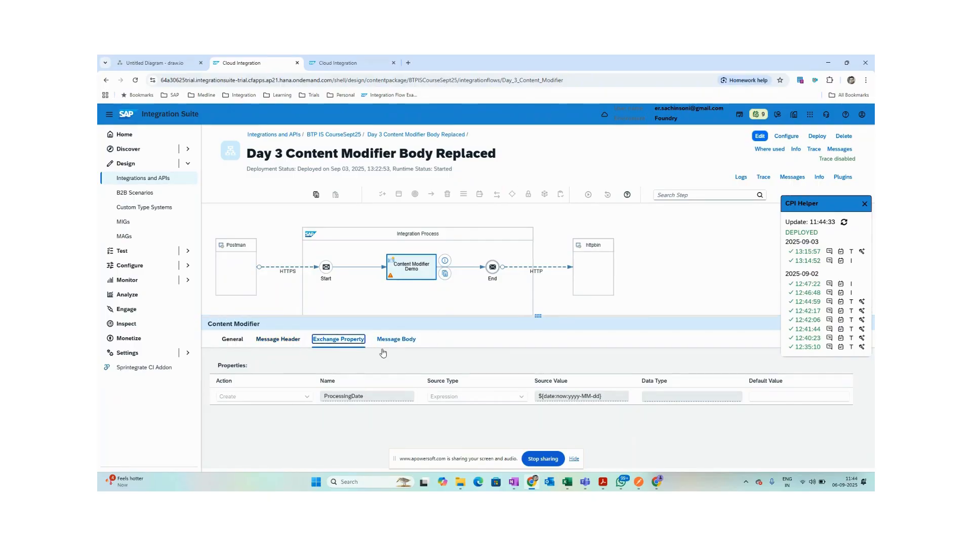
left_click(396, 340)
left_click_drag(372, 422, 307, 376)
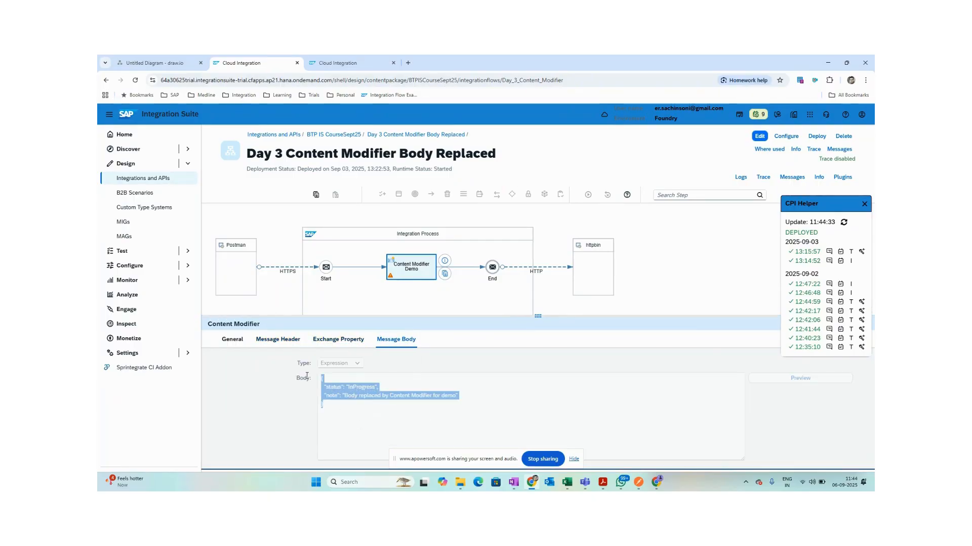
left_click(513, 387)
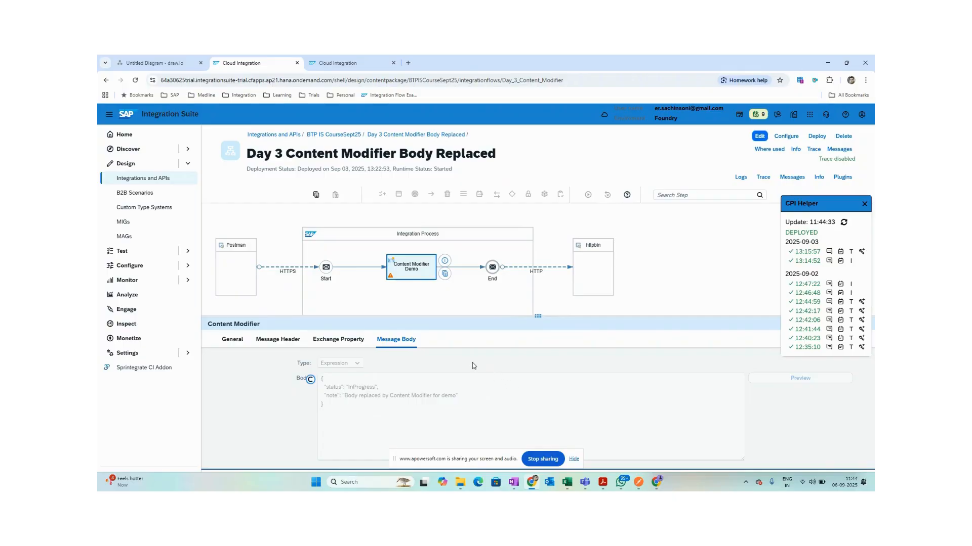
Deploy the Day 3 Content Modifier Body Replaced iFlow on the Cloud Integration runtime.
left_click(825, 136)
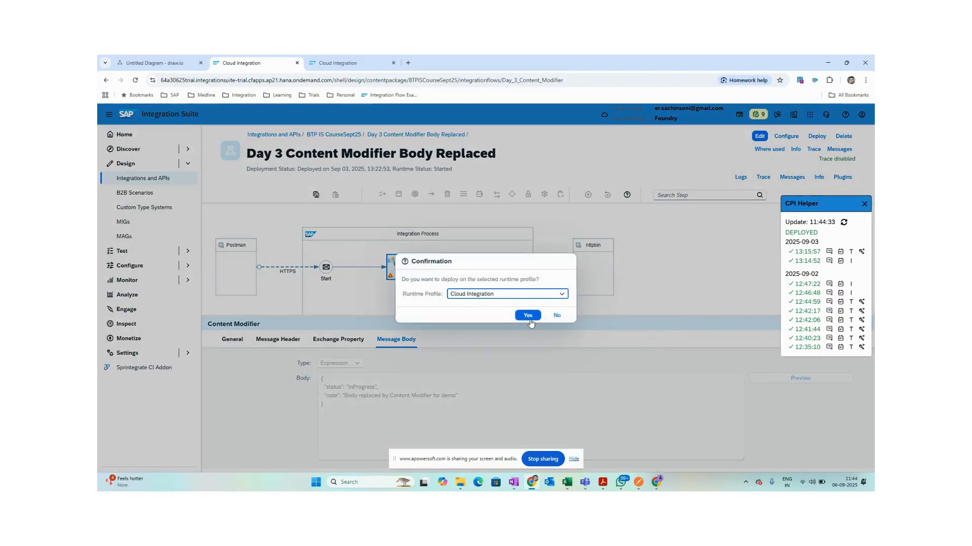
left_click(529, 319)
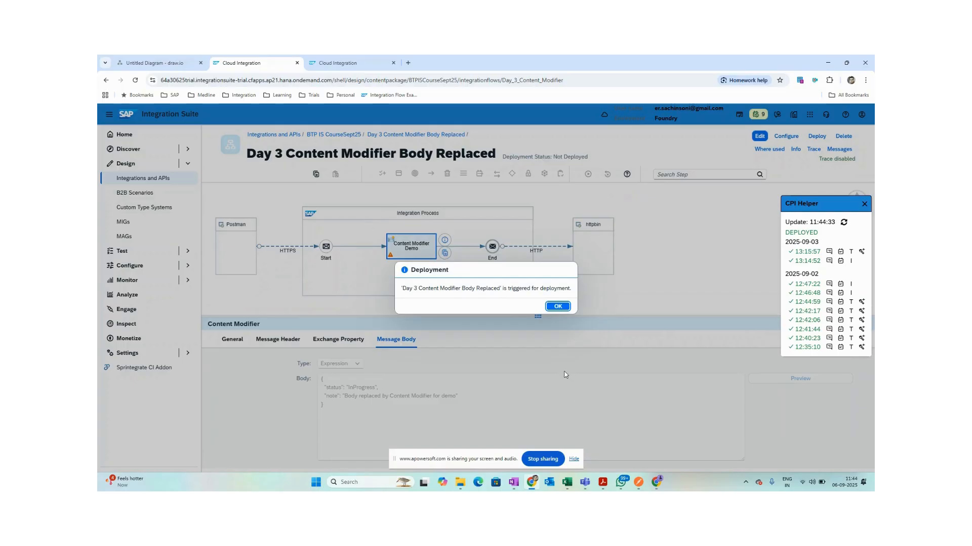
left_click(557, 306)
Open the POST 01 Body Replaced request in Postman.
mouse_move(638, 482)
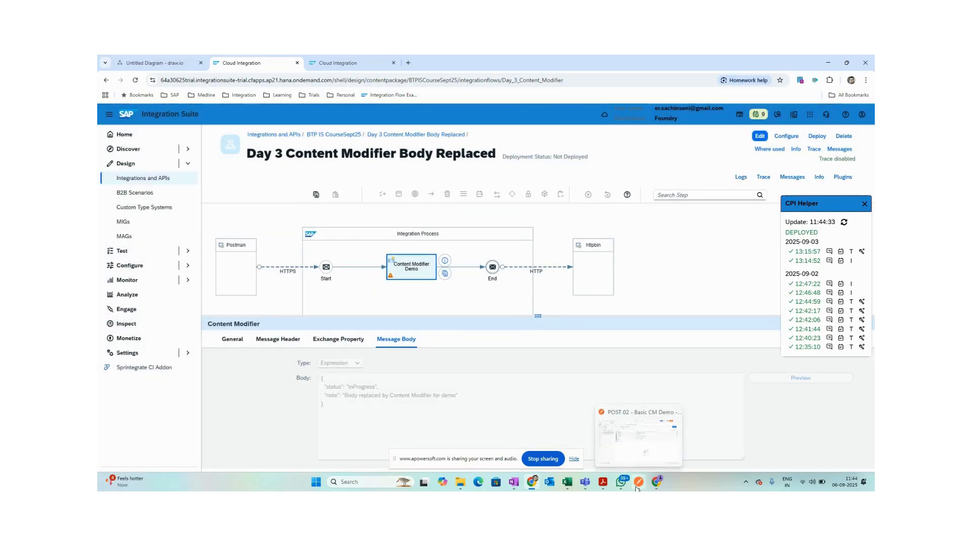
left_click(636, 414)
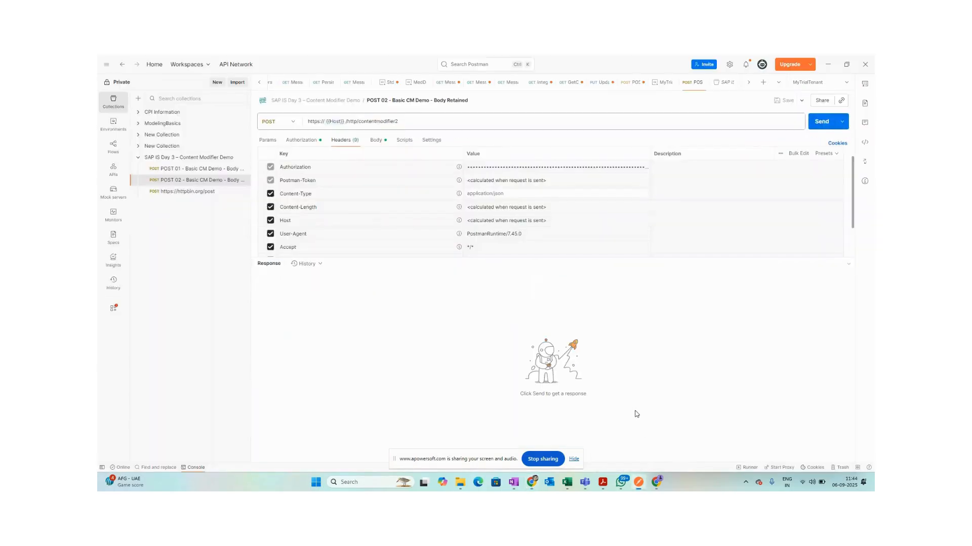
left_click(230, 172)
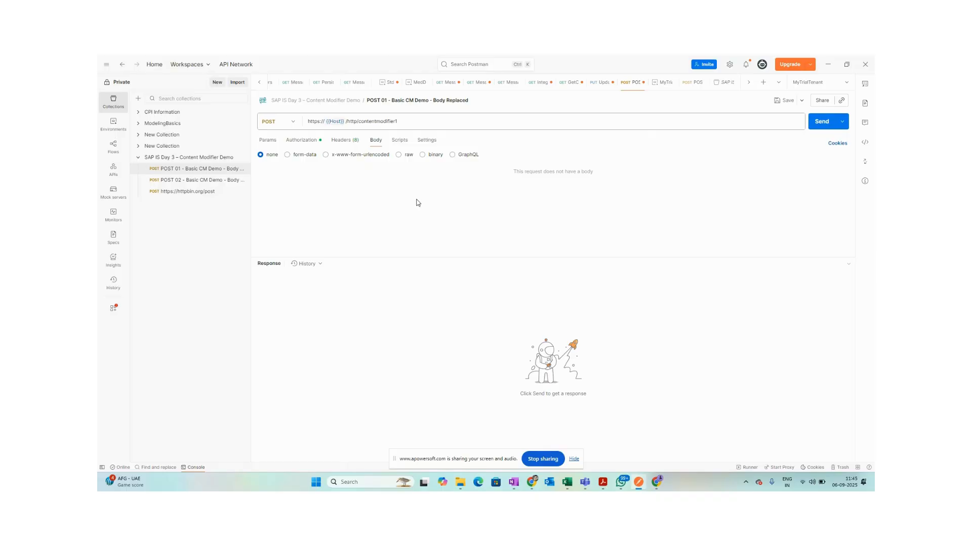
Check POST 01's Authorization settings and send it to the deployed Body Replaced flow.
left_click(184, 170)
left_click(305, 142)
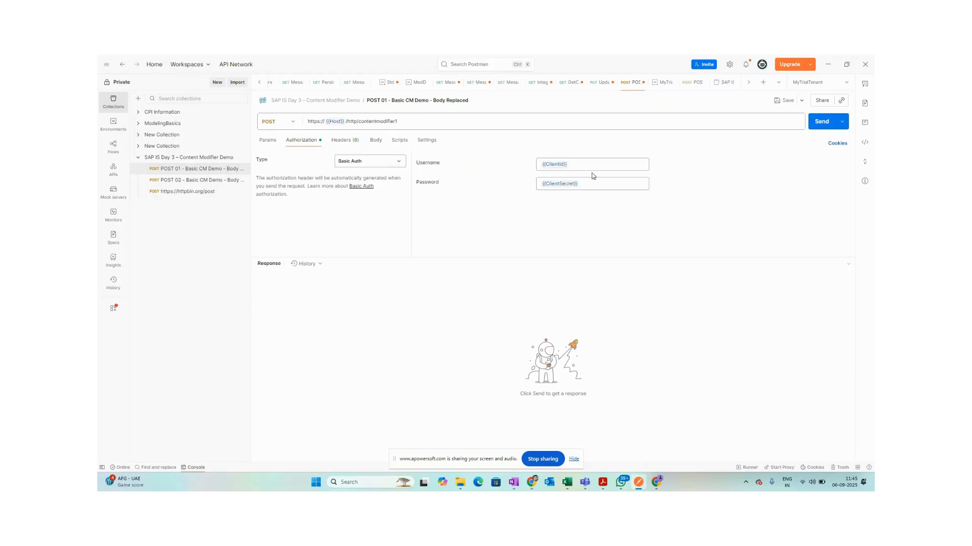
mouse_move(558, 184)
mouse_move(559, 165)
left_click(394, 124)
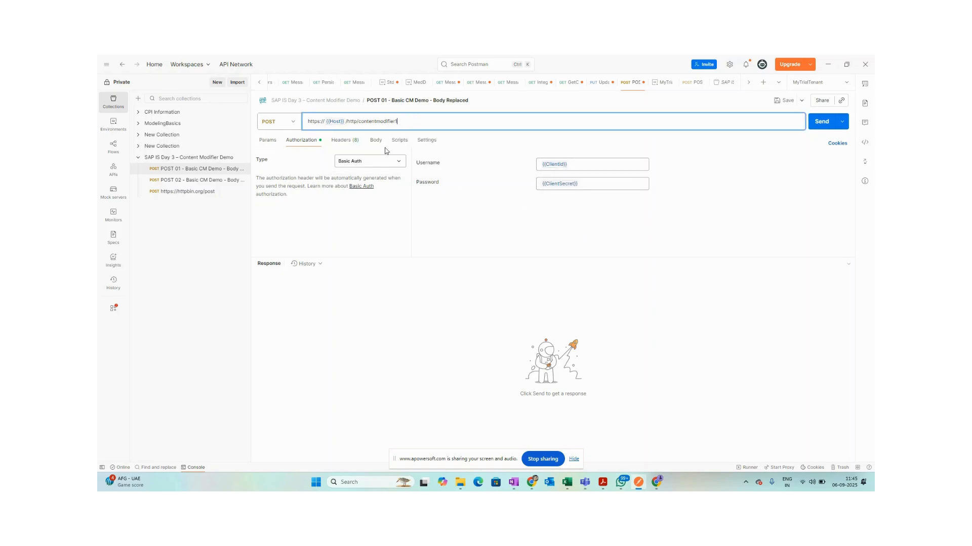
left_click(820, 124)
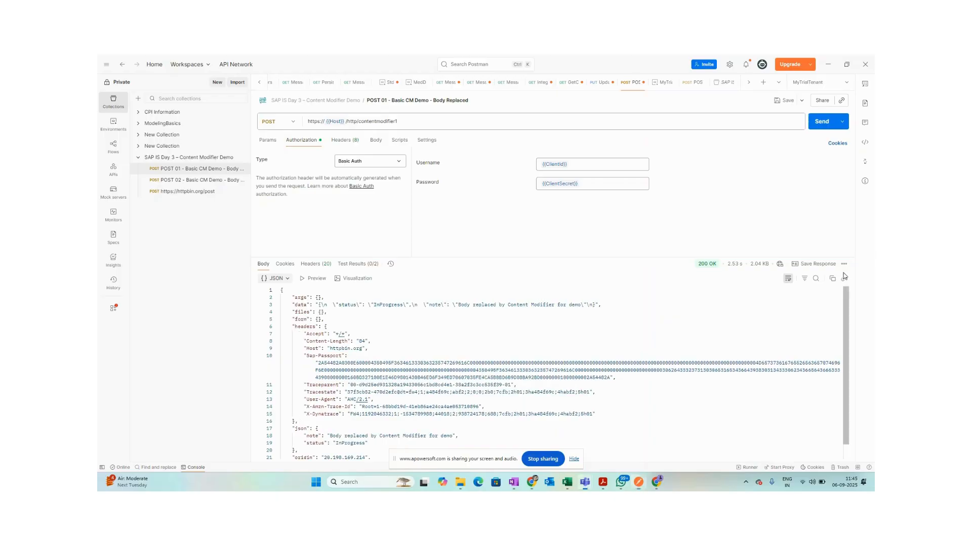
Review the 200 OK response's replaced note and status, then open POST 02 Body Retained.
left_click_drag(298, 298, 372, 340)
left_click(372, 337)
scroll(432, 385, "down", 1)
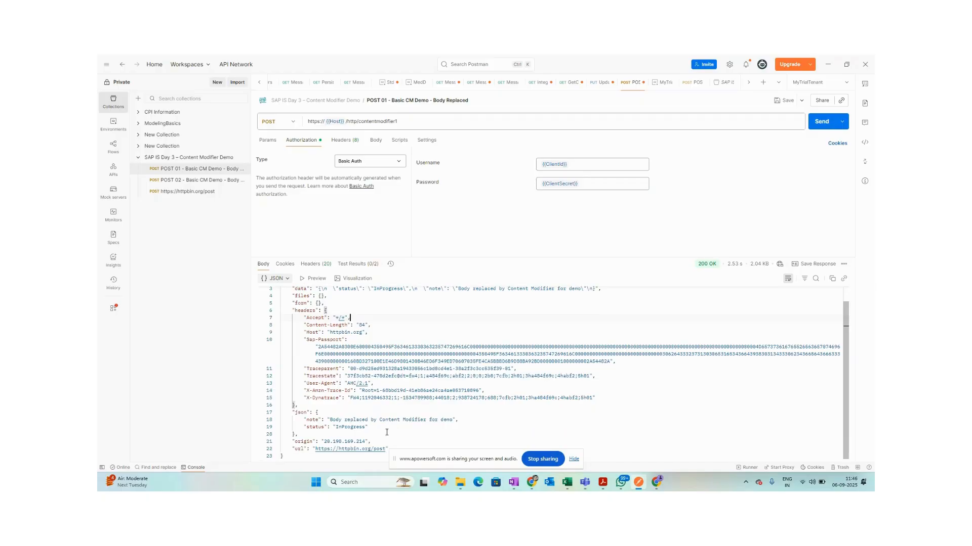
left_click_drag(368, 427, 249, 423)
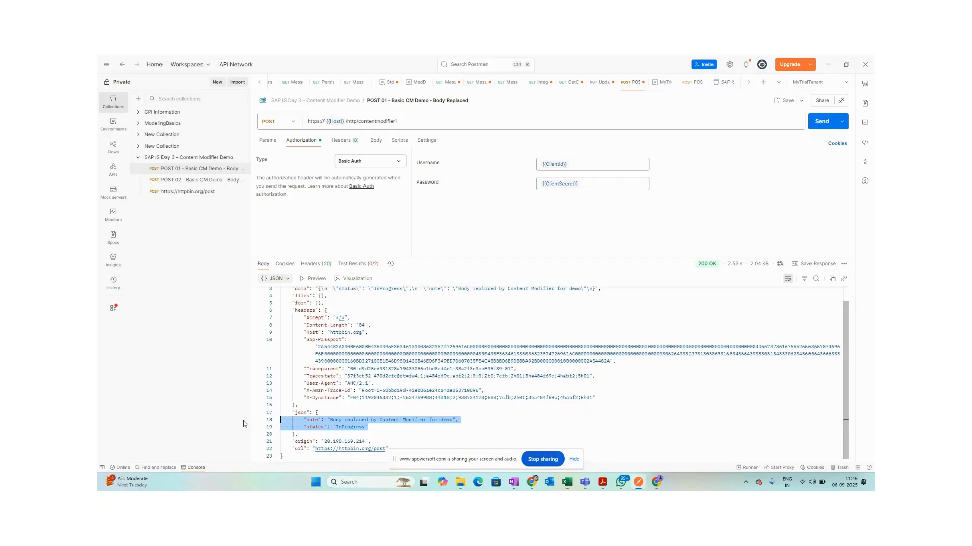
left_click(210, 182)
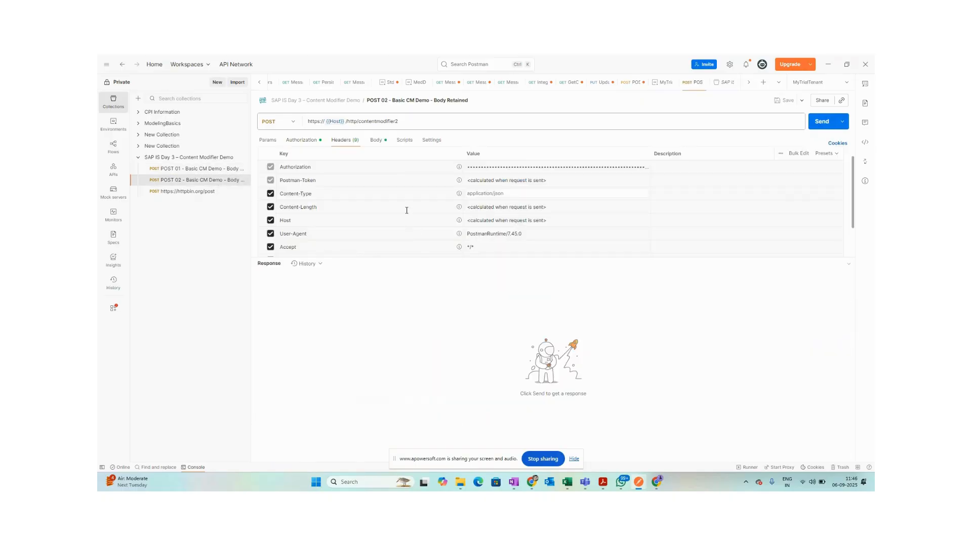
Copy POST 02's JSON order body and paste it into POST 01 as a raw body.
left_click(376, 140)
left_click_drag(281, 193, 249, 165)
key("ctrl+c")
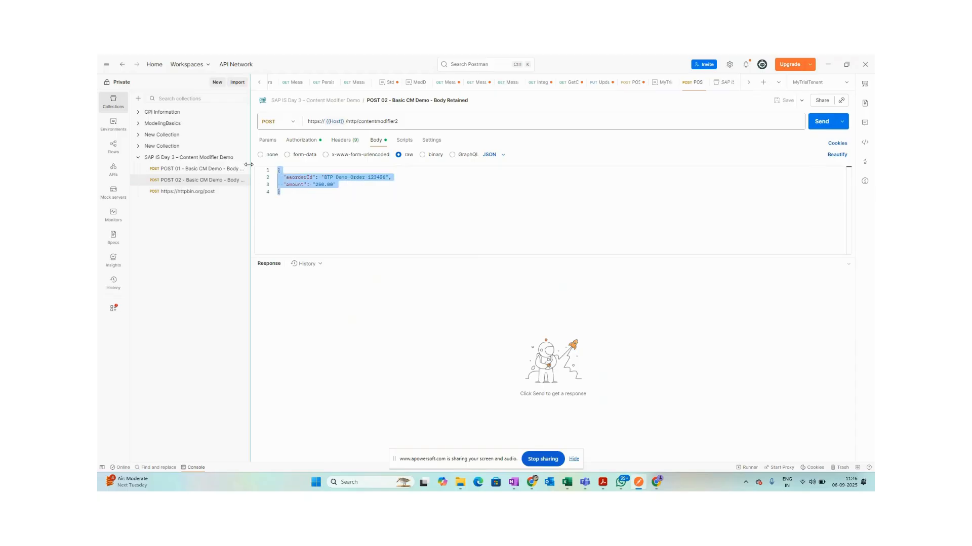
left_click(196, 169)
left_click(376, 141)
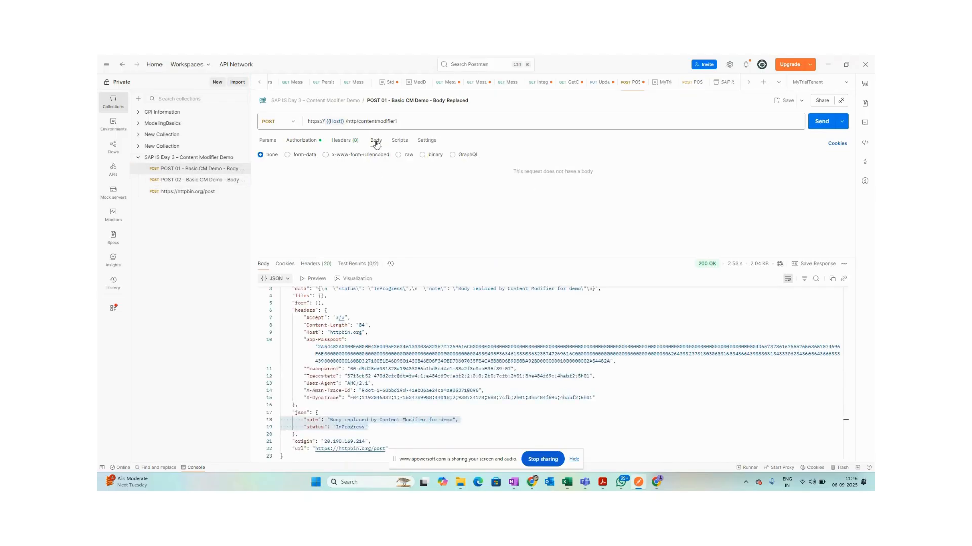
left_click(398, 155)
left_click(291, 177)
key("ctrl+v")
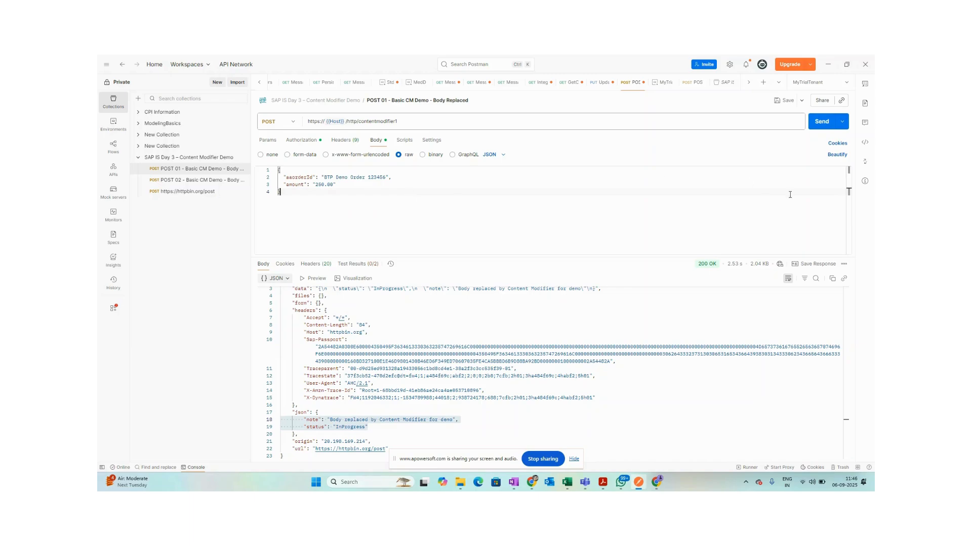
Save and resend POST 01, reviewing response lines 13 to 20 against the integration flow.
left_click(785, 100)
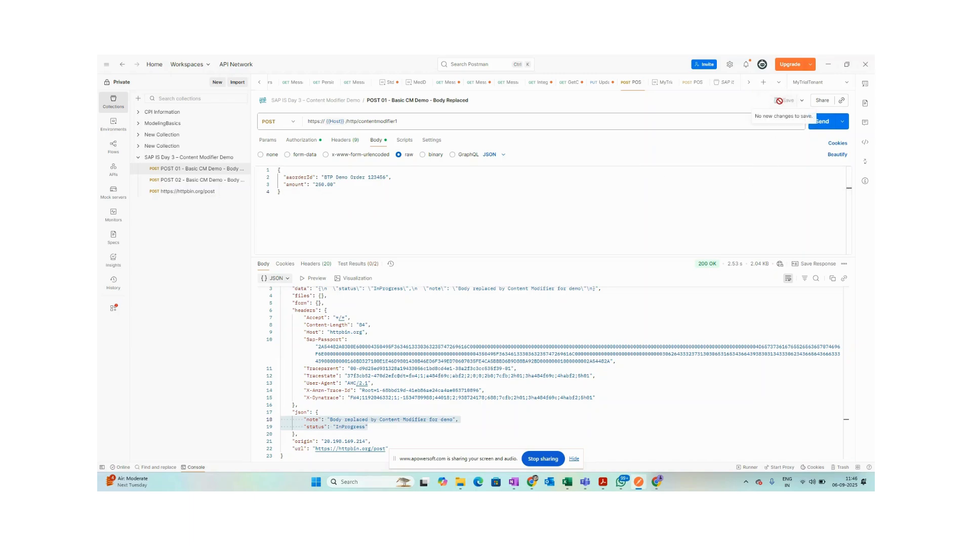
left_click(823, 128)
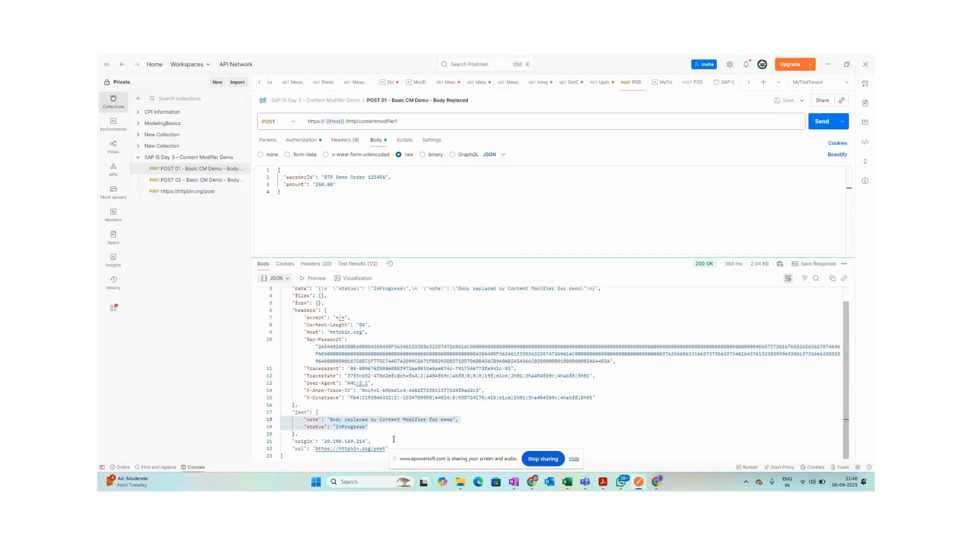
left_click_drag(324, 435, 248, 385)
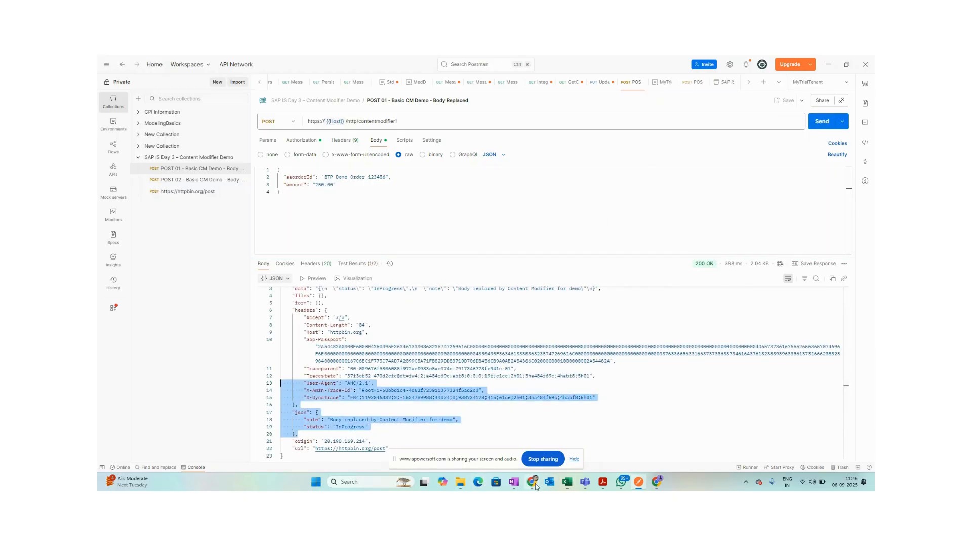
mouse_move(533, 487)
left_click(531, 438)
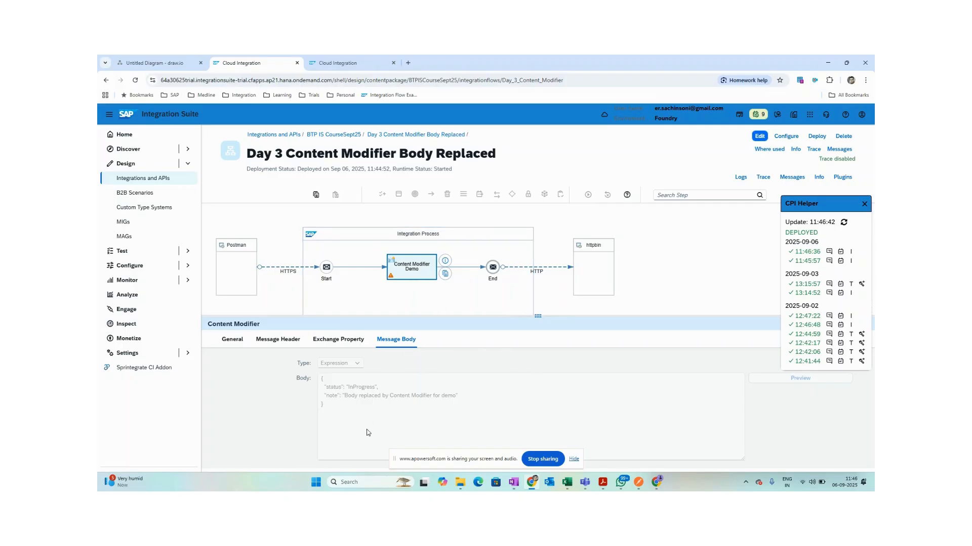
Compare the Content Modifier's body expression and header settings with Postman's response.
left_click_drag(367, 430, 280, 340)
left_click(292, 343)
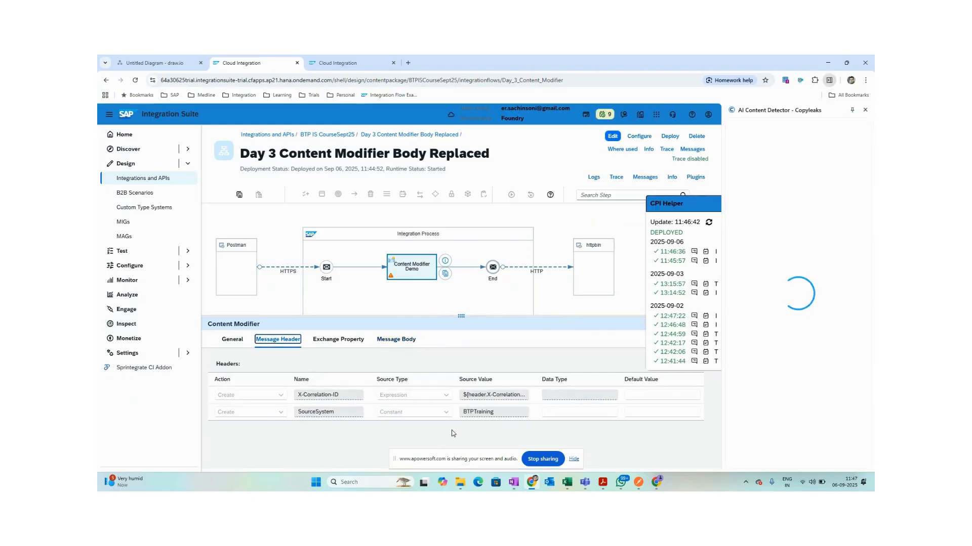
key("alt+Tab")
left_click(388, 342)
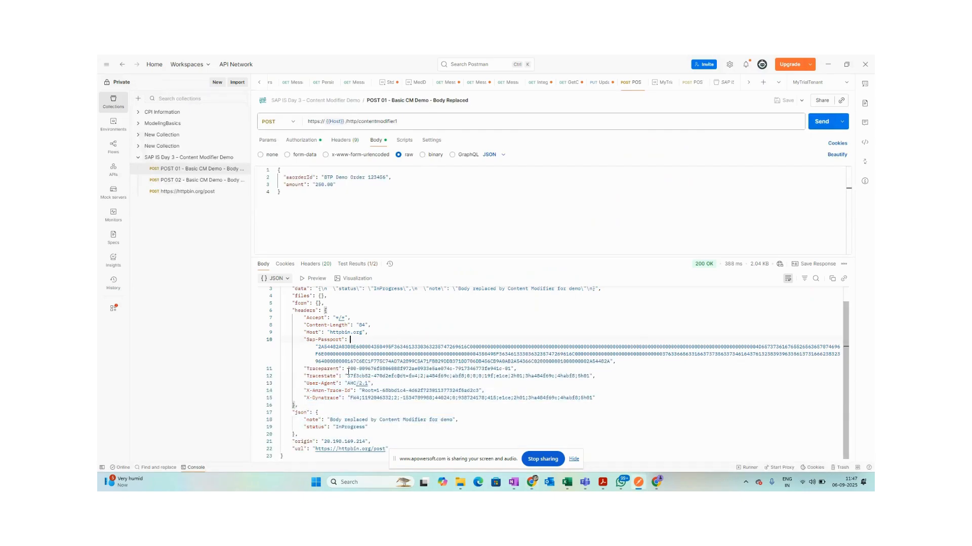
scroll(354, 364, "up", 1)
left_click(363, 324)
scroll(376, 383, "down", 1)
scroll(376, 411, "up", 1)
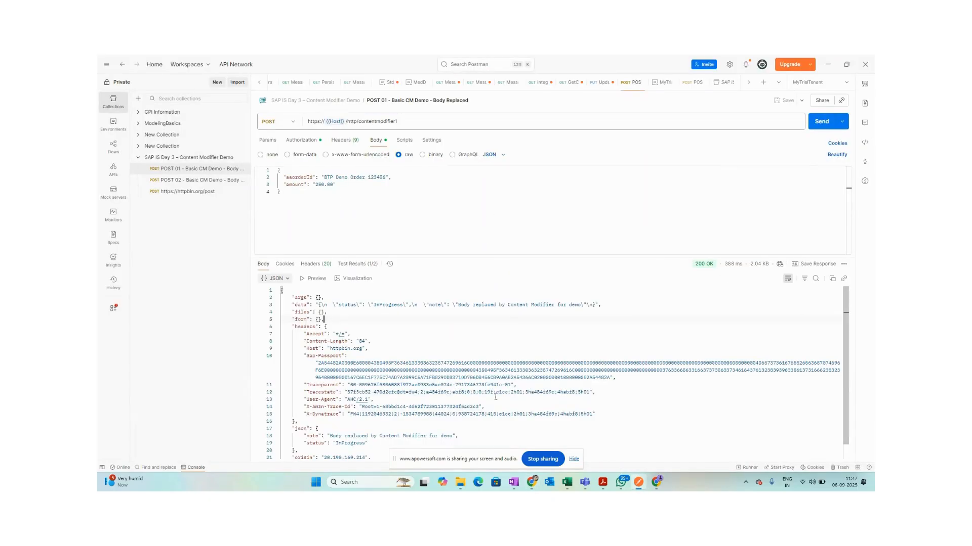
scroll(430, 404, "down", 1)
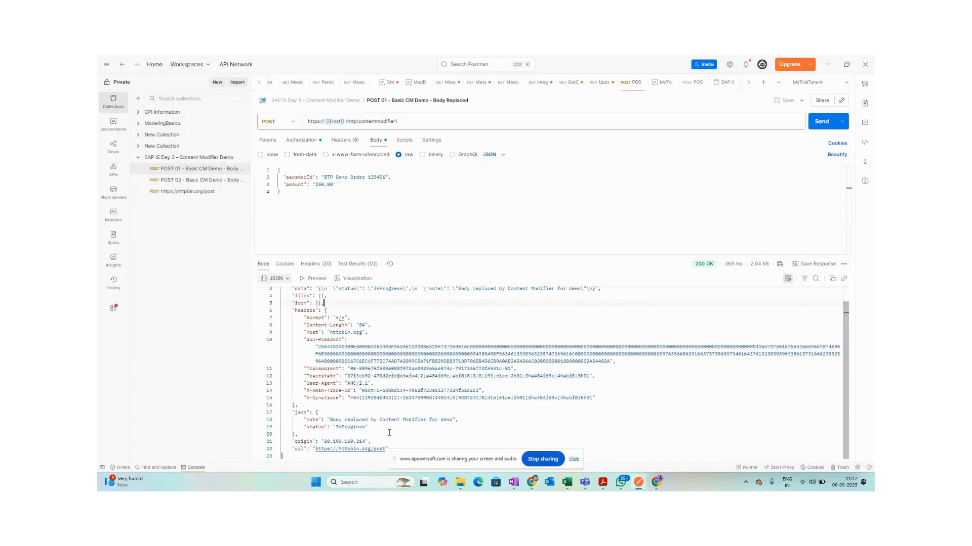
scroll(374, 435, "up", 1)
Enable and confirm tracing on the Body Replaced integration flow.
key("alt+Tab")
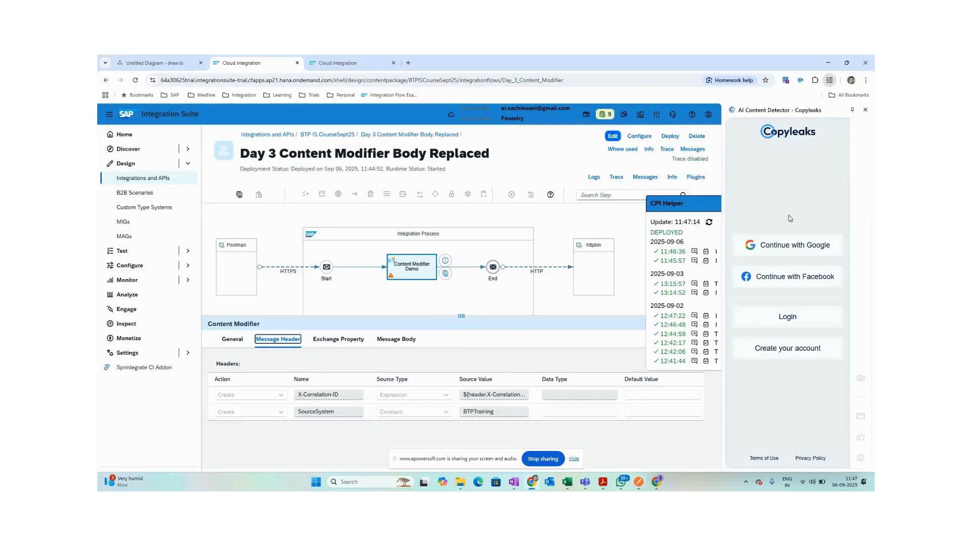
left_click(864, 111)
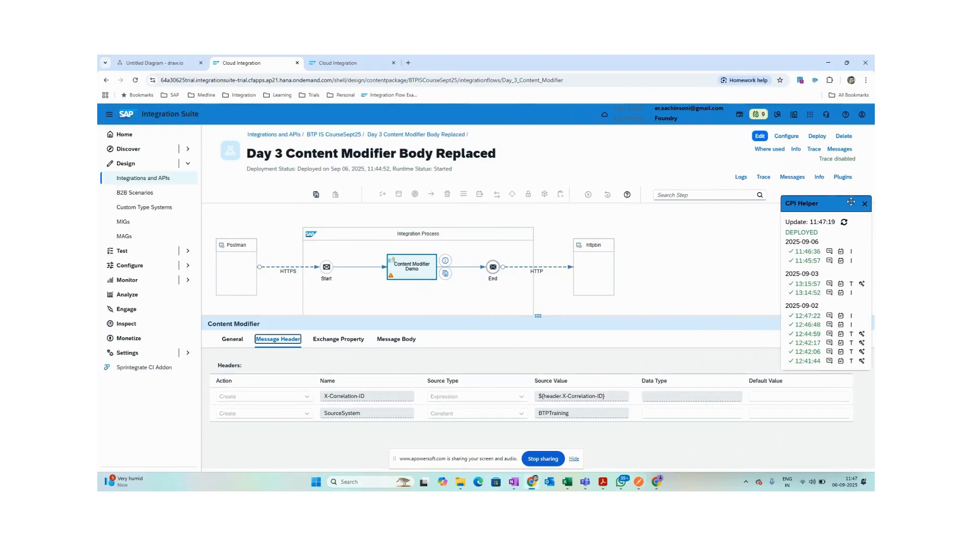
left_click(815, 152)
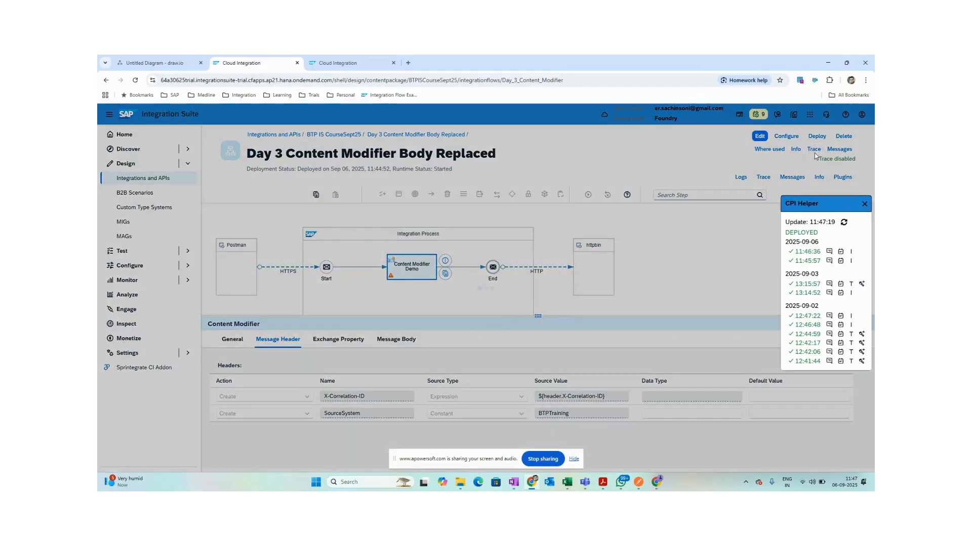
left_click(533, 305)
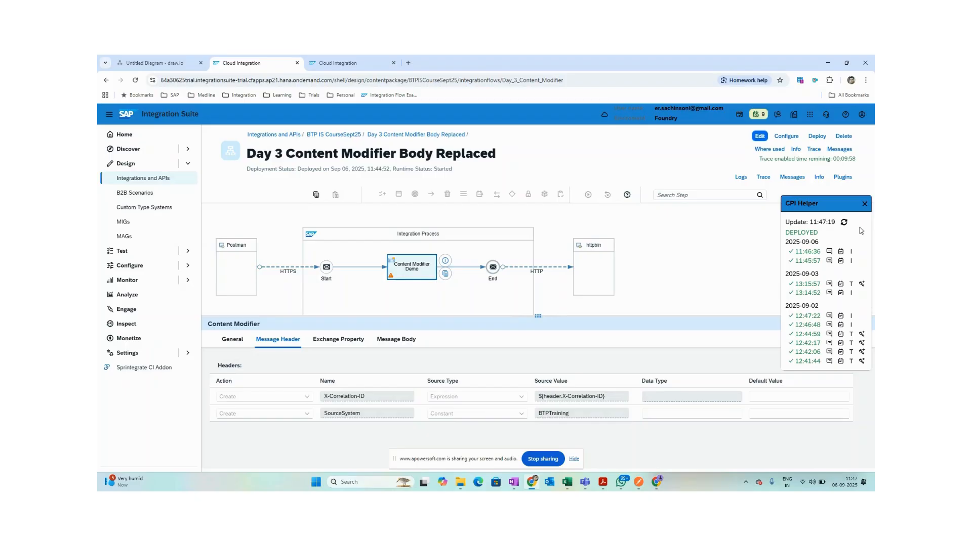
left_click(868, 205)
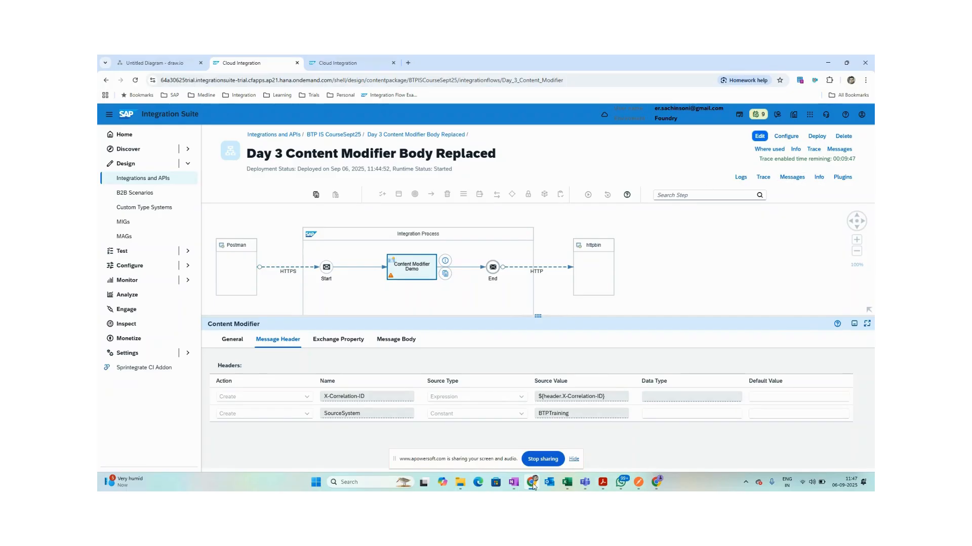
Resend from Postman and open the 11:47:46 trace's content before the HTTP step.
left_click(637, 483)
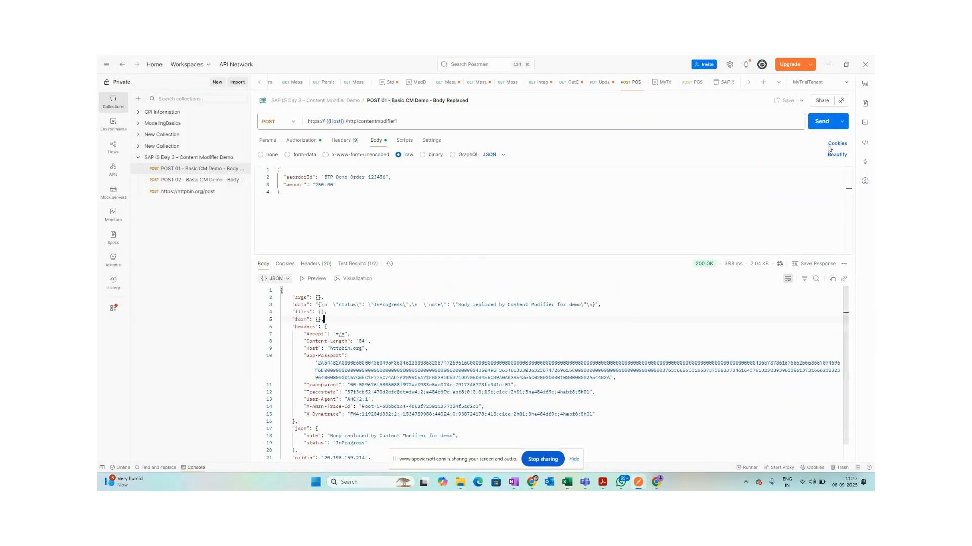
left_click(822, 123)
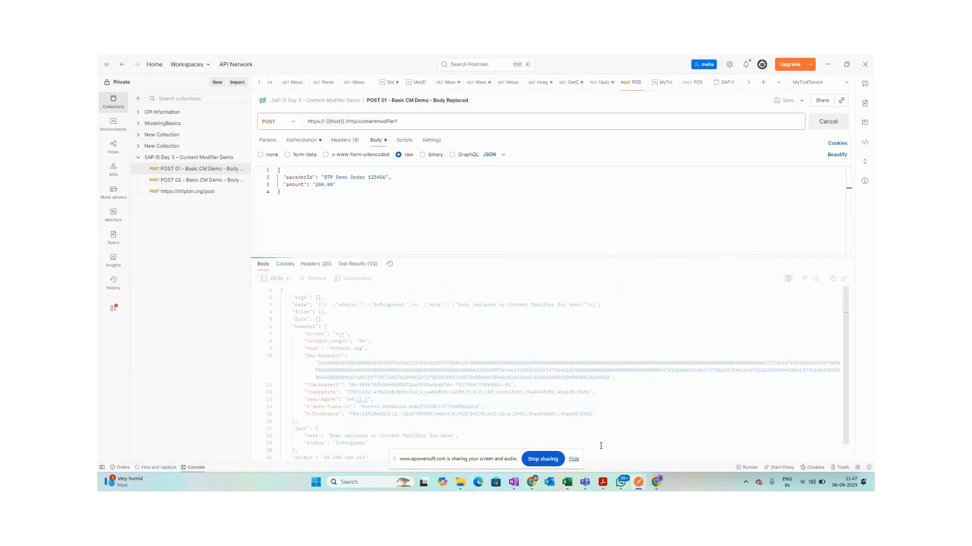
key("alt+Tab")
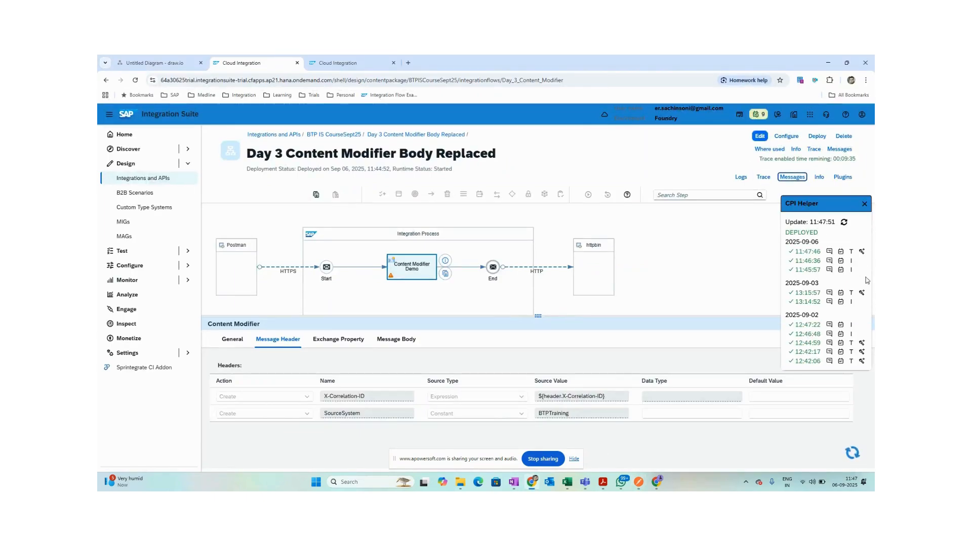
left_click(859, 255)
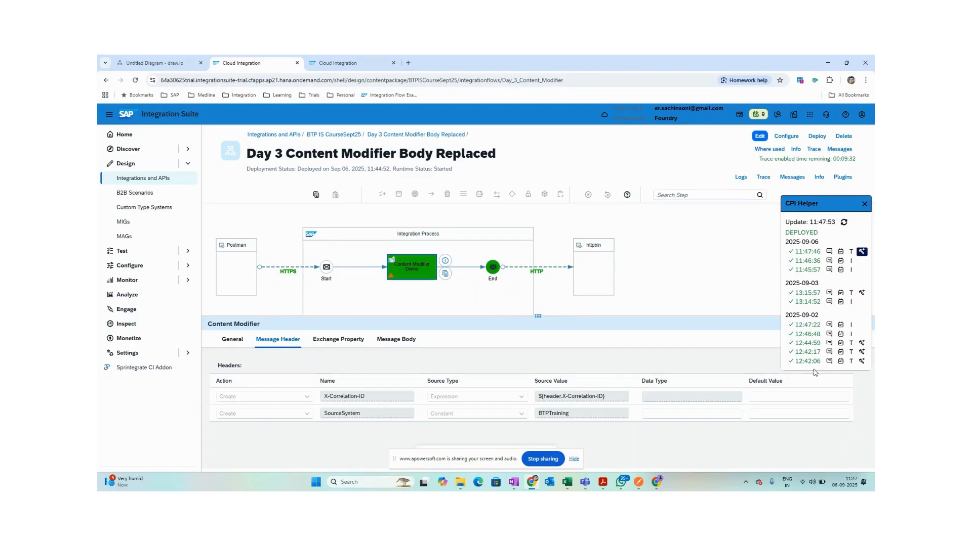
left_click(538, 267)
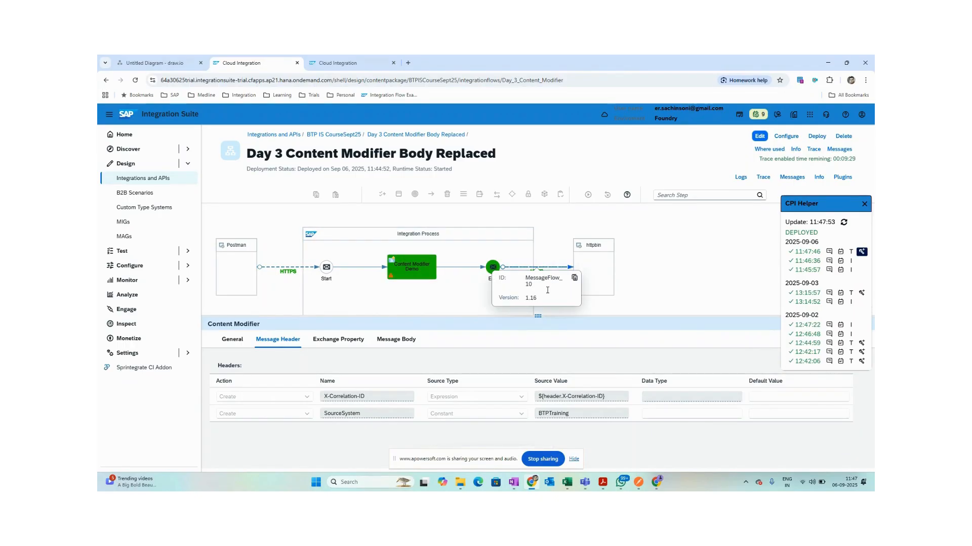
left_click(623, 276)
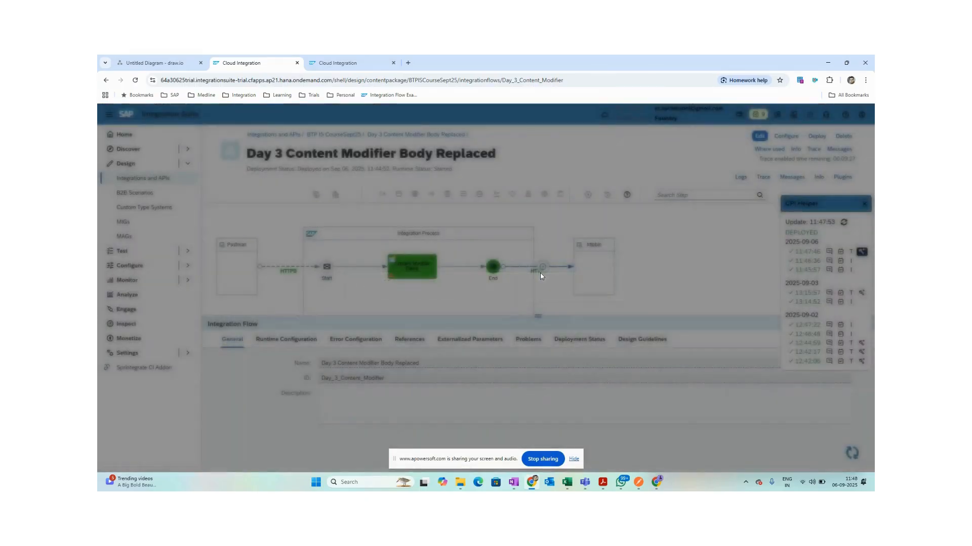
left_click(541, 276)
left_click(559, 295)
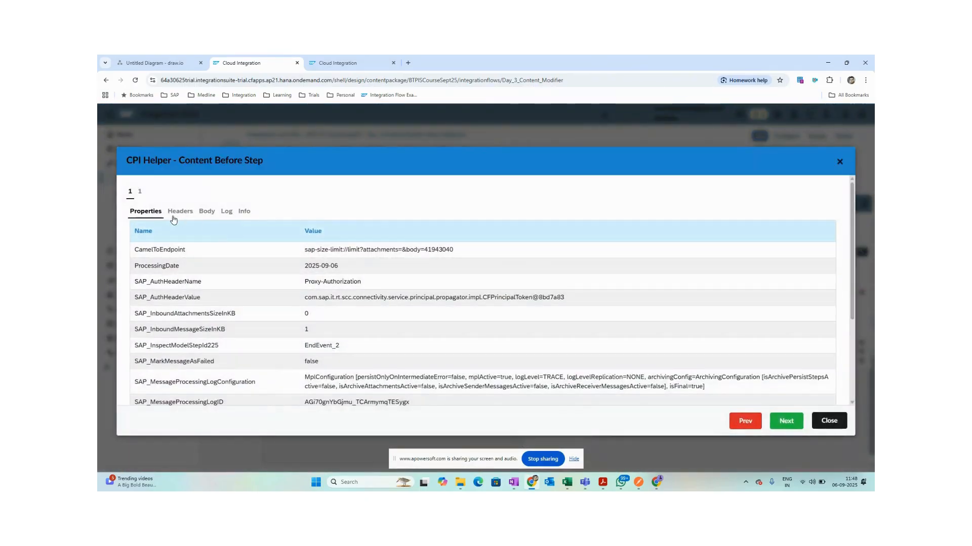
Check the traced ProcessingDate property (2025-09-06) and the SourceSystem header.
left_click(179, 211)
left_click(145, 213)
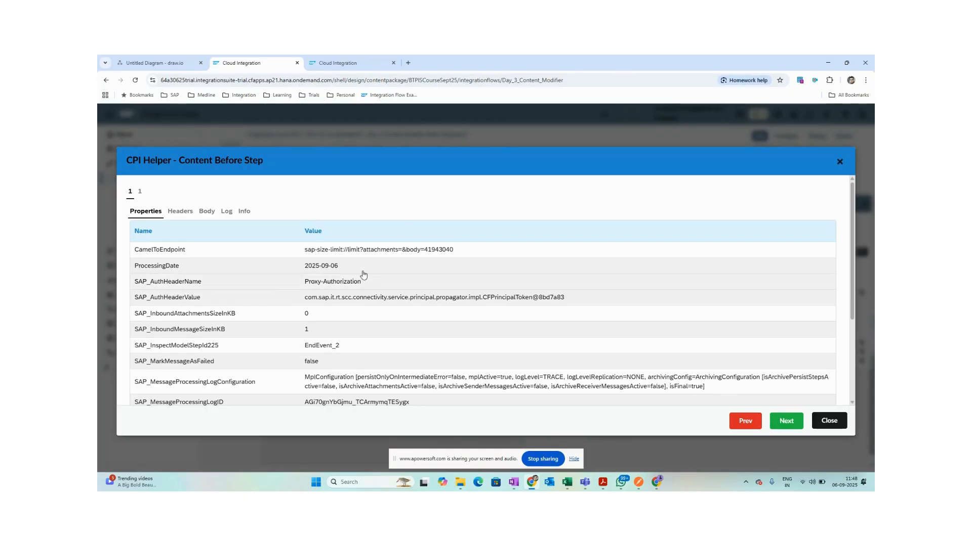
left_click_drag(346, 270, 303, 267)
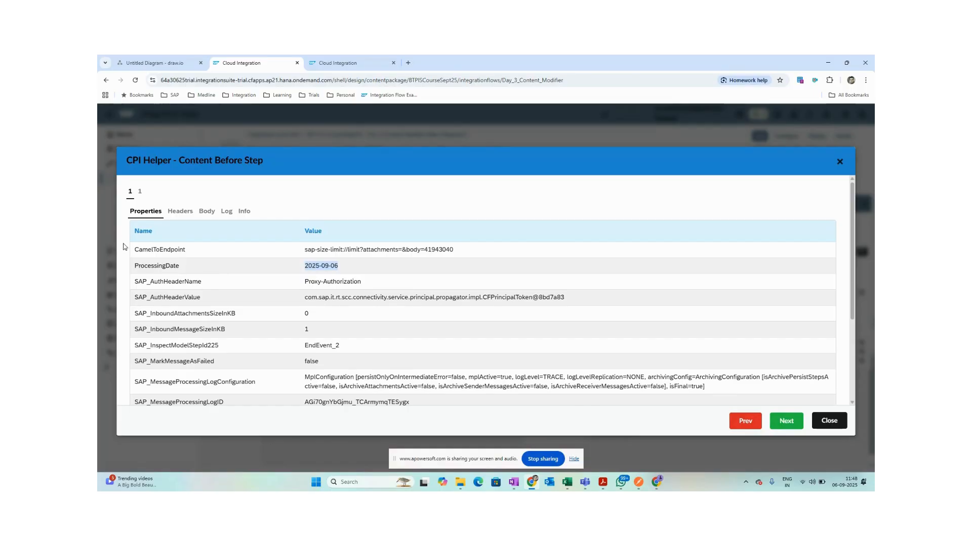
left_click(180, 211)
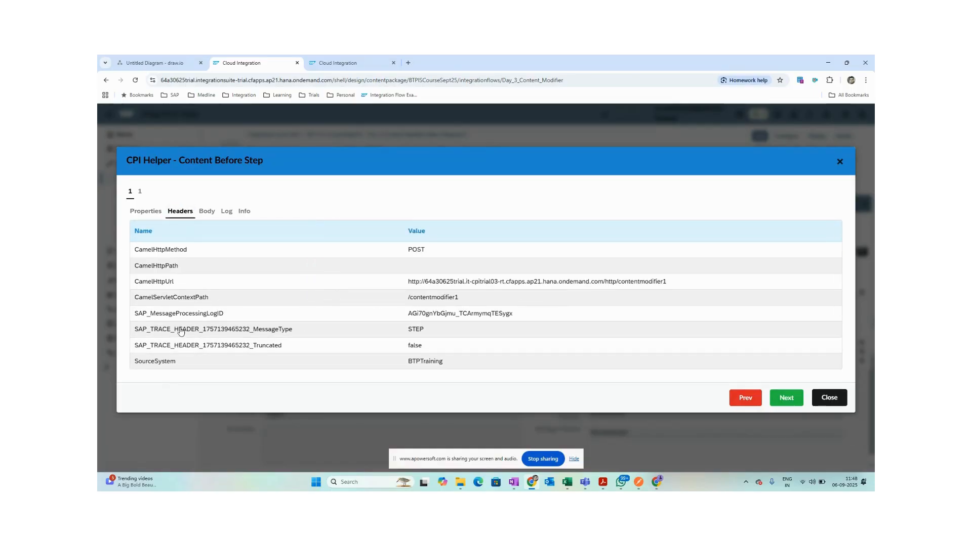
left_click_drag(136, 364, 191, 363)
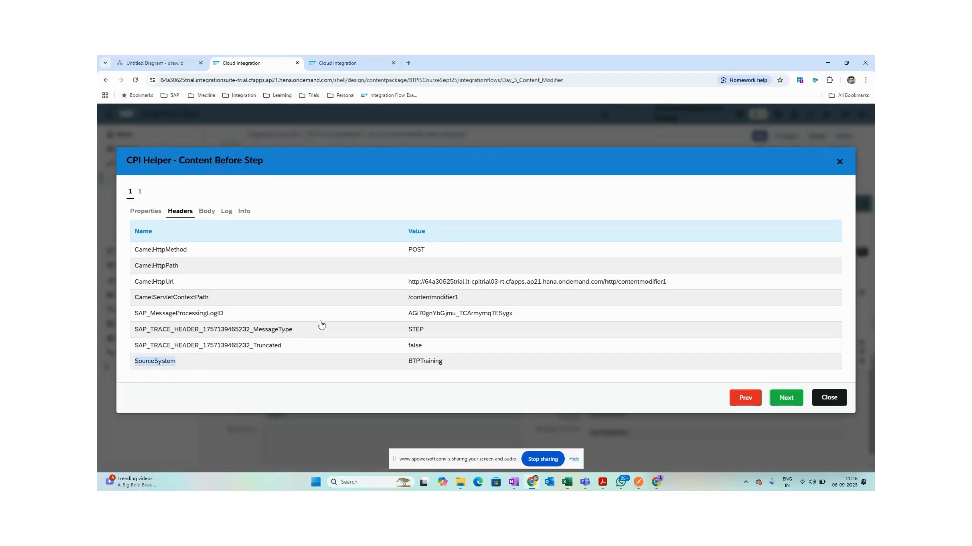
Copy the traced replaced JSON body and close the content view.
left_click(201, 207)
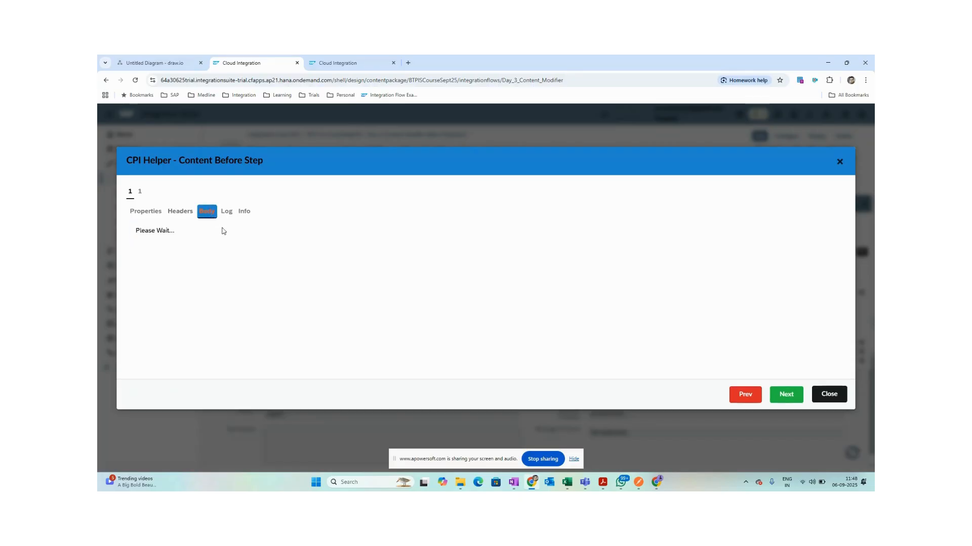
left_click_drag(154, 304, 102, 224)
left_click(164, 245)
left_click(211, 286)
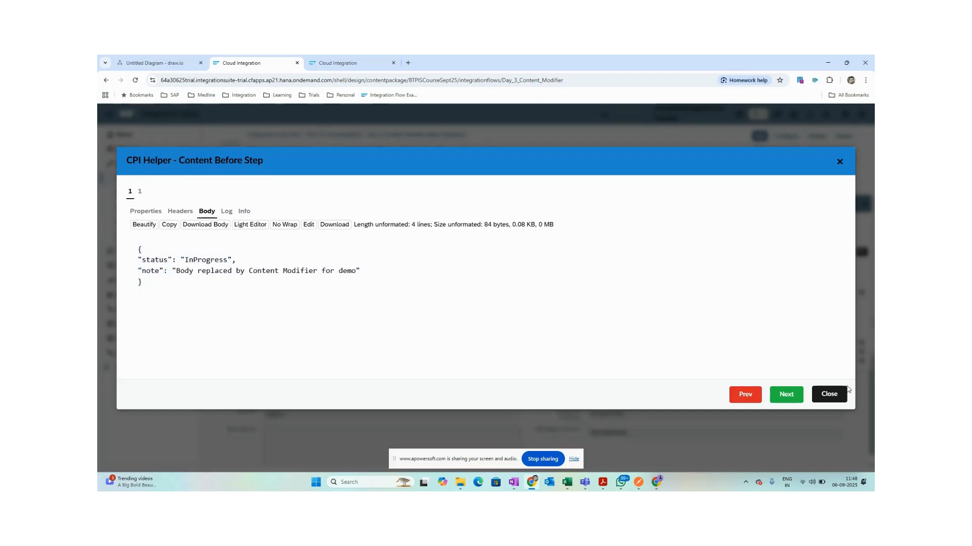
left_click(834, 394)
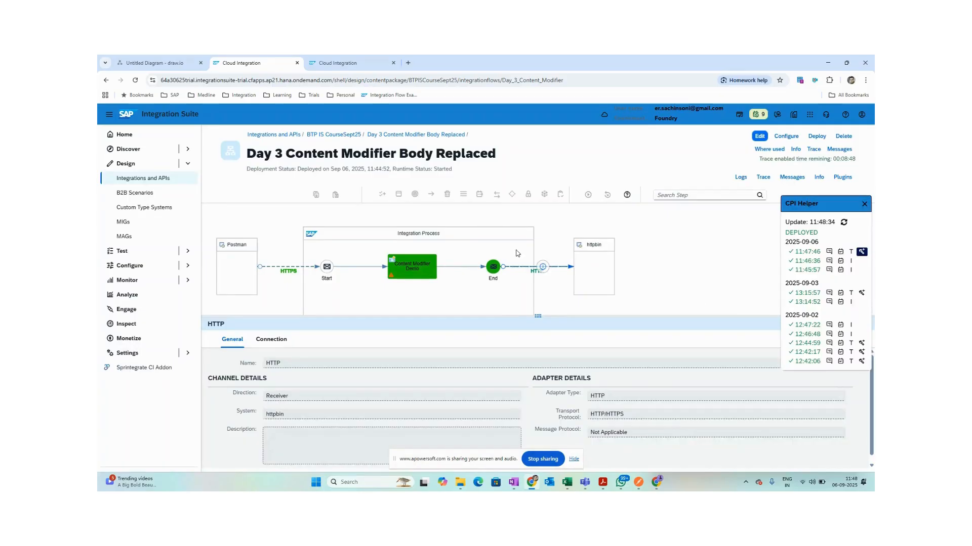
Close the CPI Helper side panel and switch to Postman.
left_click(864, 204)
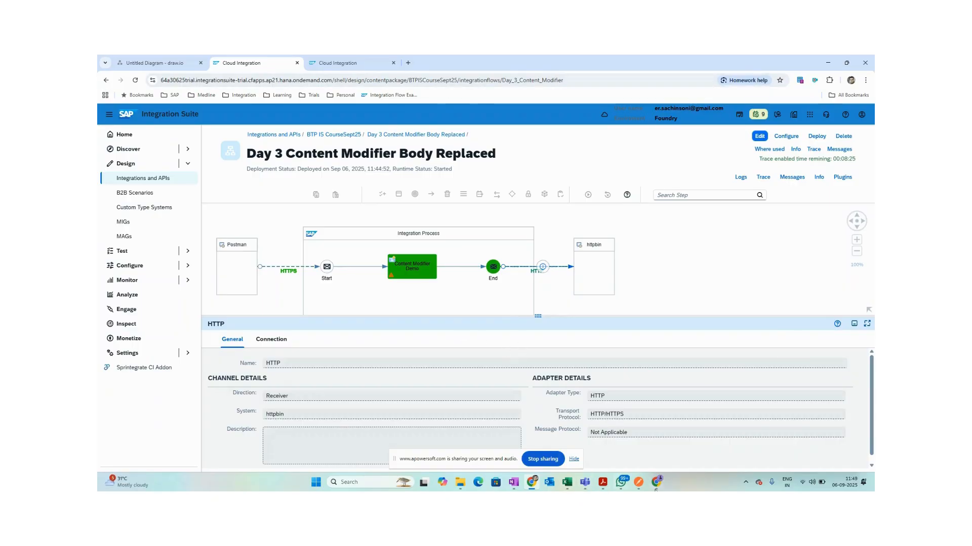
left_click(638, 481)
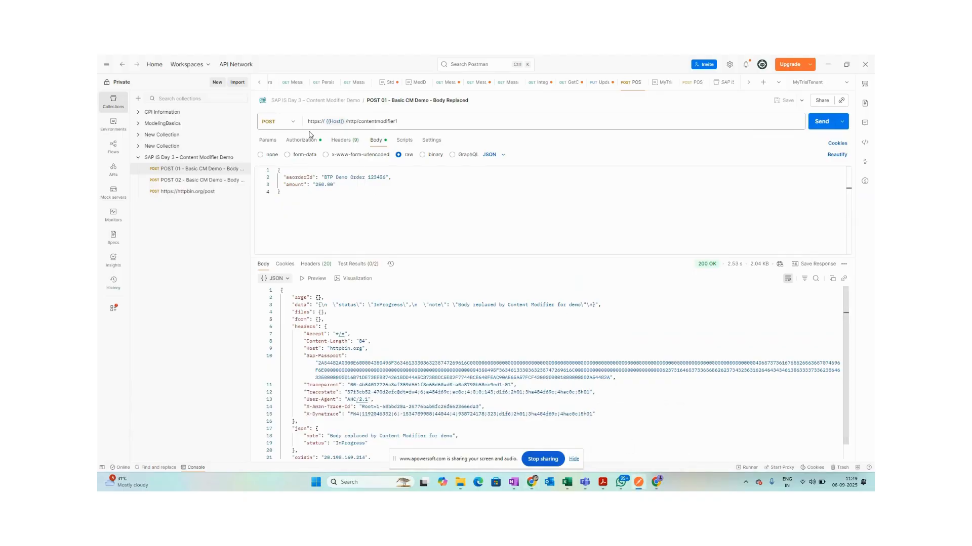
List POST 01's nine headers and unmask the Authorization header's Basic value.
left_click(343, 140)
scroll(390, 211, "up", 3)
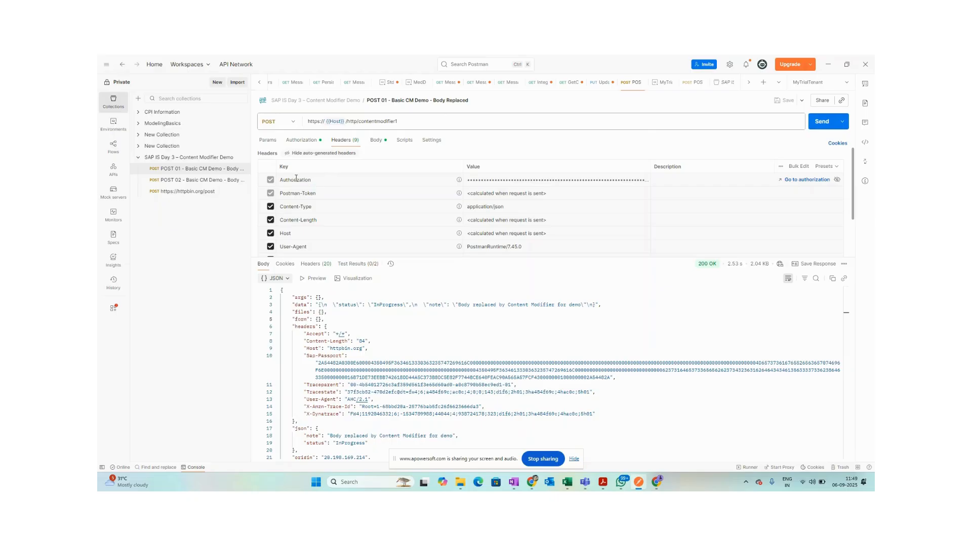
left_click(323, 180)
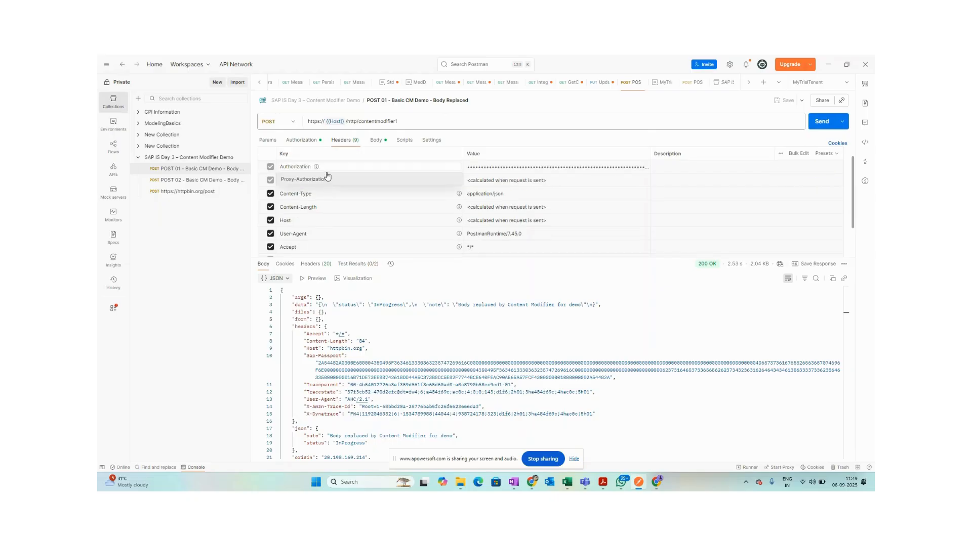
left_click(504, 167)
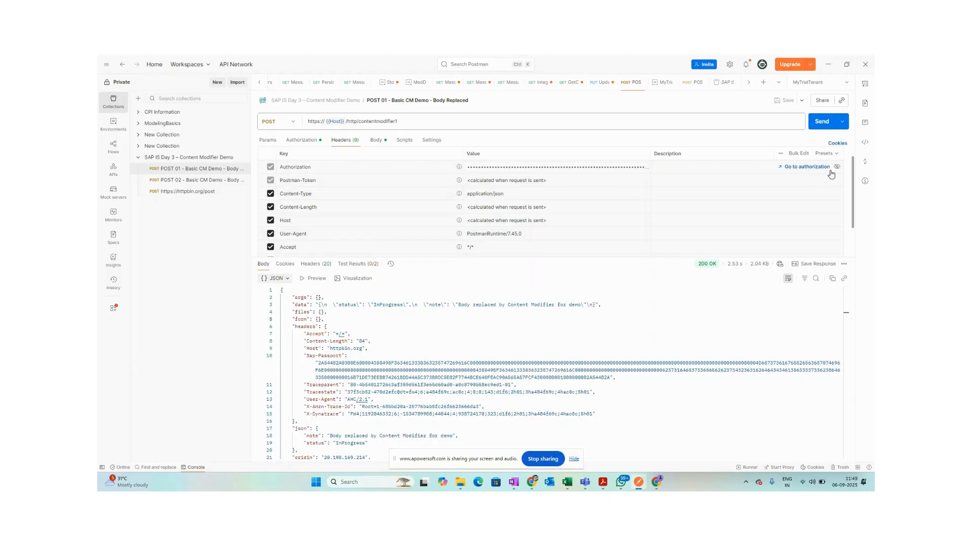
left_click(836, 167)
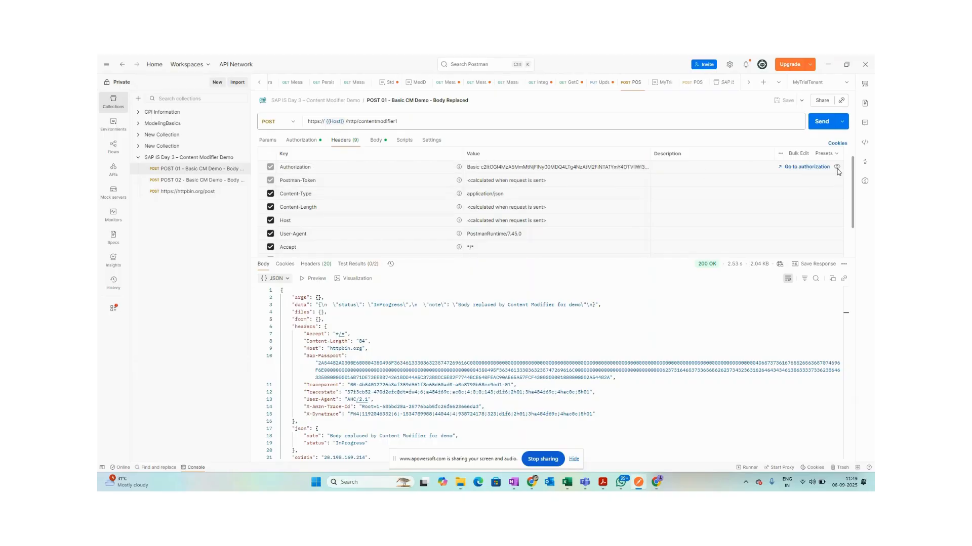
Expand the full Authorization credential, then open CPI Helper's processed messages list.
left_click(480, 167)
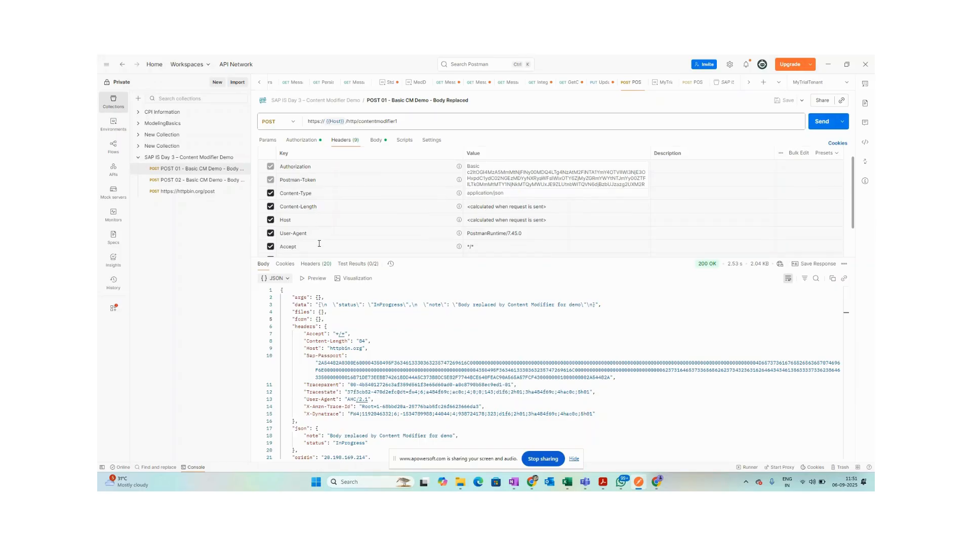
scroll(319, 243, "down", 2)
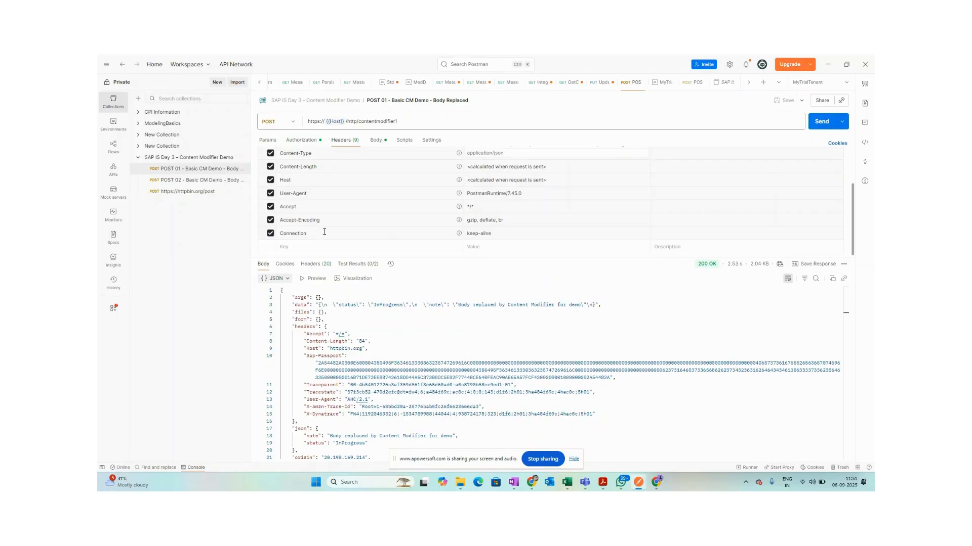
key("alt+Tab")
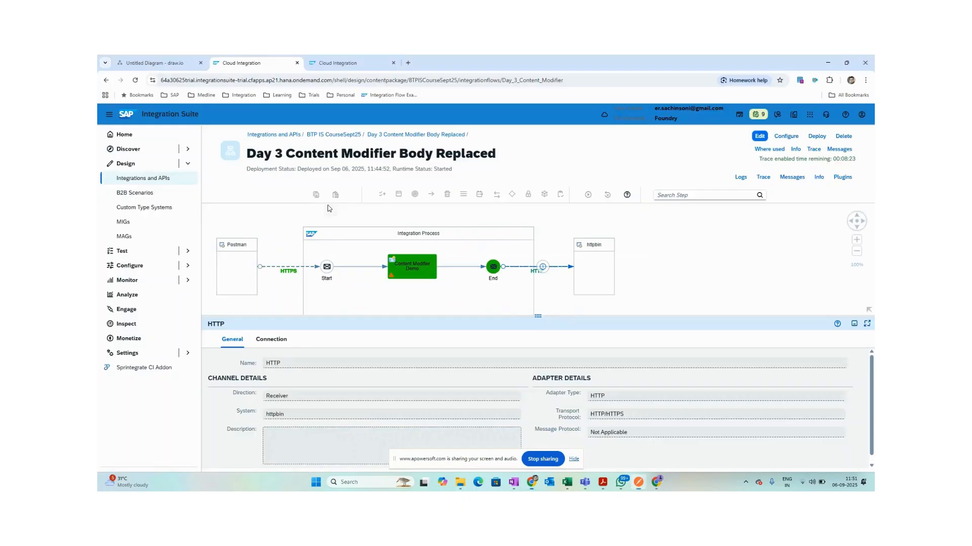
left_click(792, 176)
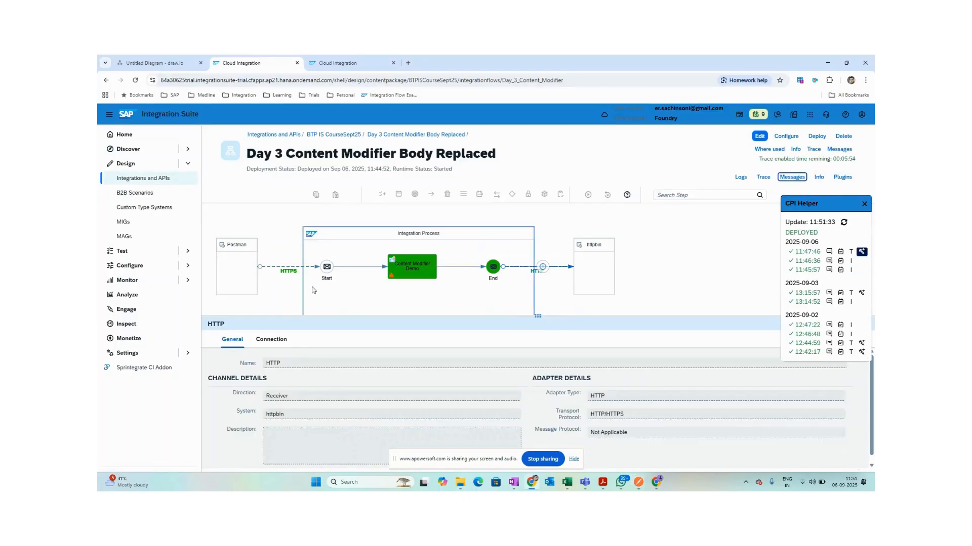
left_click(285, 273)
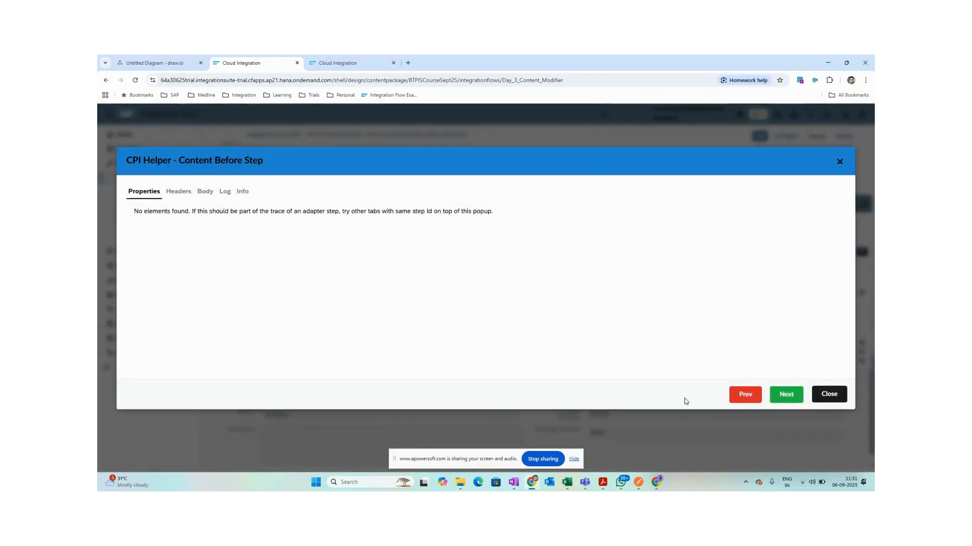
left_click(829, 394)
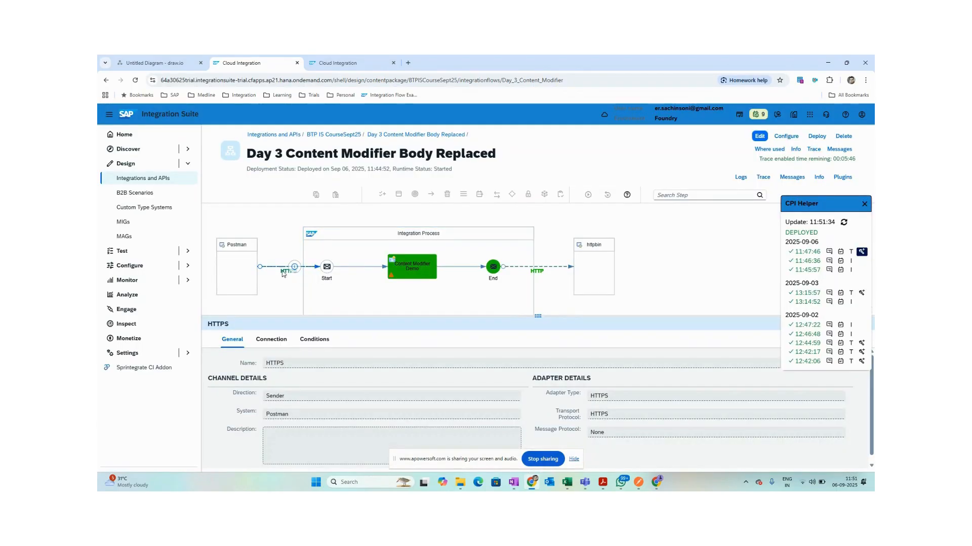
left_click(407, 277)
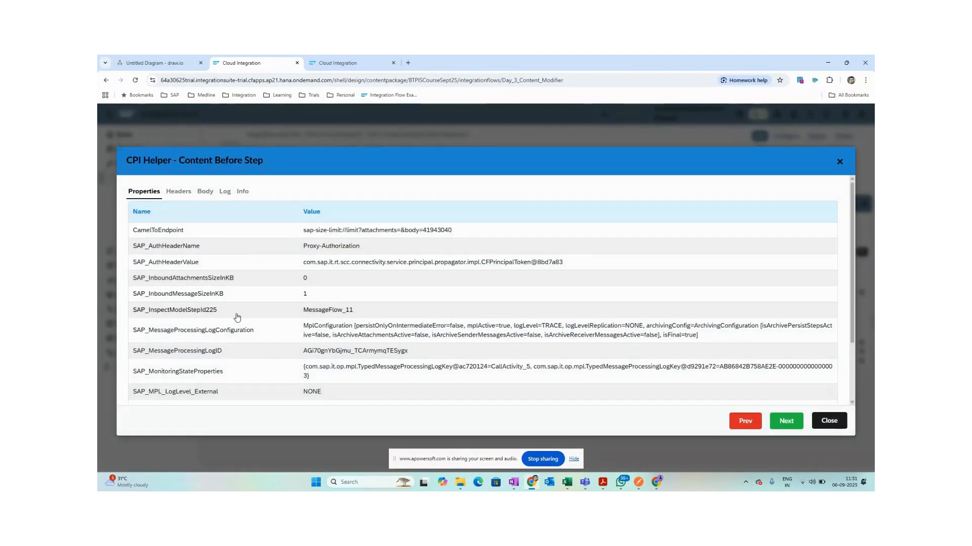
scroll(254, 351, "down", 2)
scroll(254, 281, "up", 2)
left_click(184, 199)
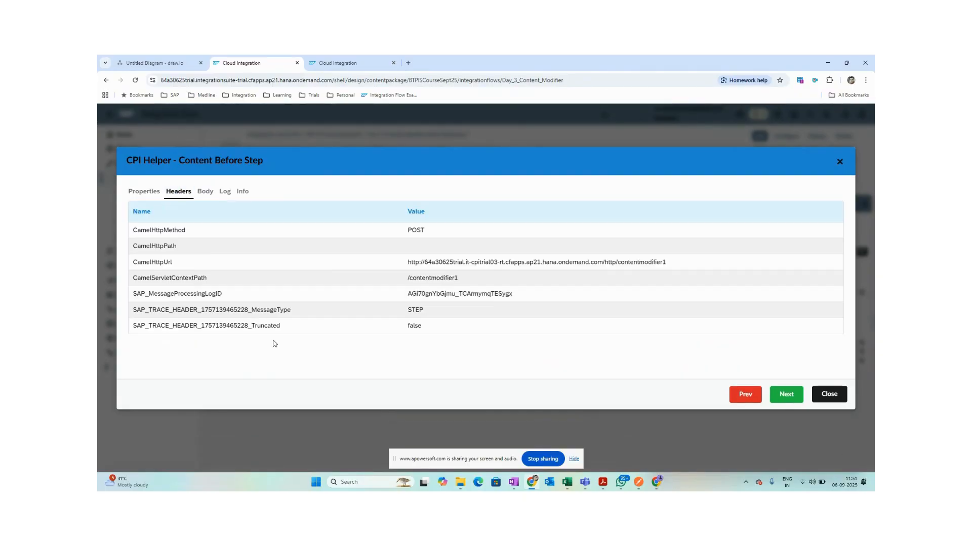
key("alt+Tab")
key("alt+Tab")
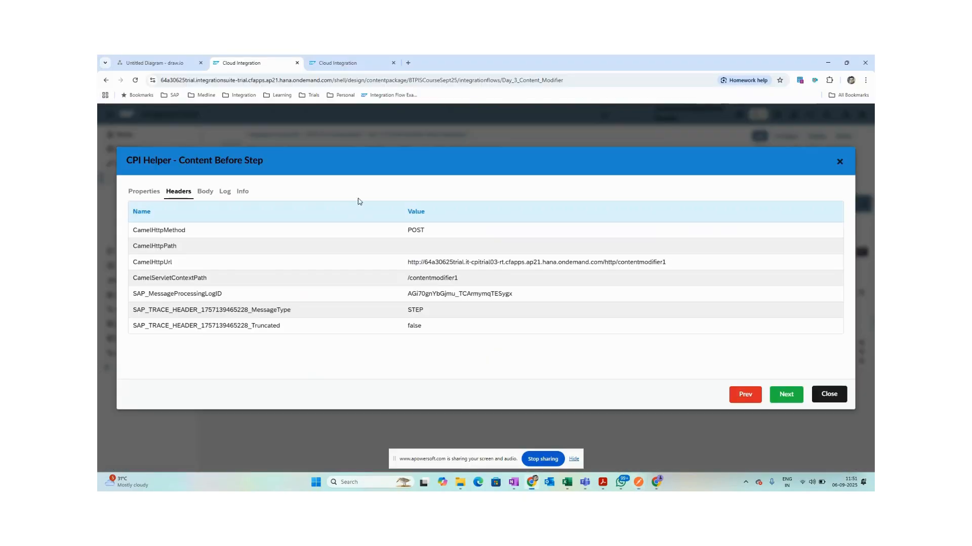
key("alt+Tab")
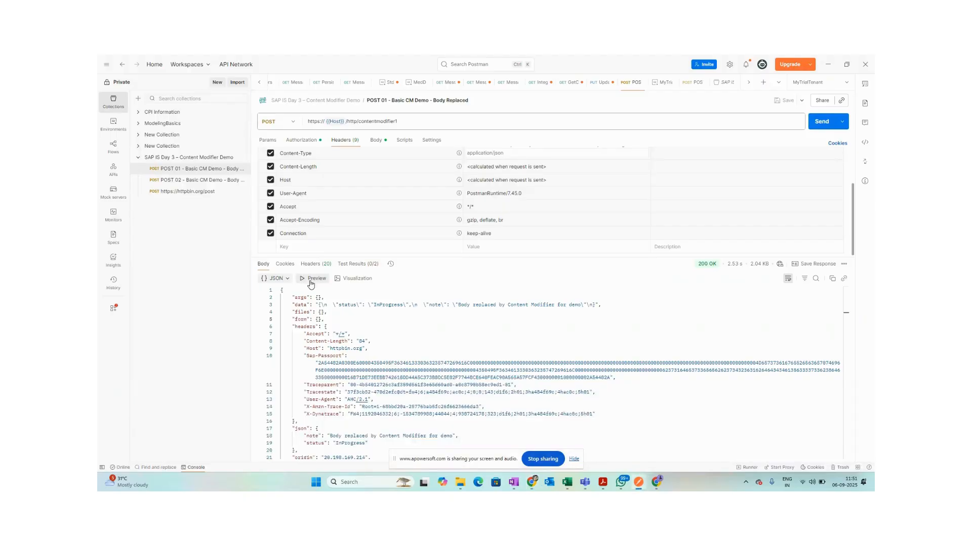
key("alt+Tab")
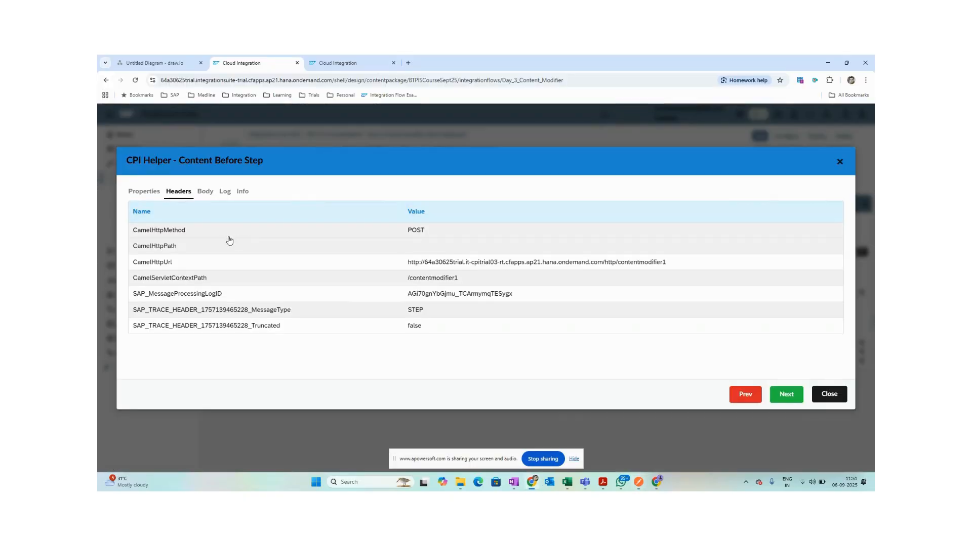
key("alt+Tab")
scroll(429, 217, "down", 2)
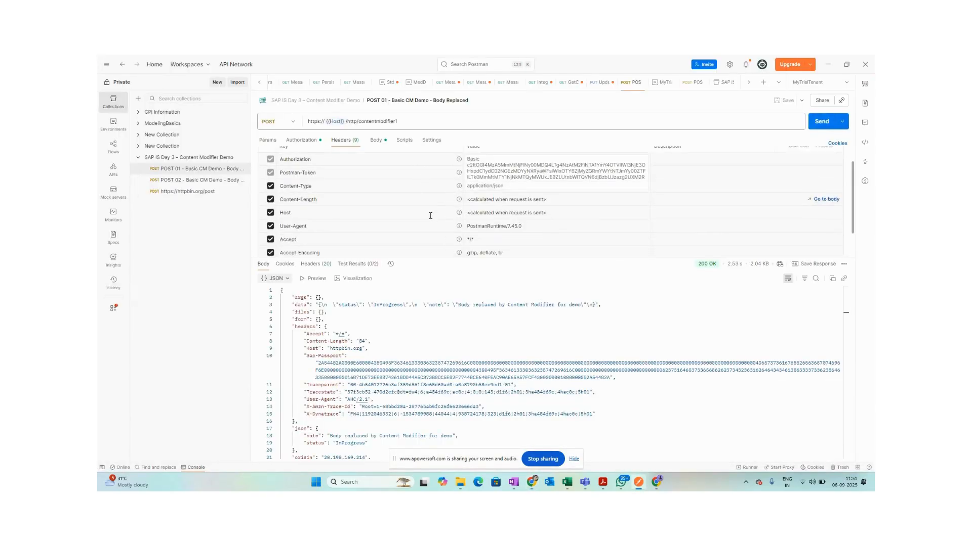
key("alt+Tab")
key("alt+Tab")
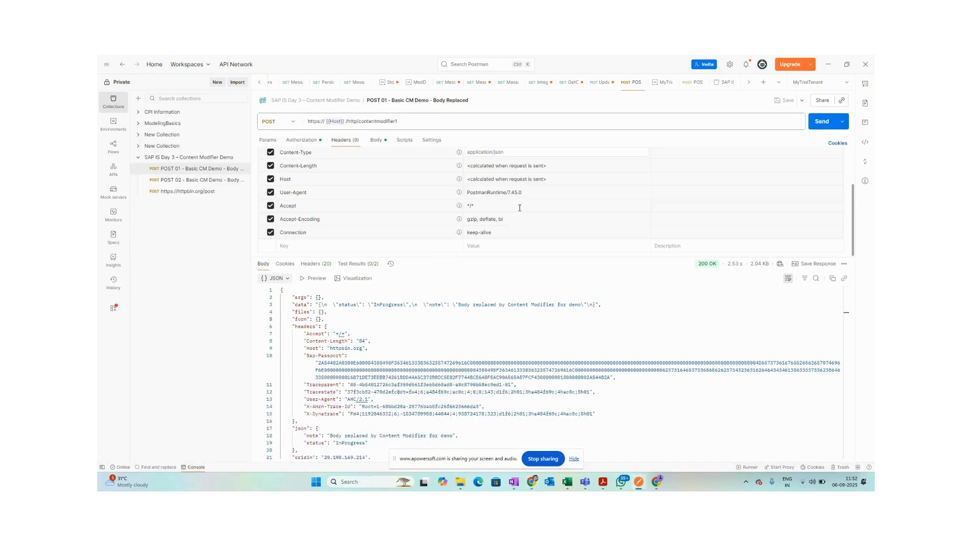
key("alt+Tab")
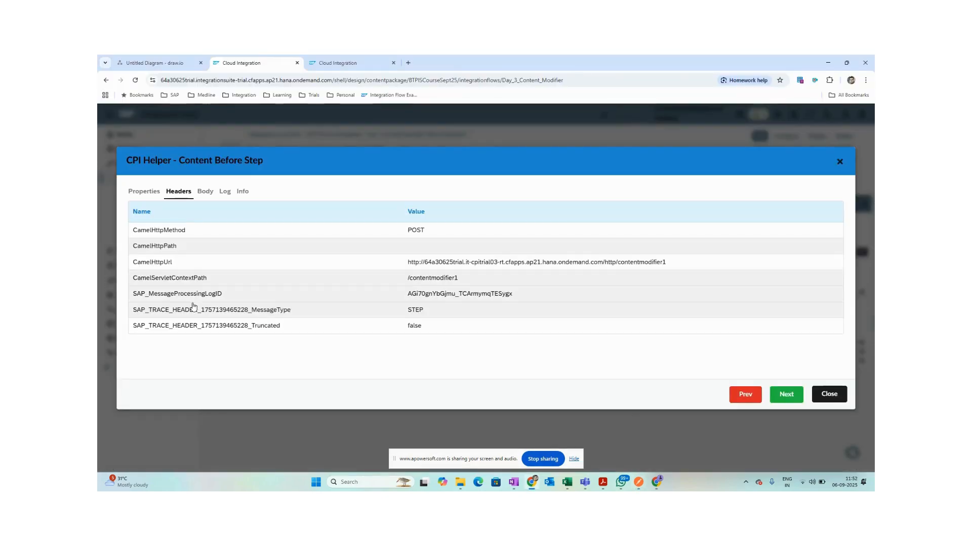
left_click(829, 395)
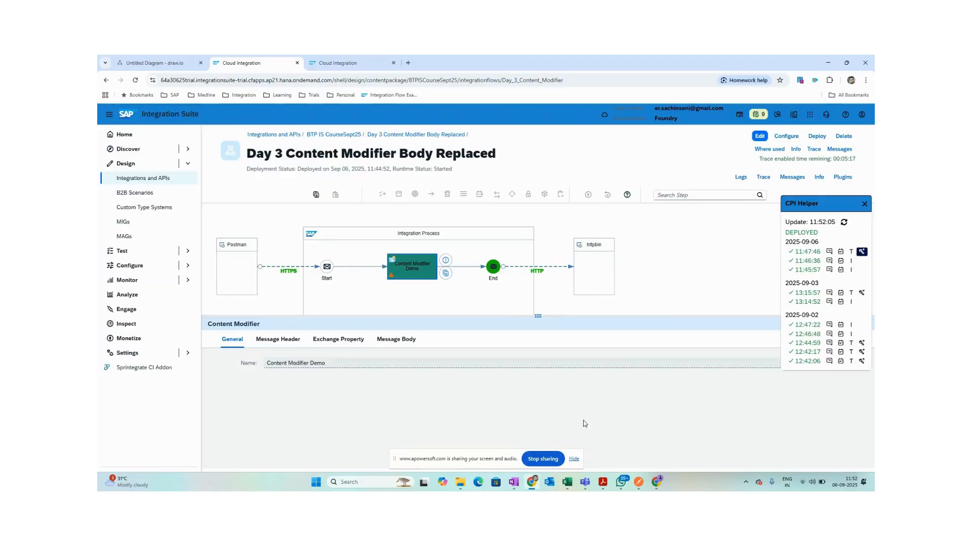
Open the deployed Body Replaced artifact in monitoring and list its three completed messages.
left_click(699, 309)
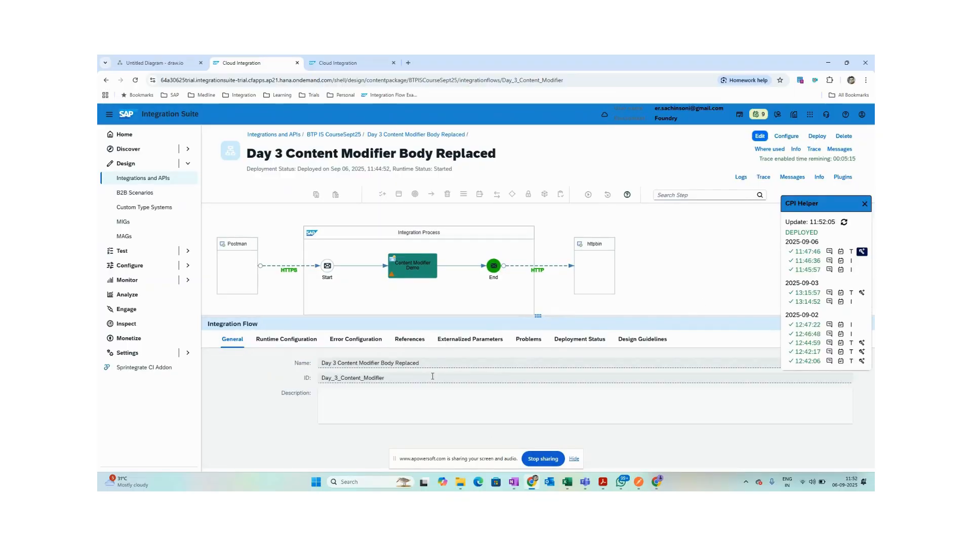
left_click(597, 343)
left_click(433, 359)
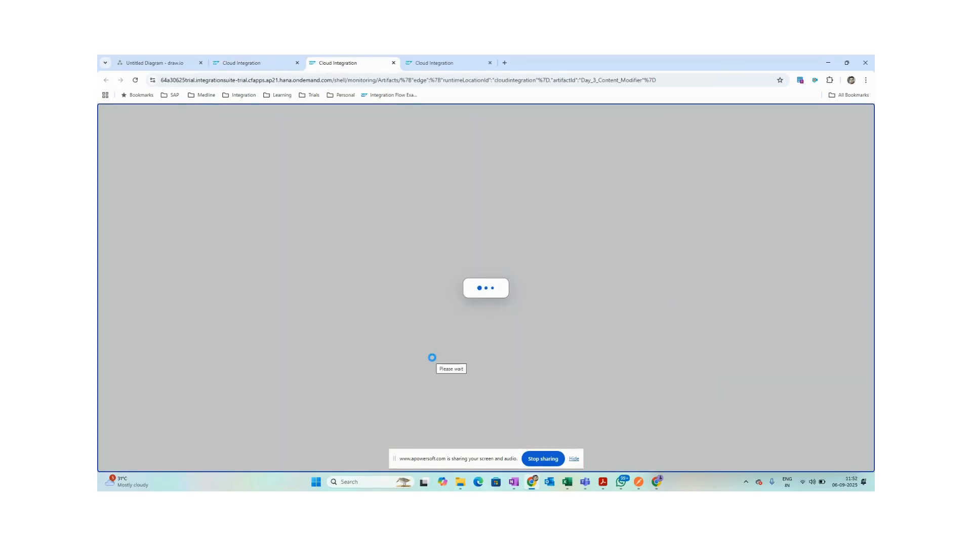
key("alt+Tab")
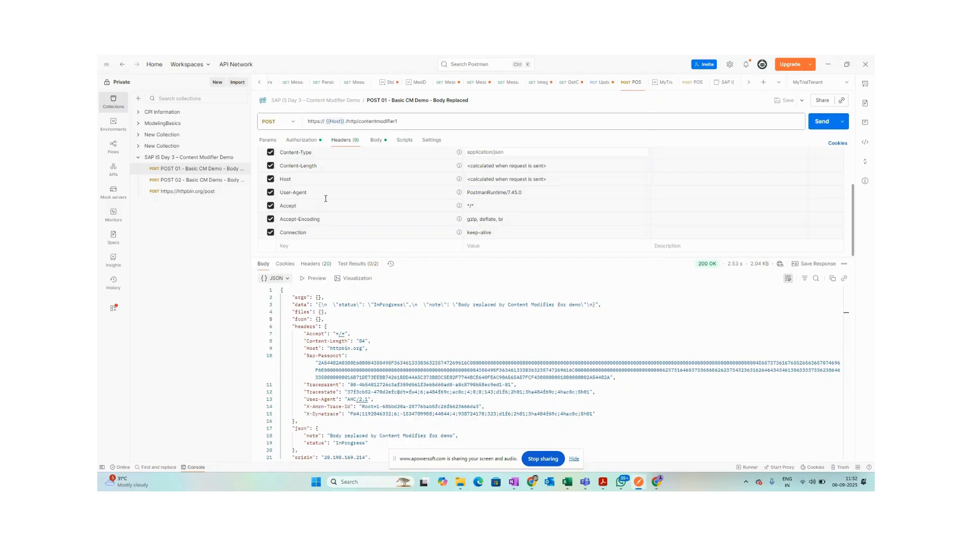
scroll(325, 199, "up", 2)
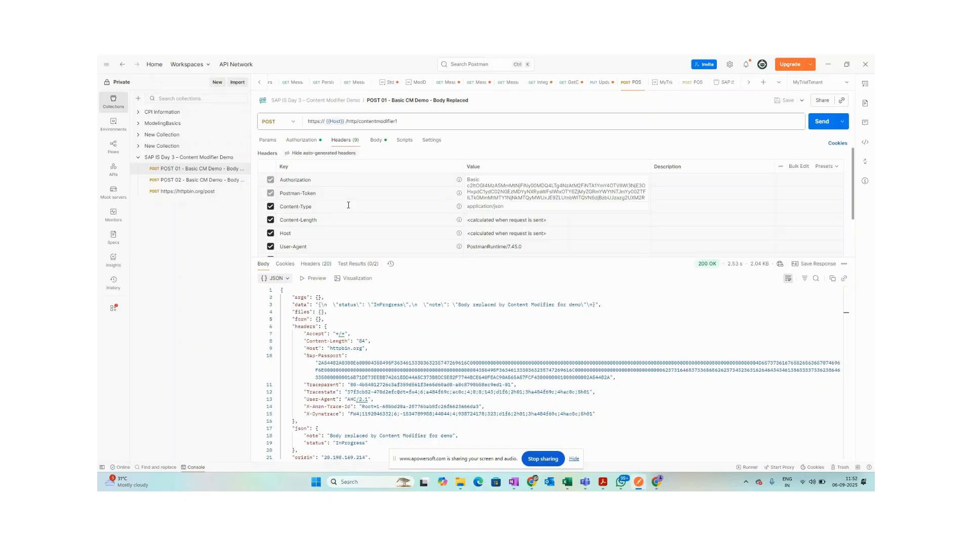
key("alt+Tab")
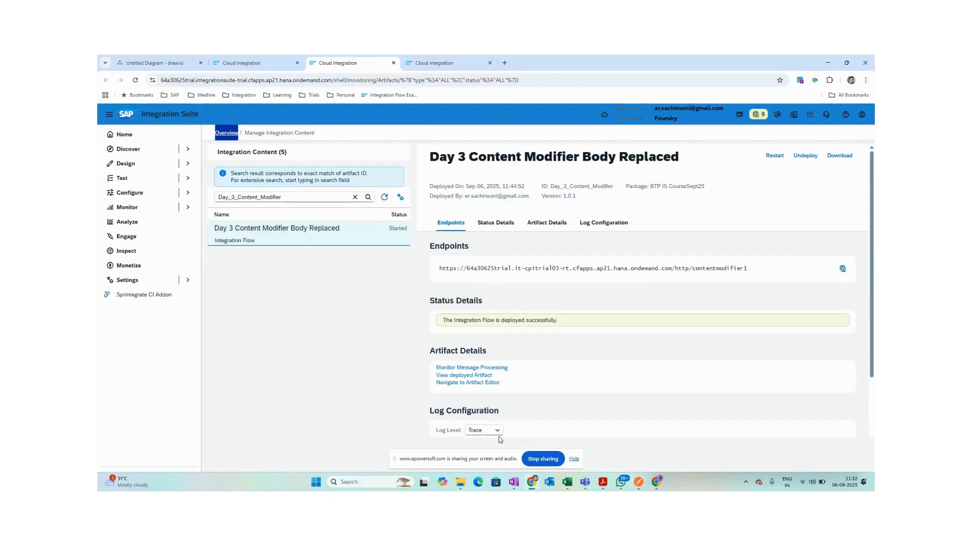
left_click(471, 368)
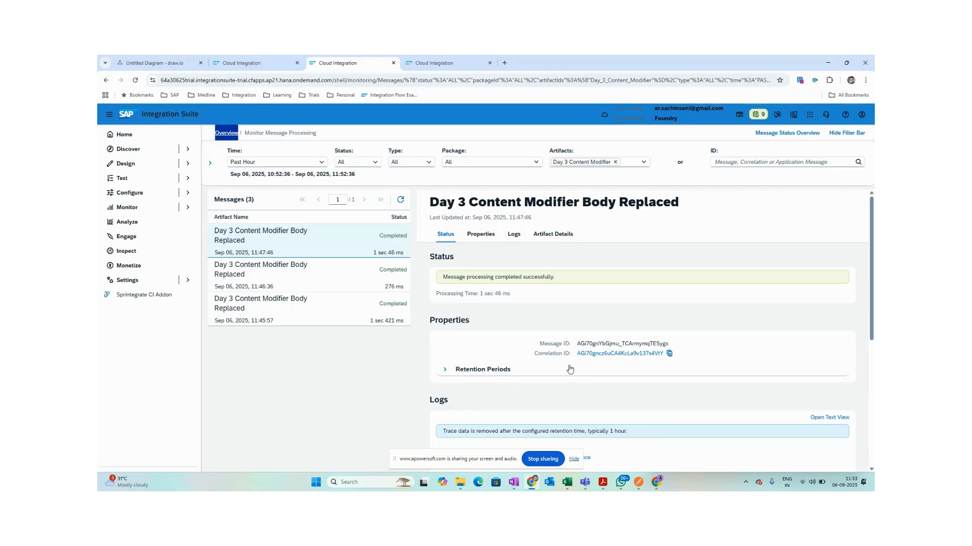
Open the latest run's final HTTPS step content and review headers like SourceSystem BTPTraining.
scroll(664, 337, "down", 5)
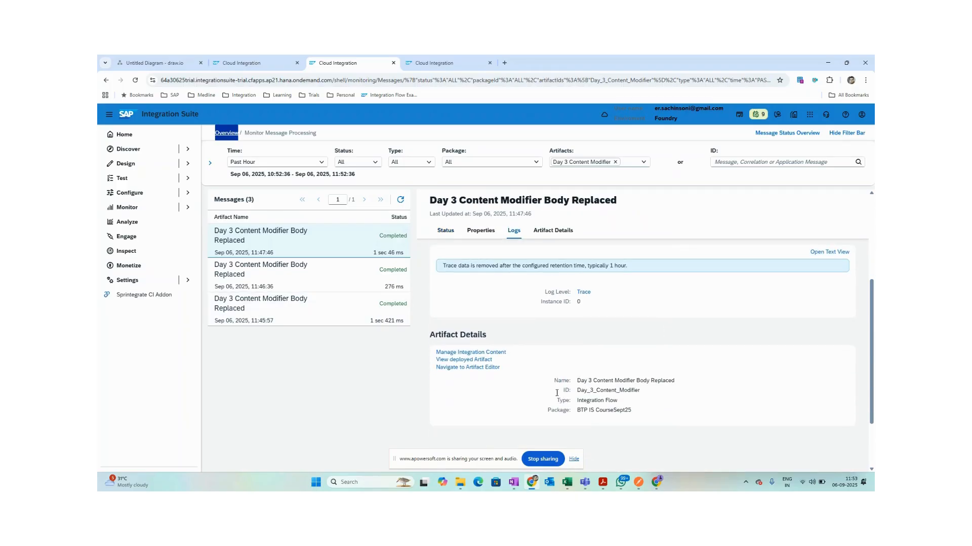
left_click(583, 292)
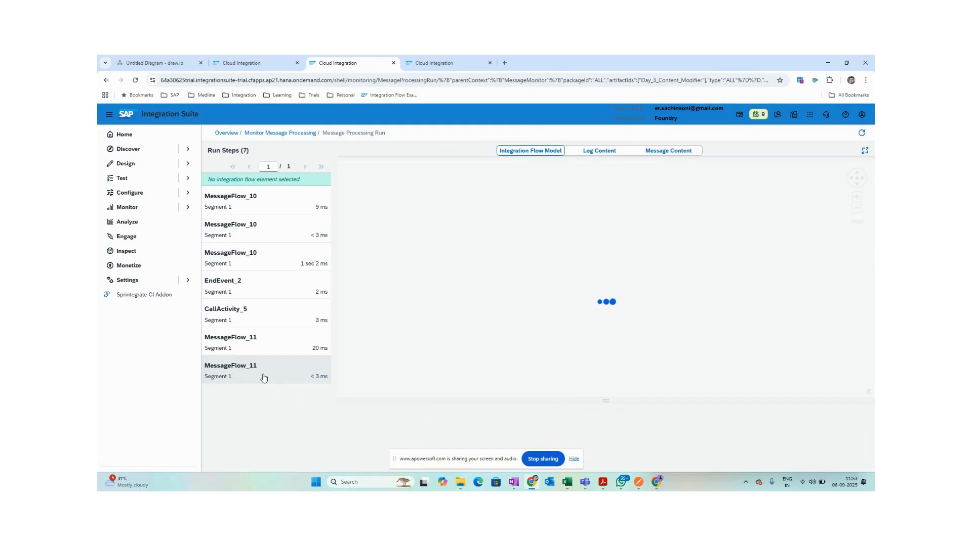
left_click(263, 378)
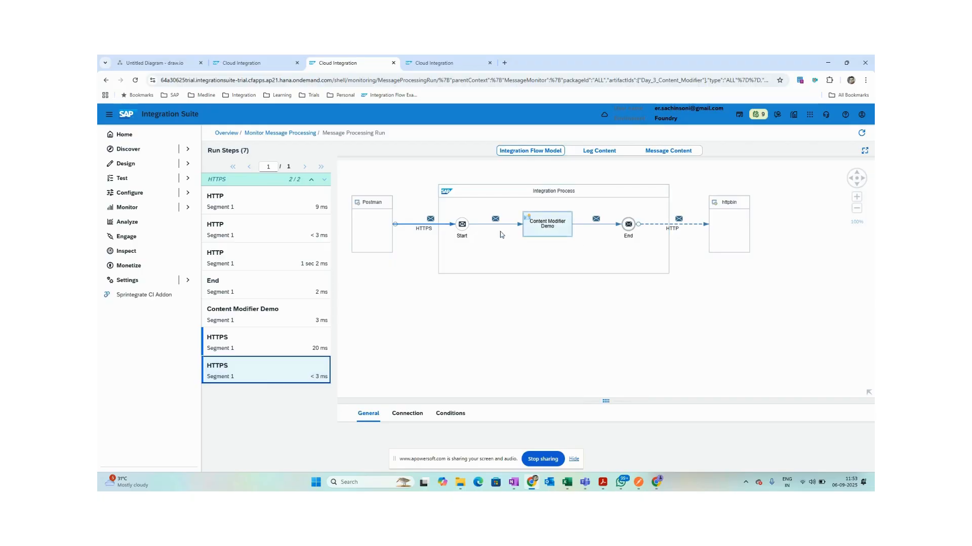
left_click(667, 150)
left_click(277, 375)
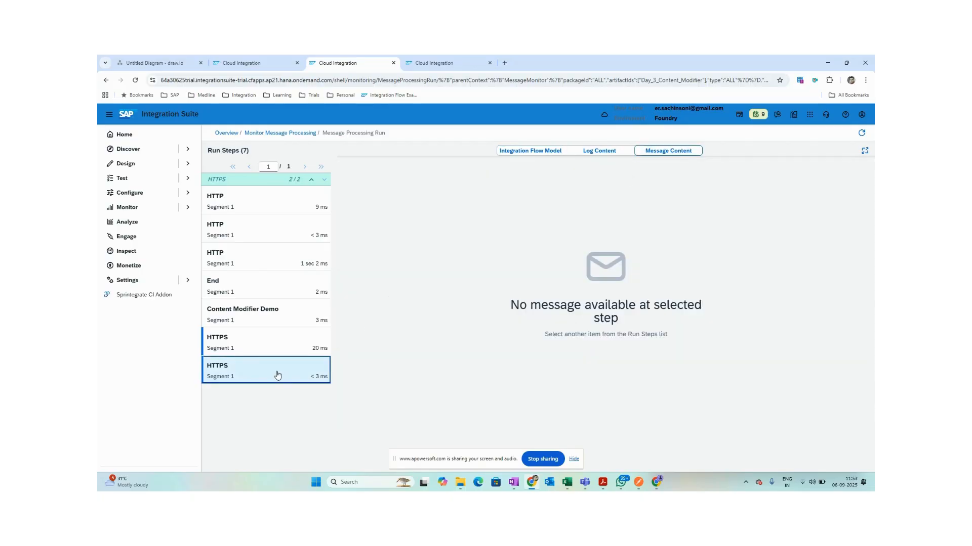
left_click(269, 347)
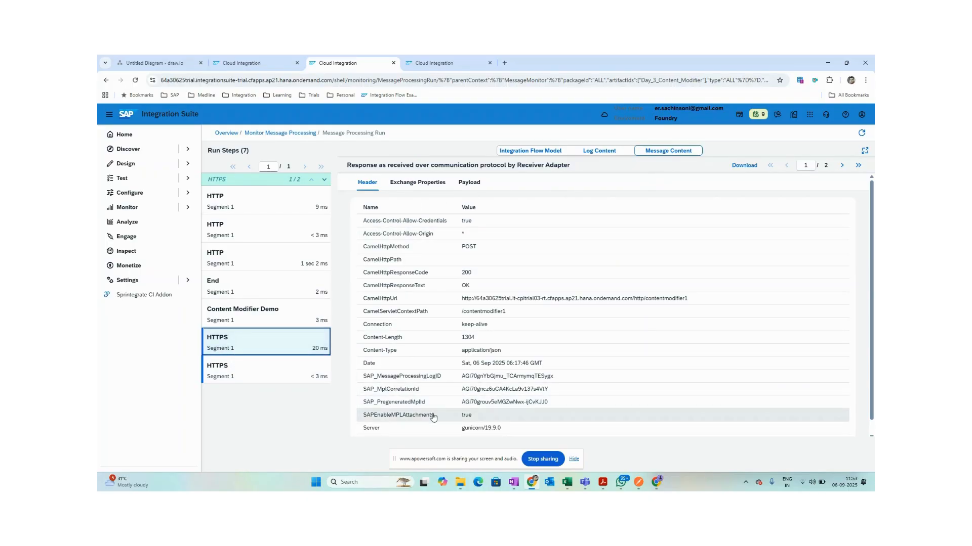
scroll(396, 413, "down", 1)
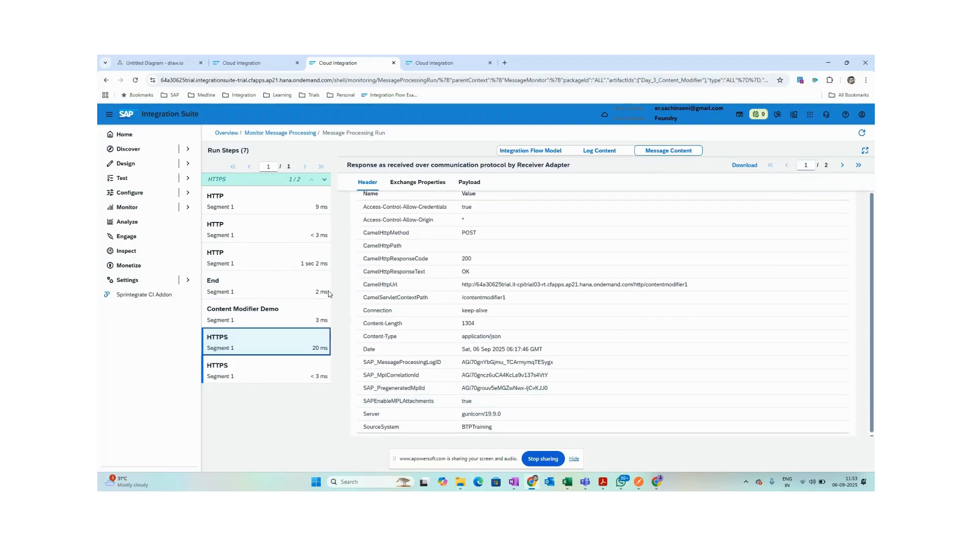
key("alt+Tab")
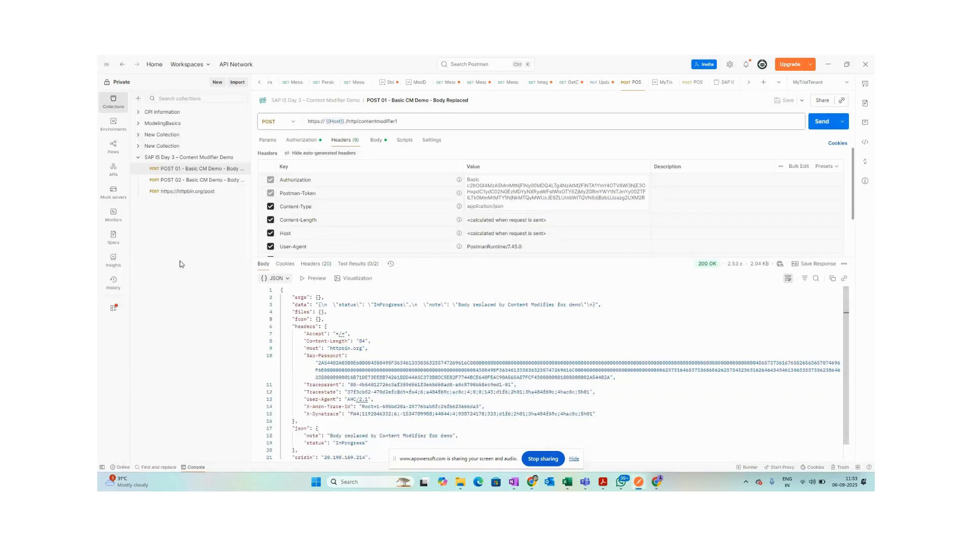
Send POST 02 Body Retained and confirm the 200 OK response echoes orderId and amount.
left_click(192, 181)
left_click(369, 209)
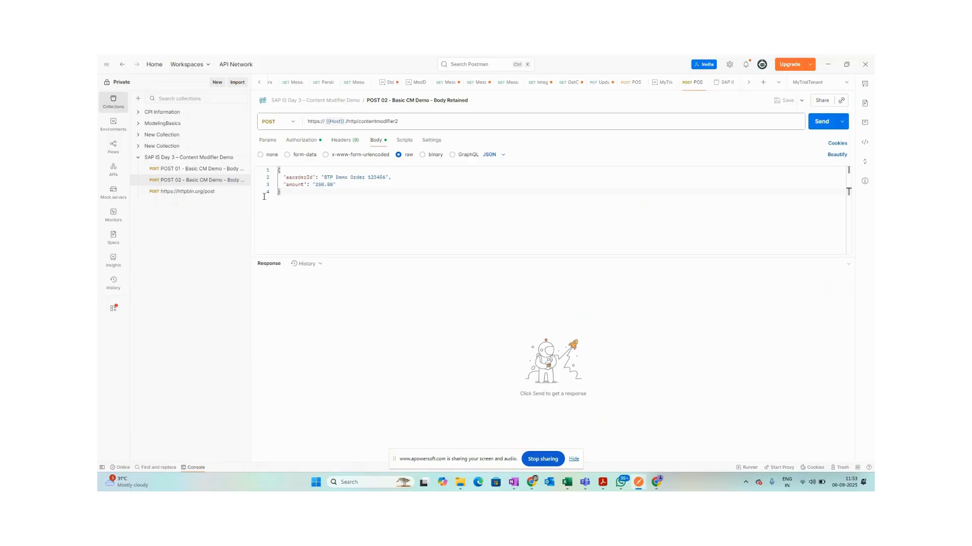
left_click(820, 122)
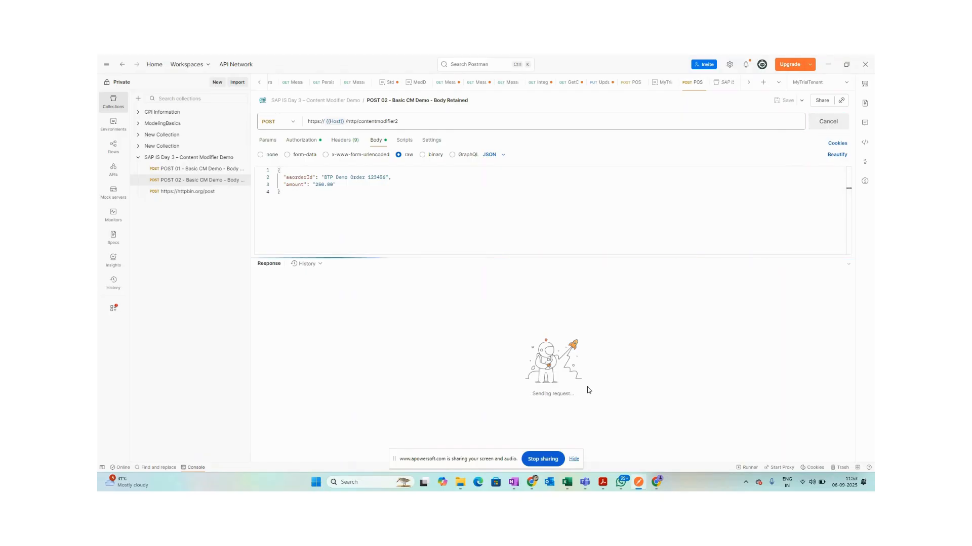
scroll(475, 415, "down", 2)
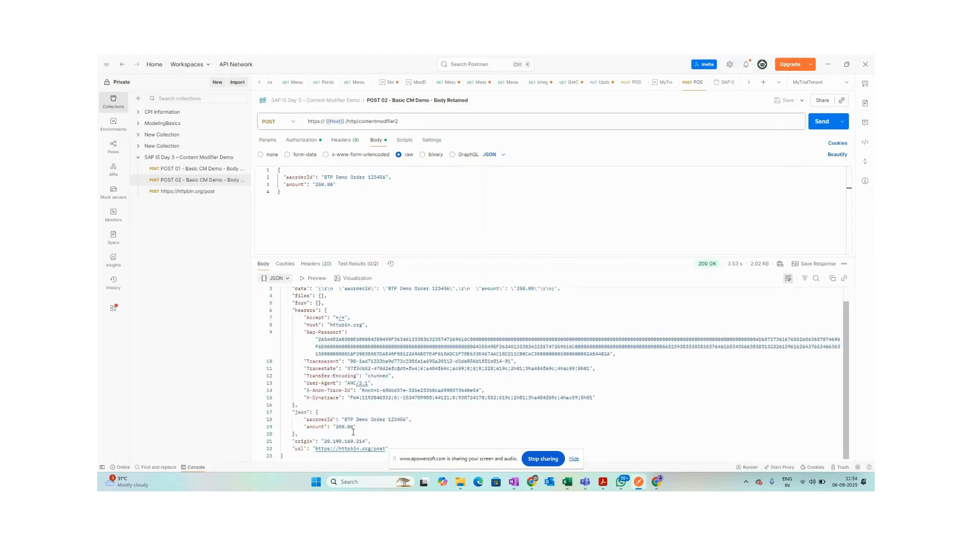
left_click_drag(373, 431, 266, 422)
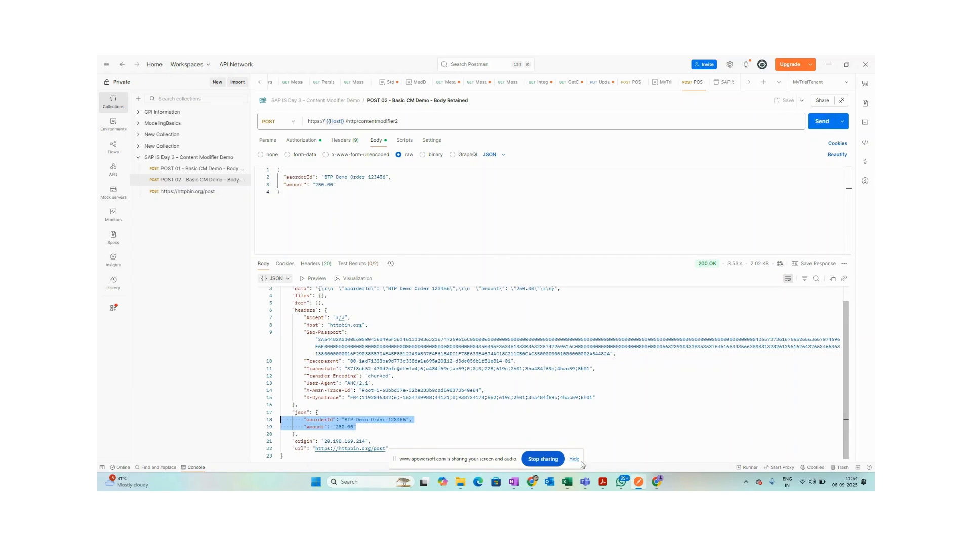
mouse_move(531, 482)
left_click(531, 445)
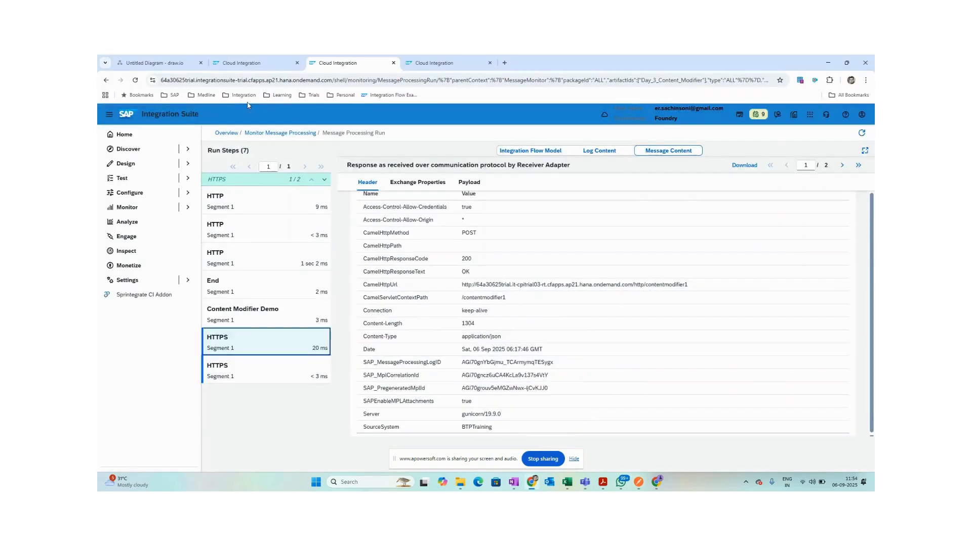
left_click(243, 64)
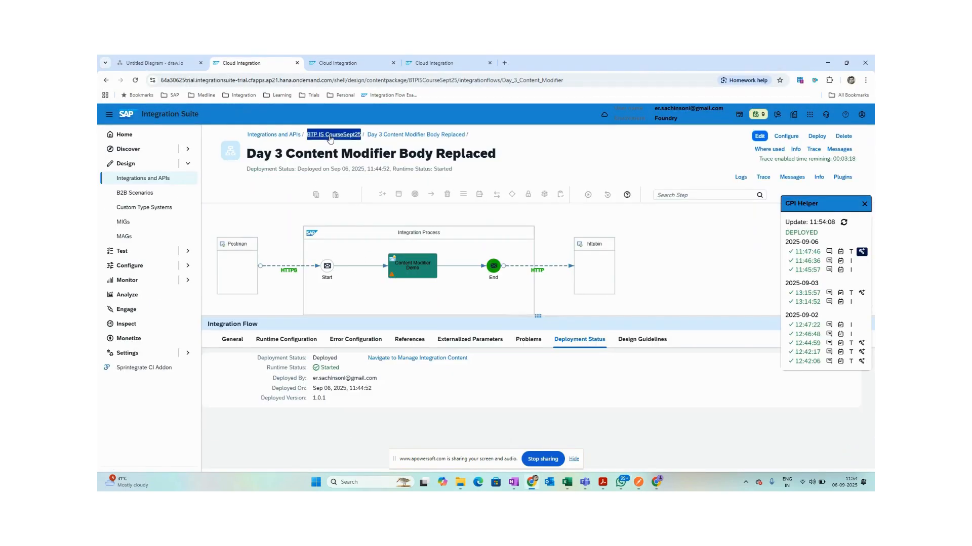
Open the Day 3 Content Modifier_Original Body retained flow and view its Content Modifier's message body.
left_click(330, 135)
left_click(305, 297)
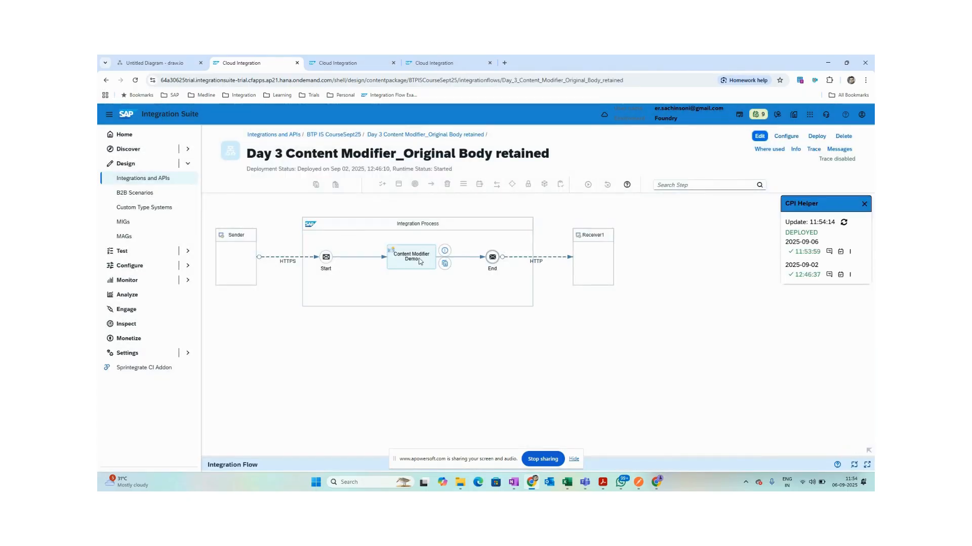
left_click(419, 262)
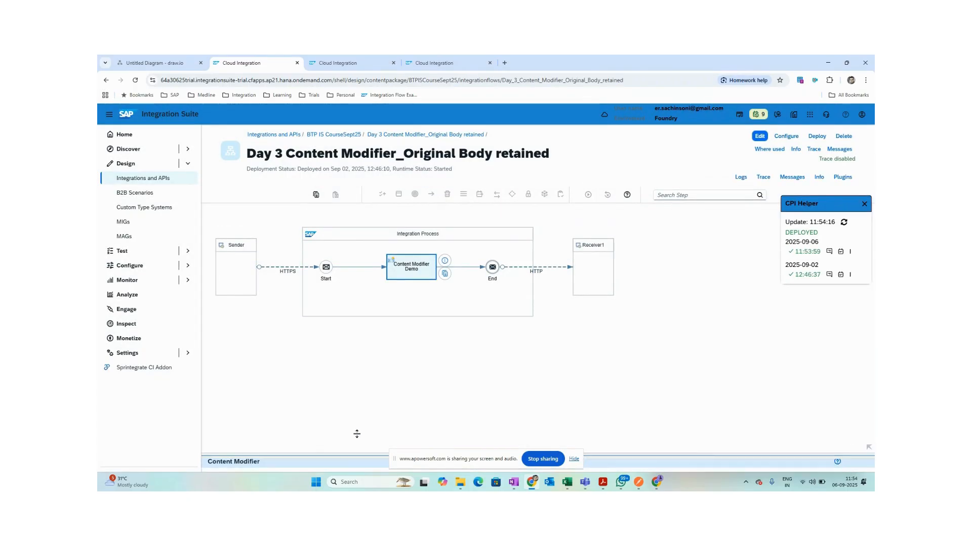
left_click_drag(353, 451, 353, 349)
left_click(396, 371)
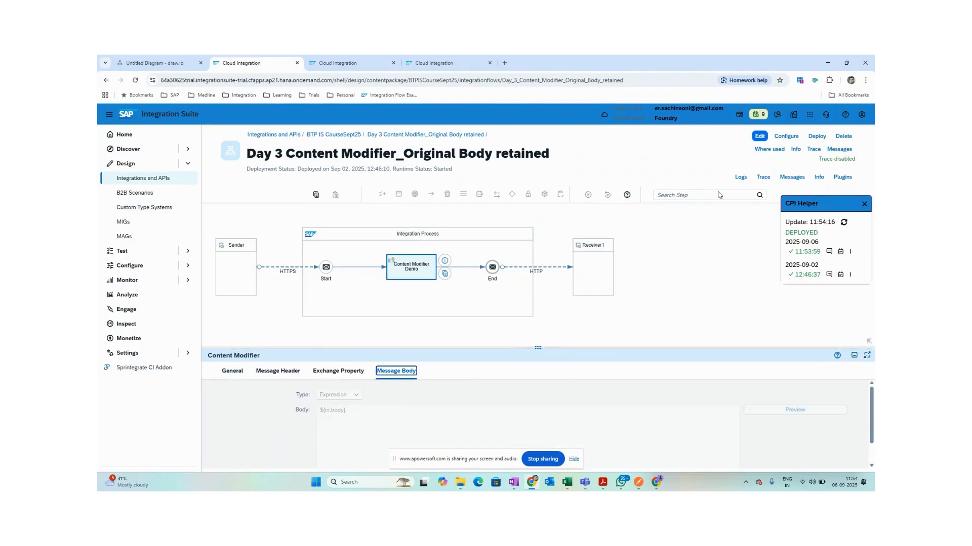
In edit mode, check the body is ${in.body}, review the headers, then return to the package.
left_click(759, 136)
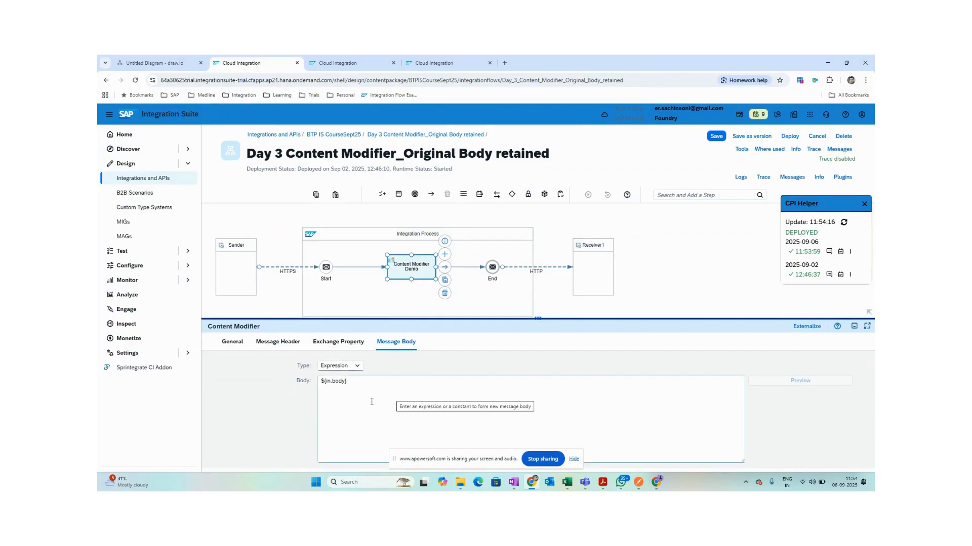
left_click(362, 383)
left_click_drag(362, 383, 263, 379)
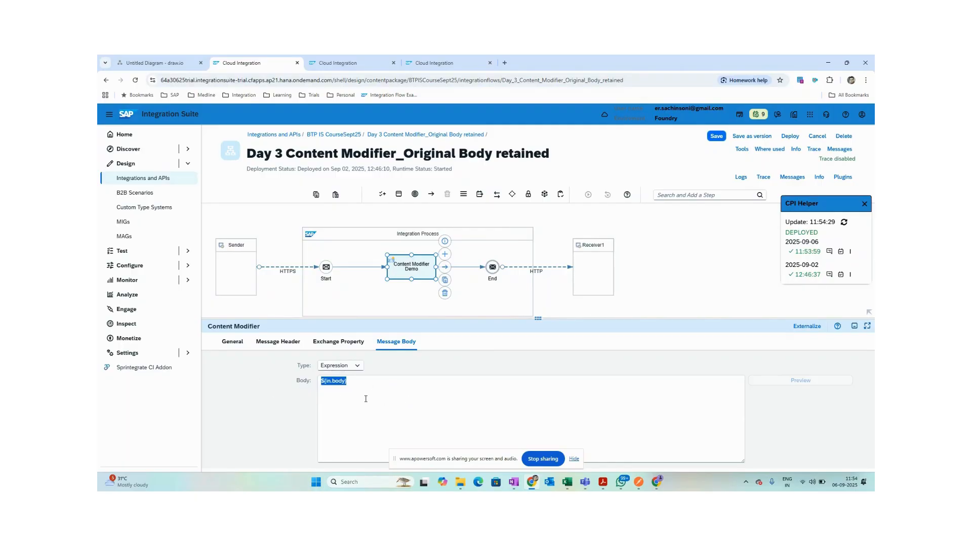
left_click(269, 342)
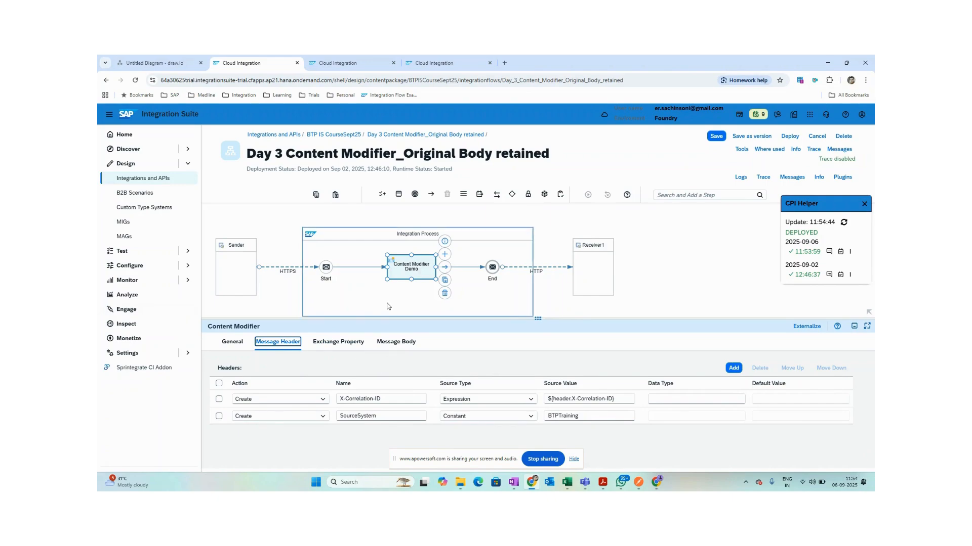
left_click(611, 223)
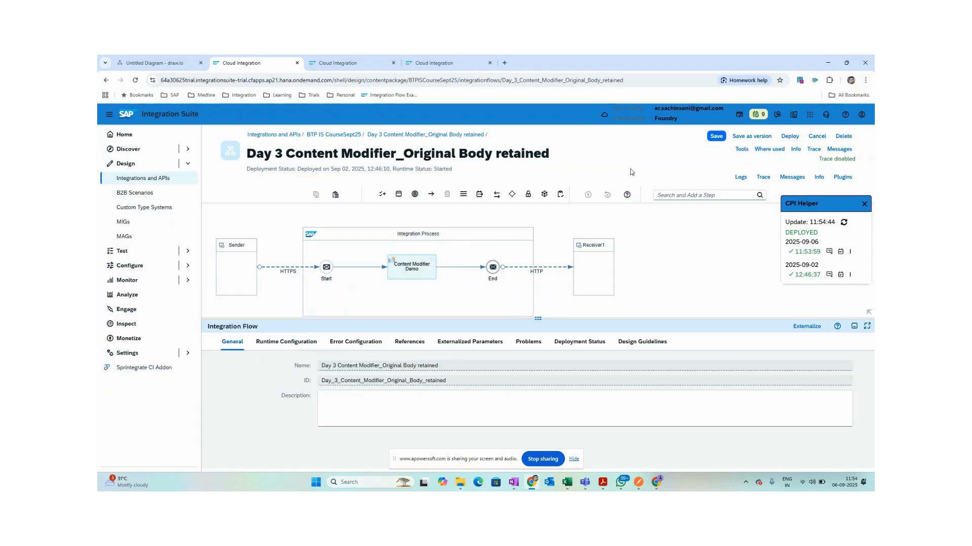
left_click(339, 136)
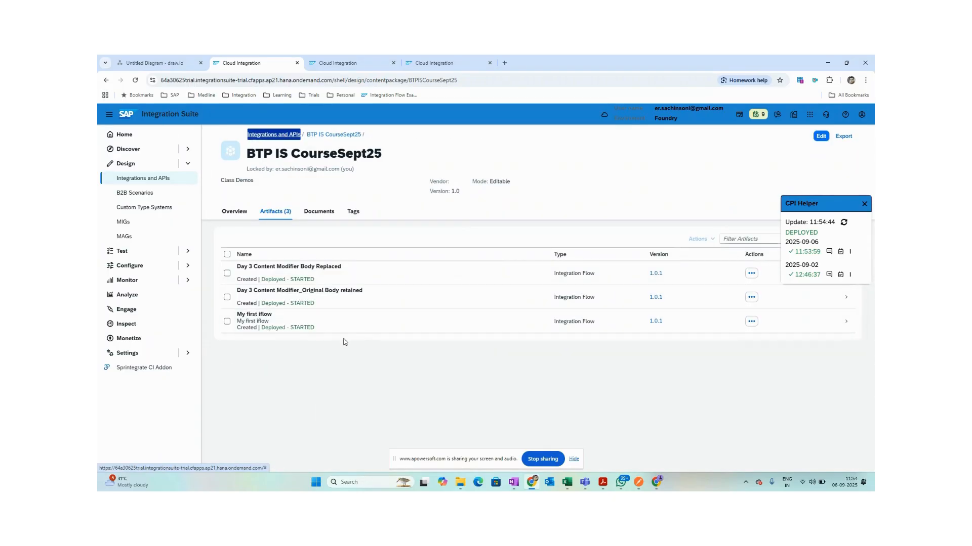
Open My first iflow in edit mode and dismiss the CPI Helper overlay.
left_click(318, 327)
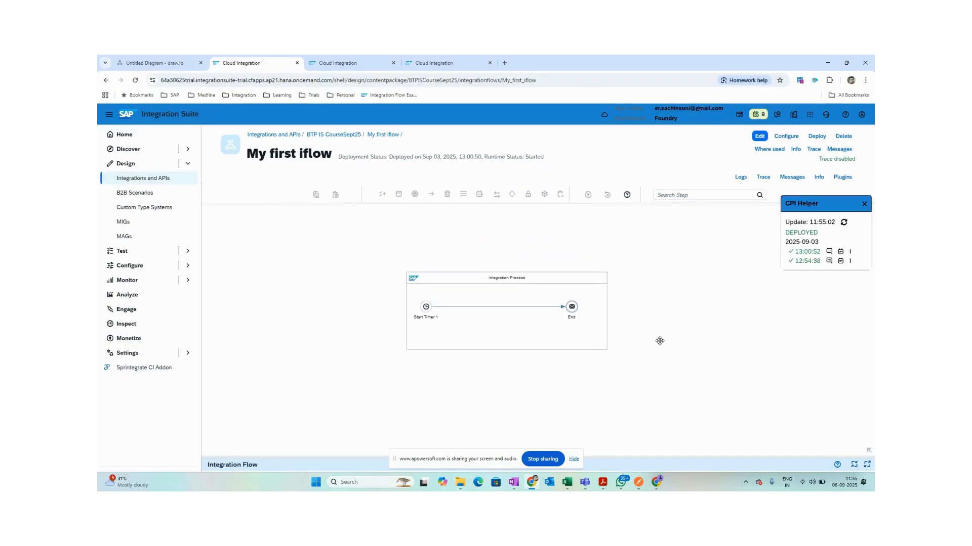
left_click(759, 136)
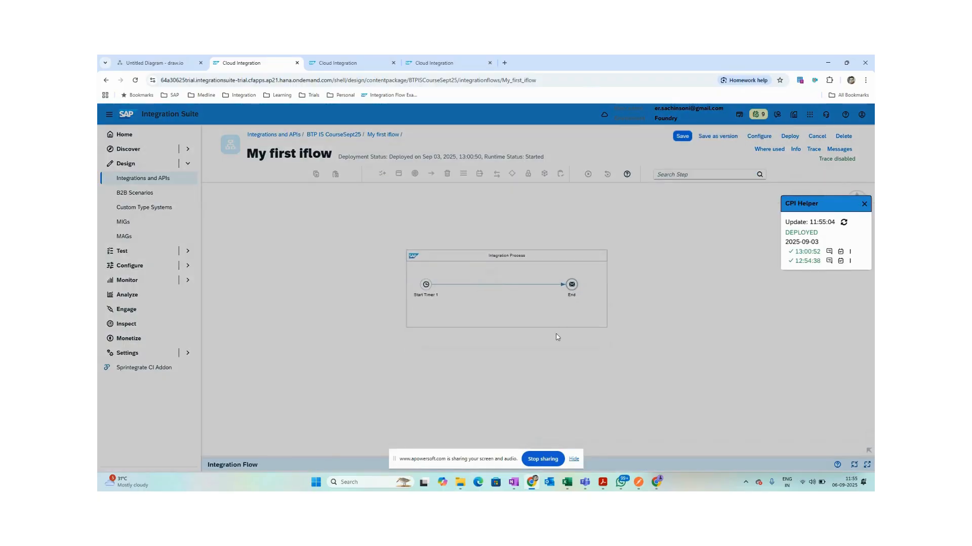
left_click(864, 200)
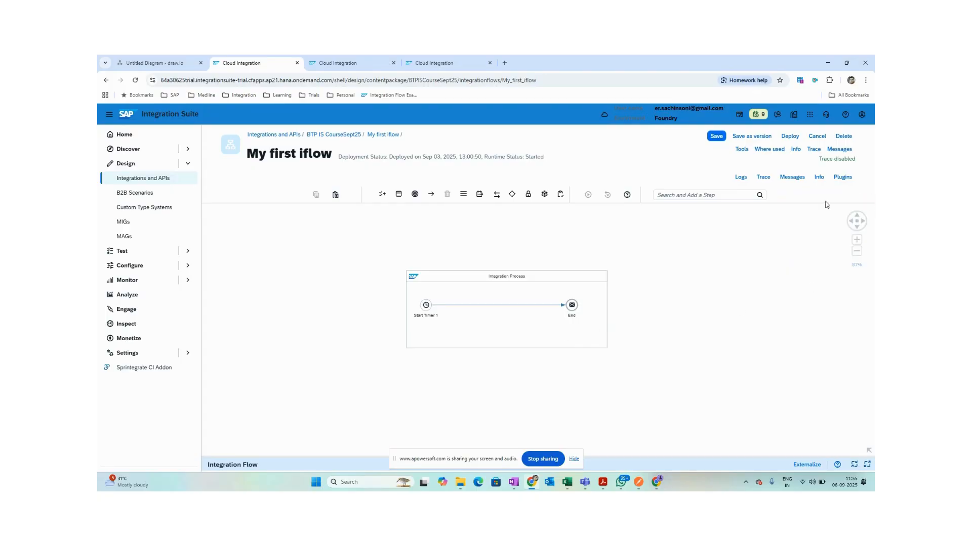
Add a Sender1 participant left and a Receiver right of the Integration Process.
left_click(691, 195)
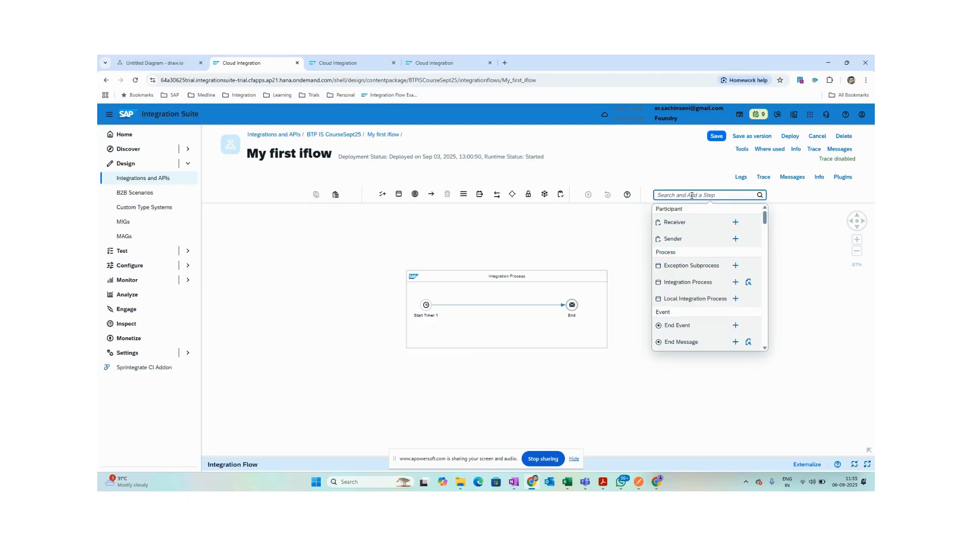
mouse_move(458, 307)
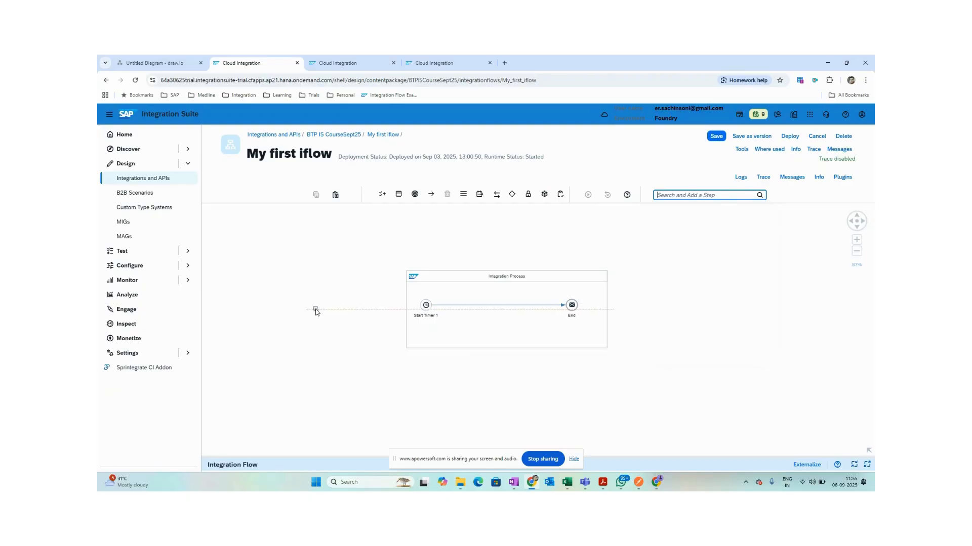
left_click(316, 310)
left_click(680, 195)
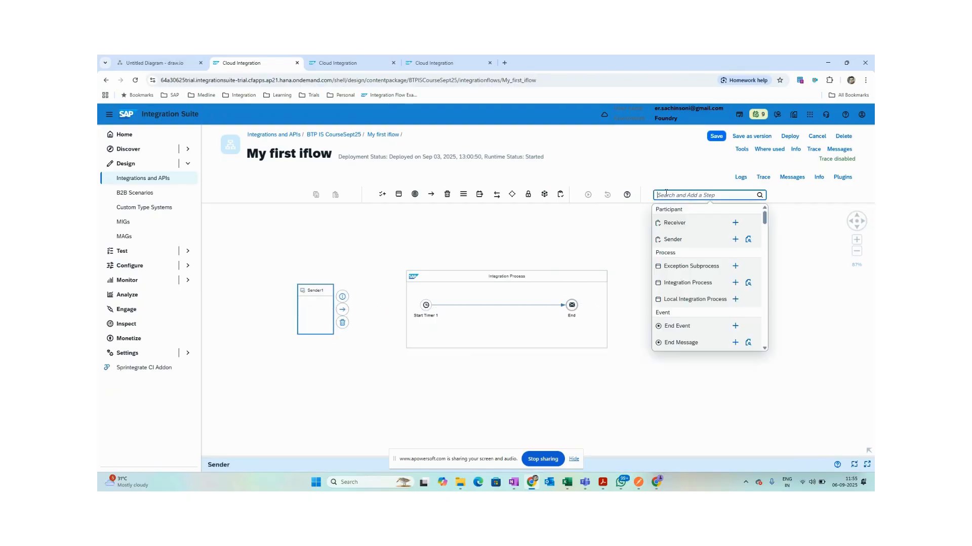
left_click(737, 224)
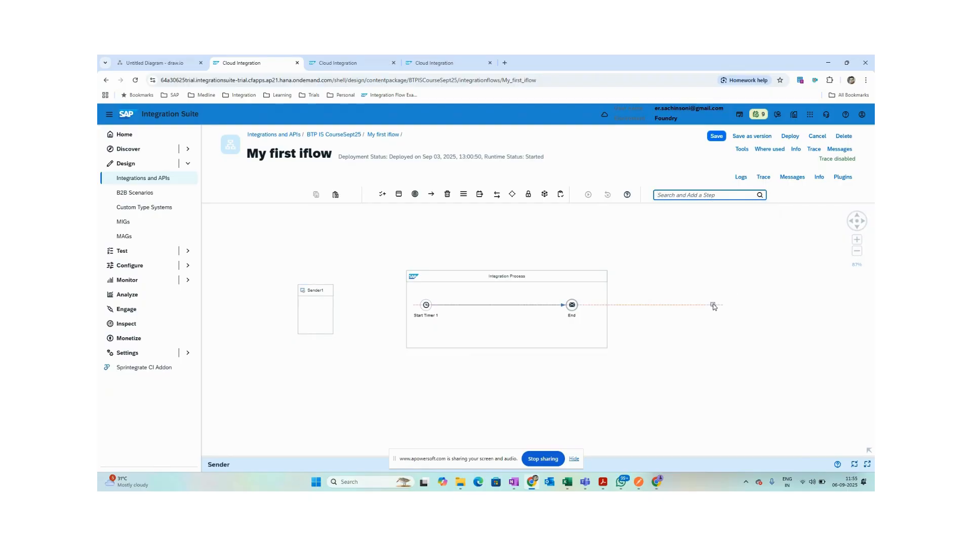
left_click(712, 304)
left_click(323, 314)
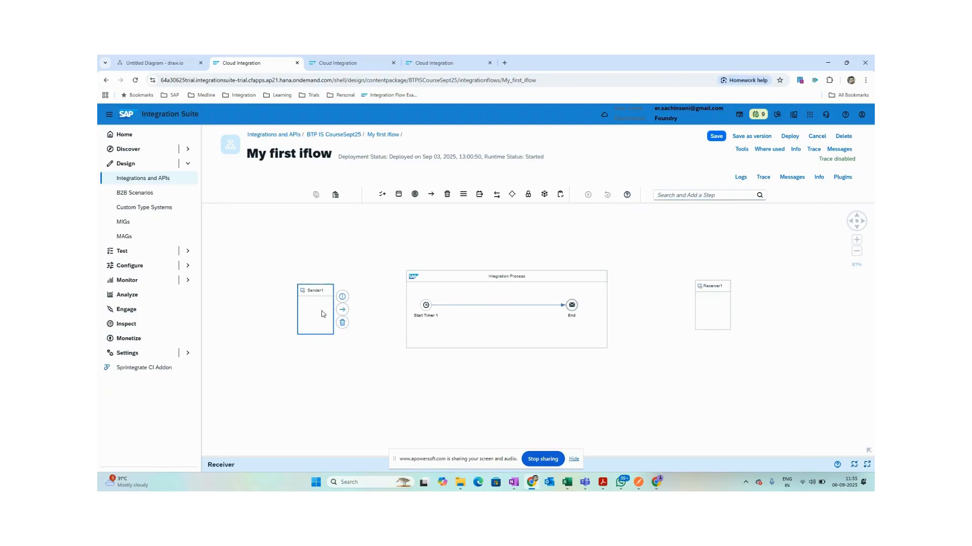
left_click_drag(322, 313, 318, 312)
left_click(476, 359)
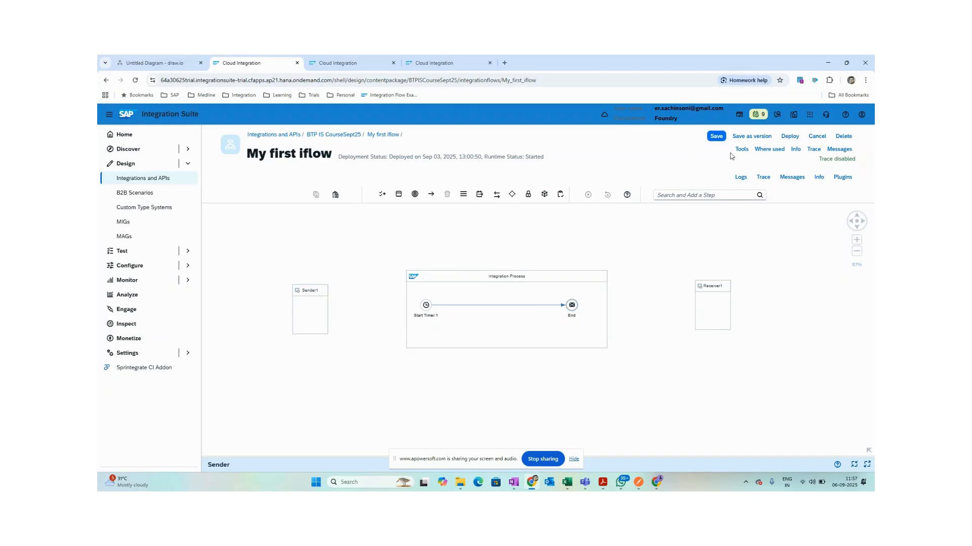
Move Sender1 nearer the process and delete the Start Timer 1 event.
left_click(311, 314)
left_click_drag(314, 291, 425, 306)
left_click(366, 341)
left_click(334, 304)
left_click(426, 306)
left_click(447, 336)
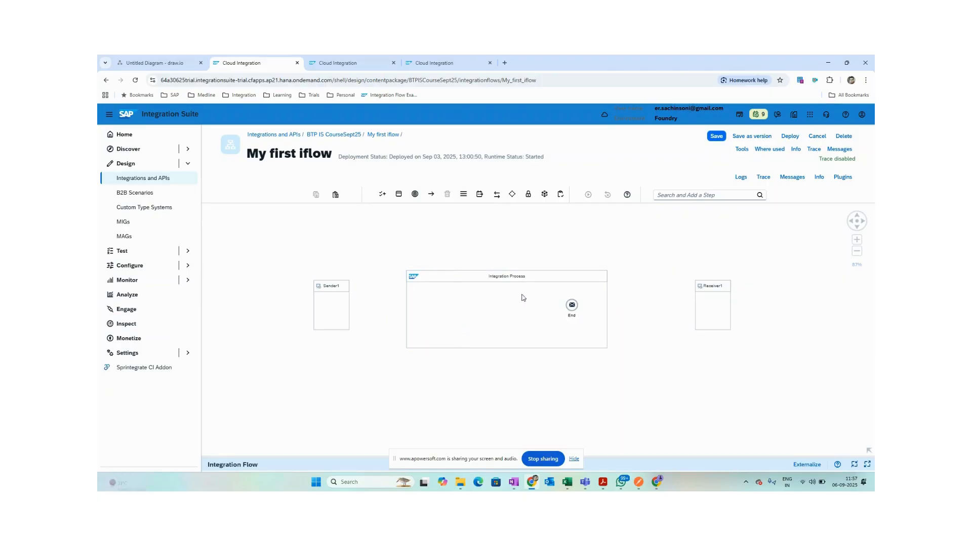
Search the step palette for 'start' and try placing a Start Event in the process.
left_click(677, 195)
type("start")
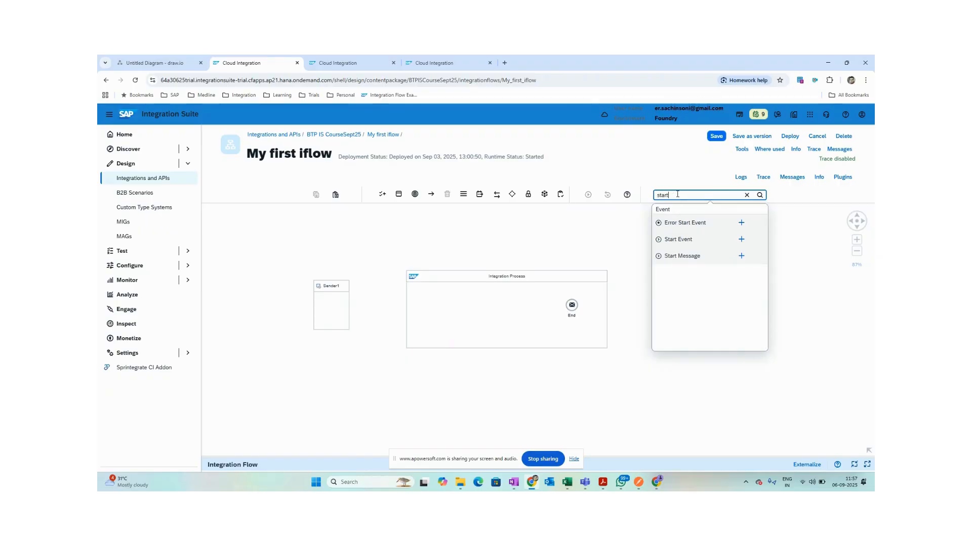
left_click(742, 240)
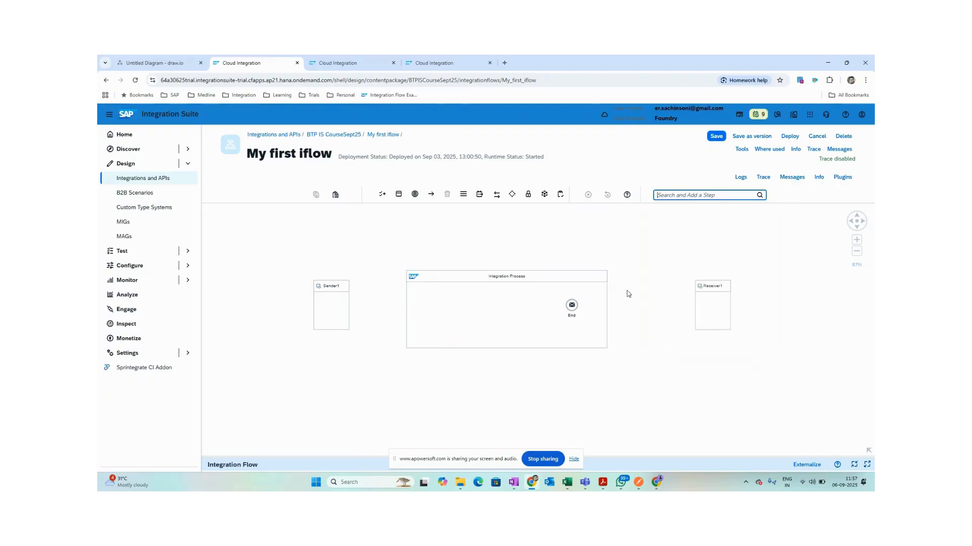
left_click(433, 309)
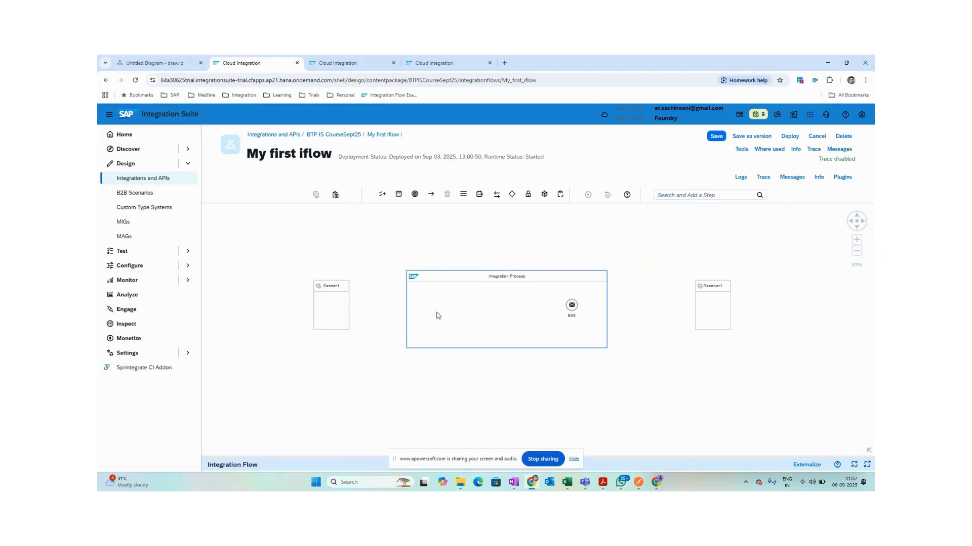
left_click(679, 195)
type("start")
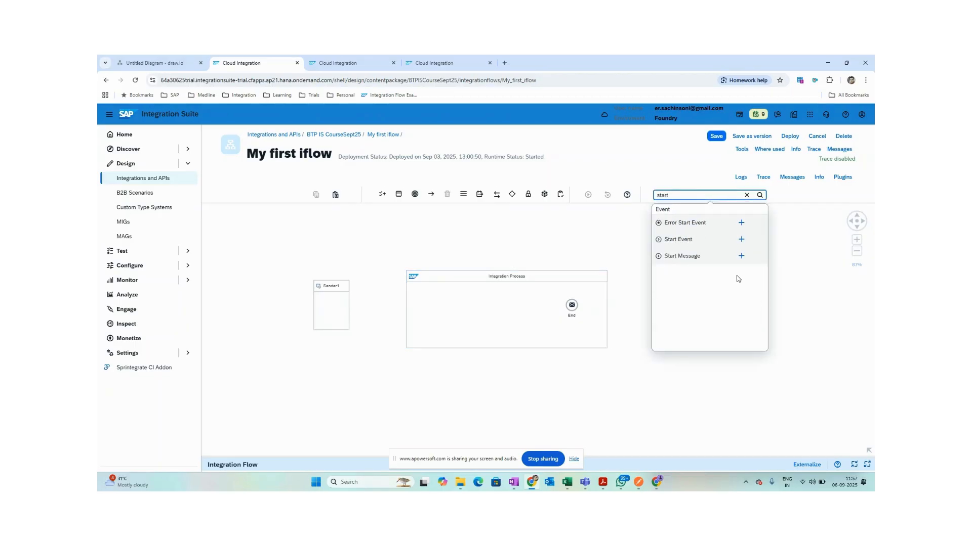
left_click(741, 239)
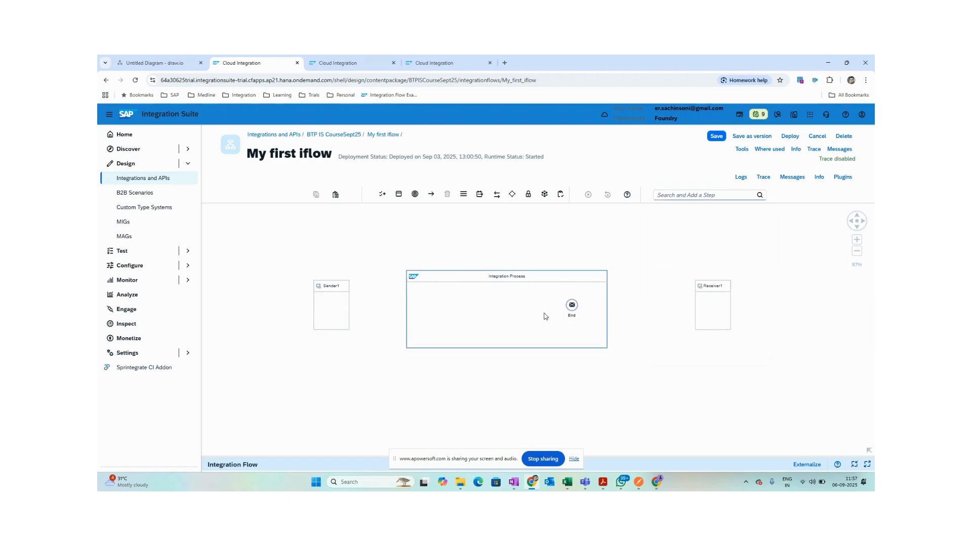
left_click(681, 195)
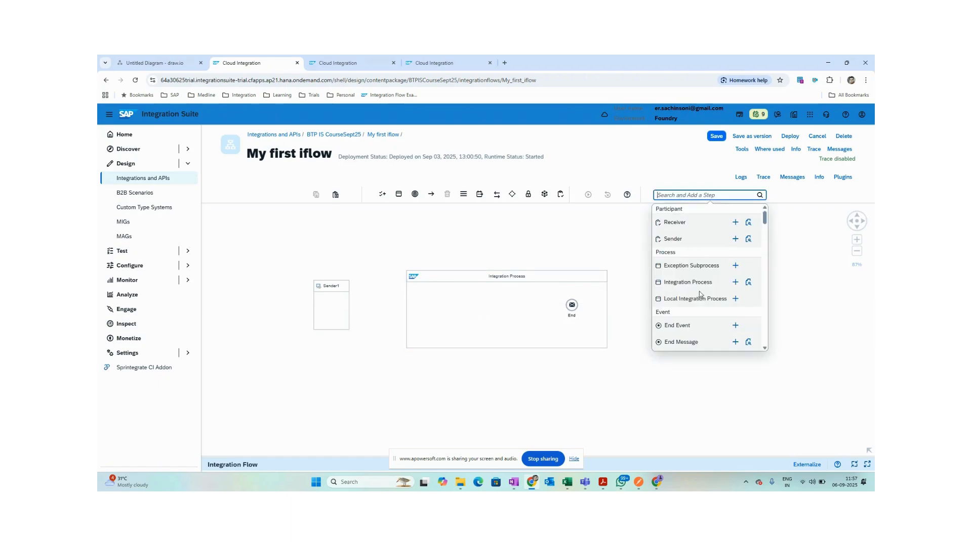
left_click(735, 223)
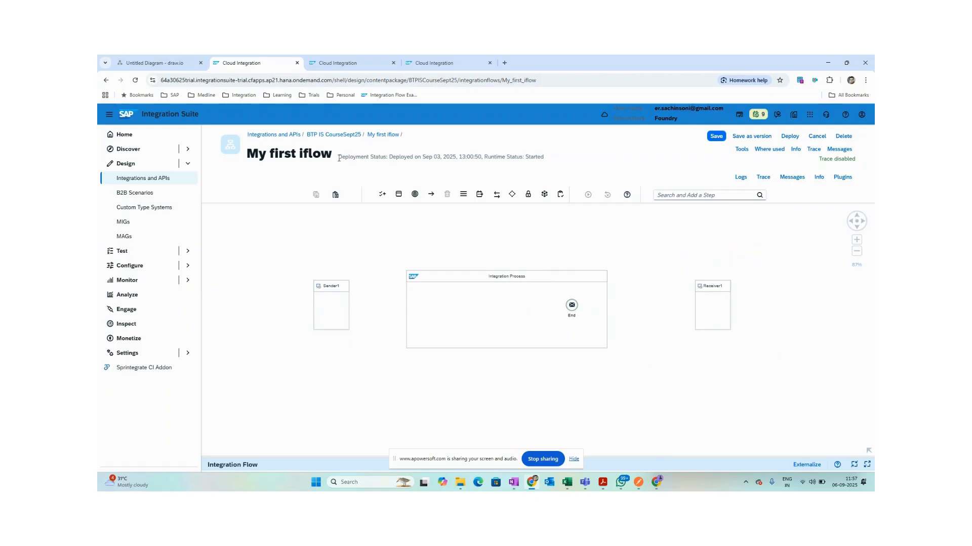
Head back to the BTP IS CourseSept25 package, cancelling the first unsaved-changes prompt, then retrying.
left_click(355, 135)
left_click(542, 308)
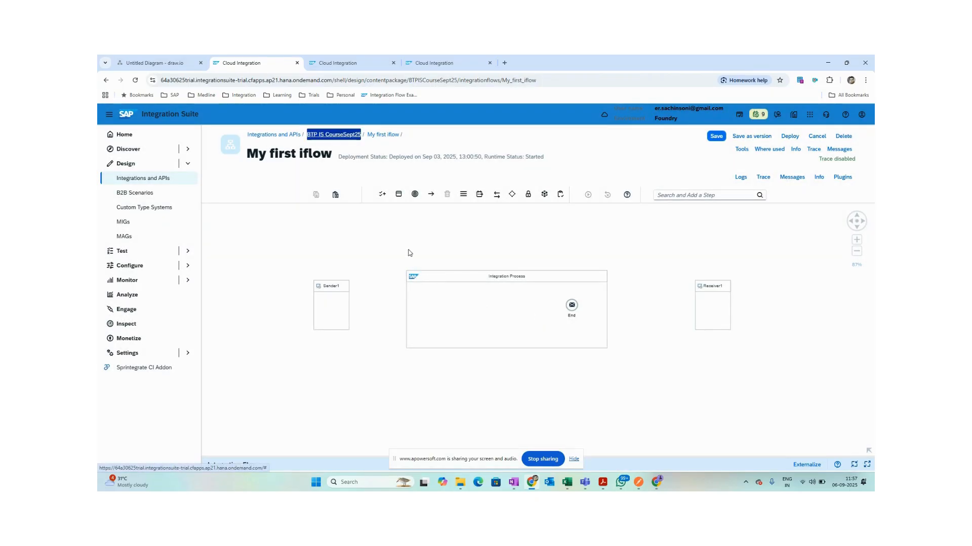
left_click(333, 135)
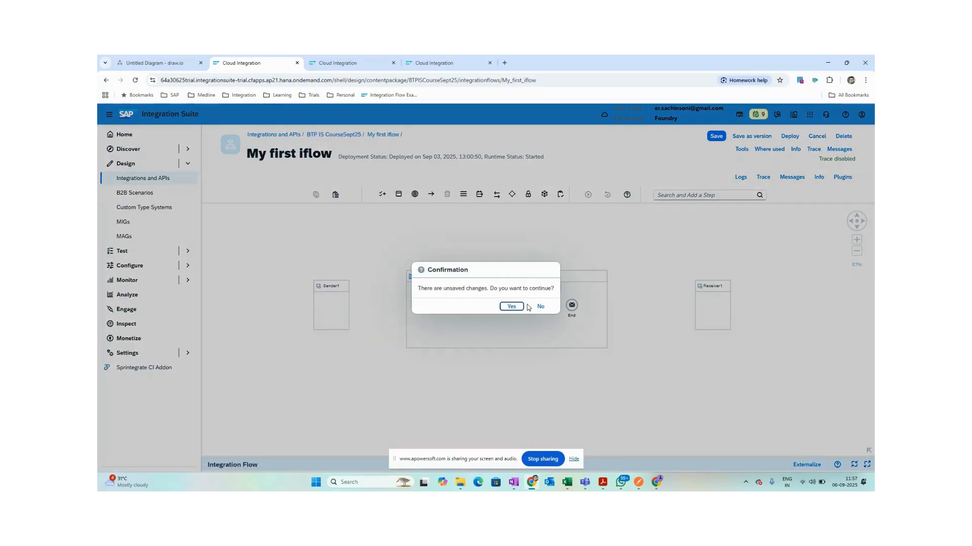
Discard the iflow changes, return to the package, and decline closing the previous editing session.
left_click(508, 307)
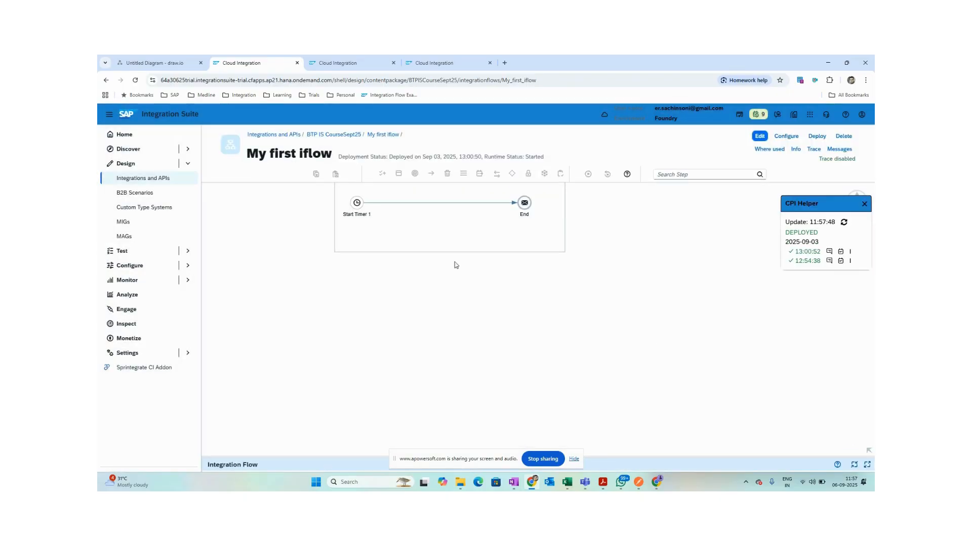
left_click(340, 134)
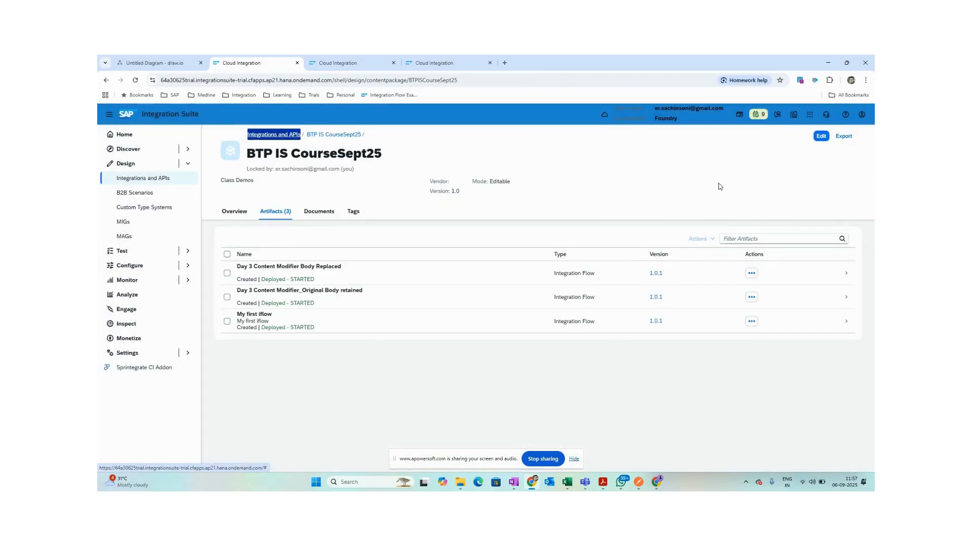
left_click(821, 136)
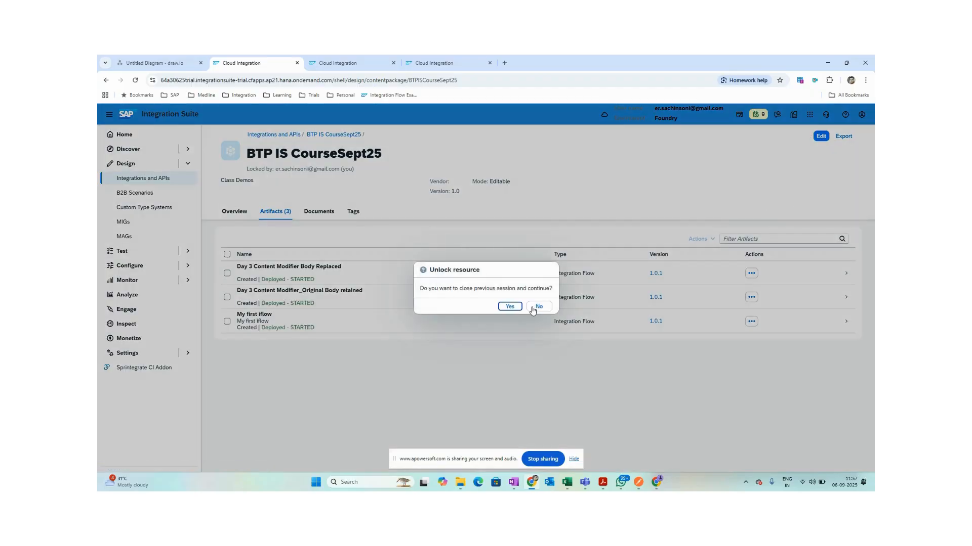
left_click(538, 306)
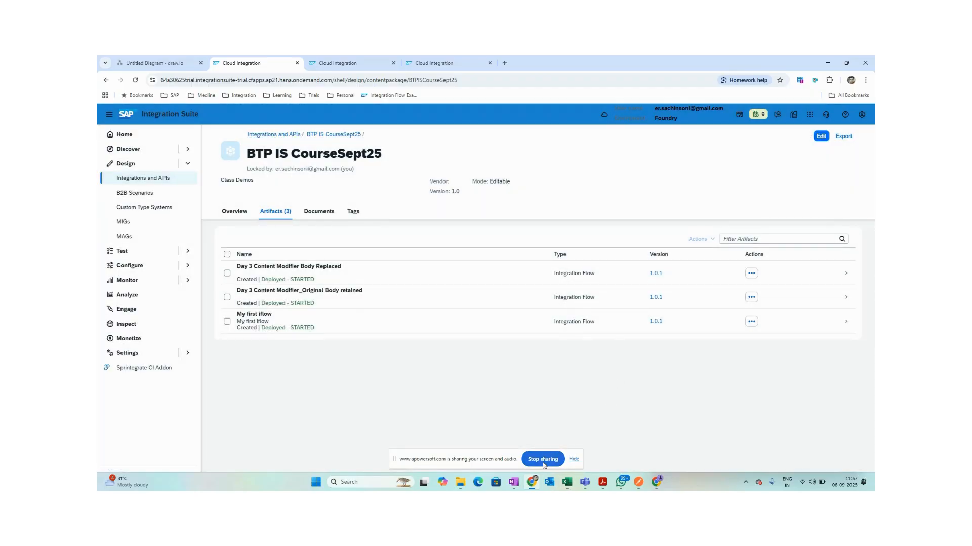
mouse_move(532, 482)
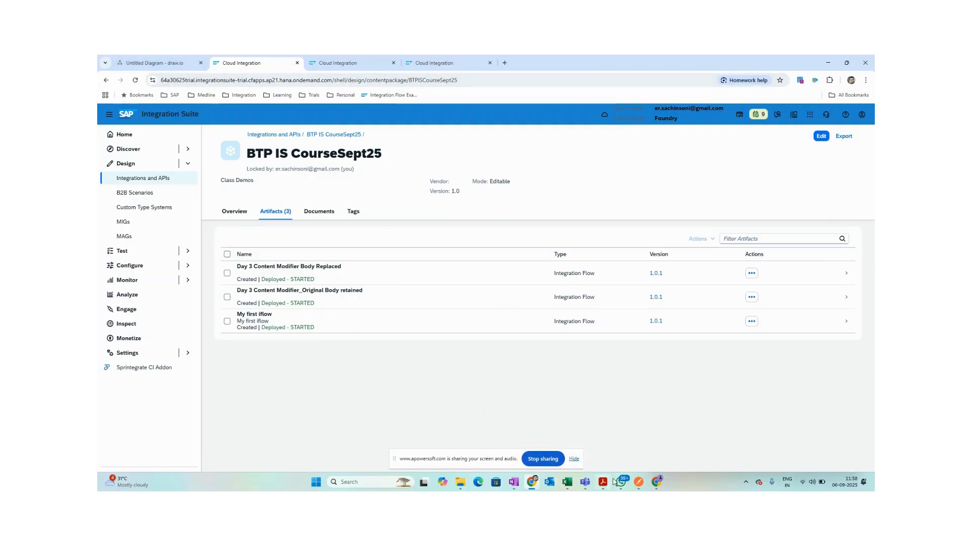
left_click(648, 468)
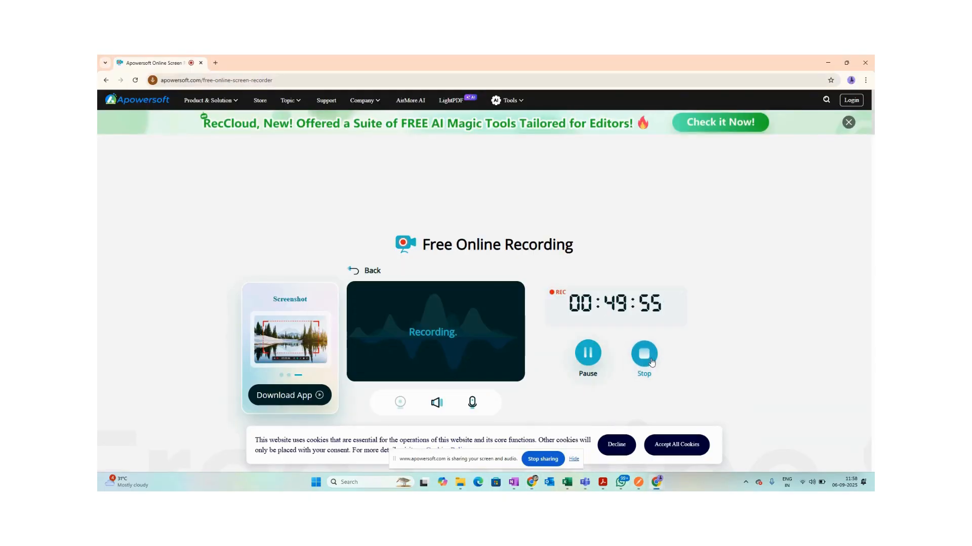
key("alt+Tab")
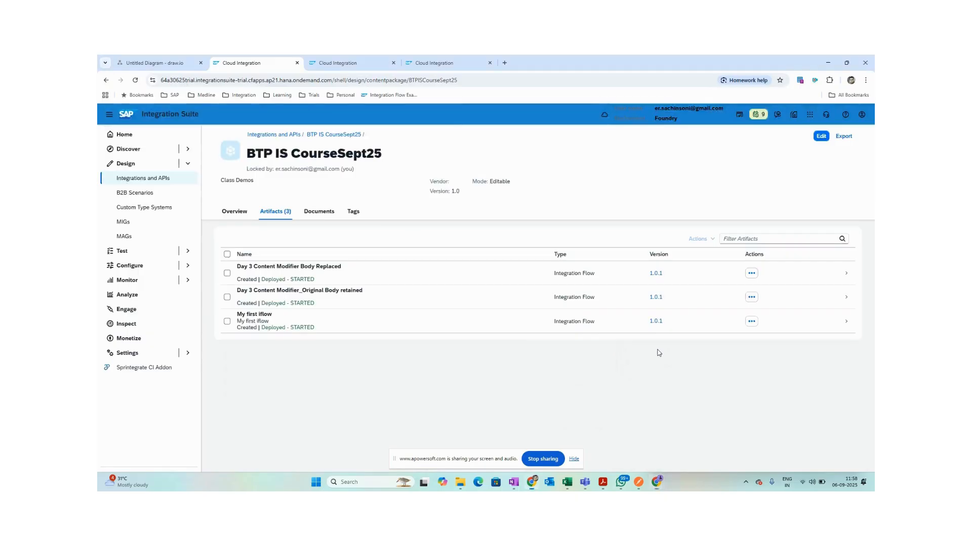
Reopen My first iflow, go back to the package, and unlock it by closing the previous session.
left_click(292, 319)
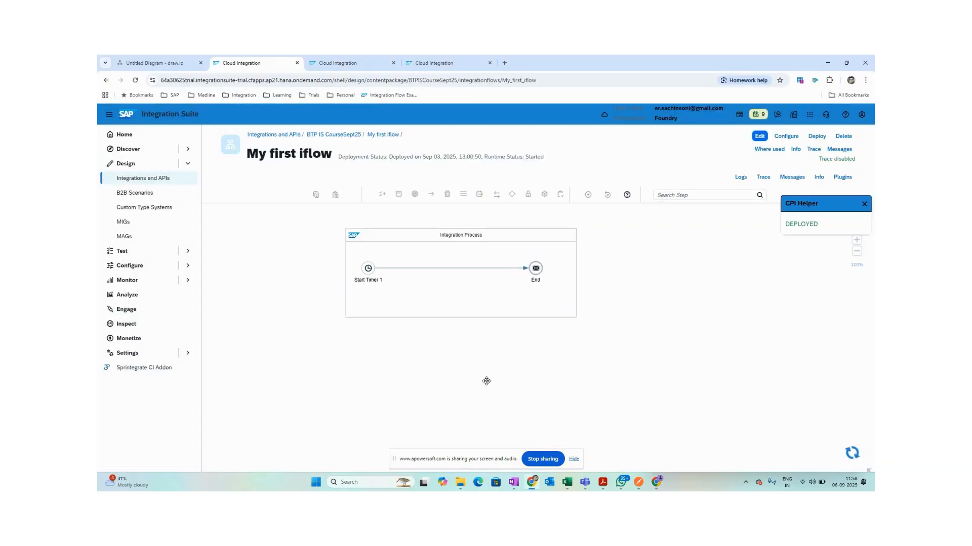
left_click(334, 134)
left_click(821, 136)
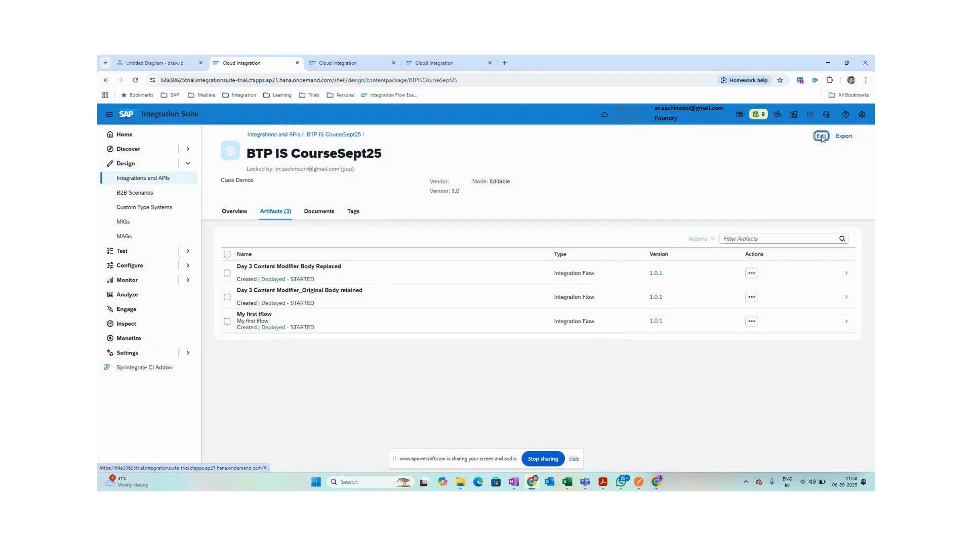
left_click(510, 306)
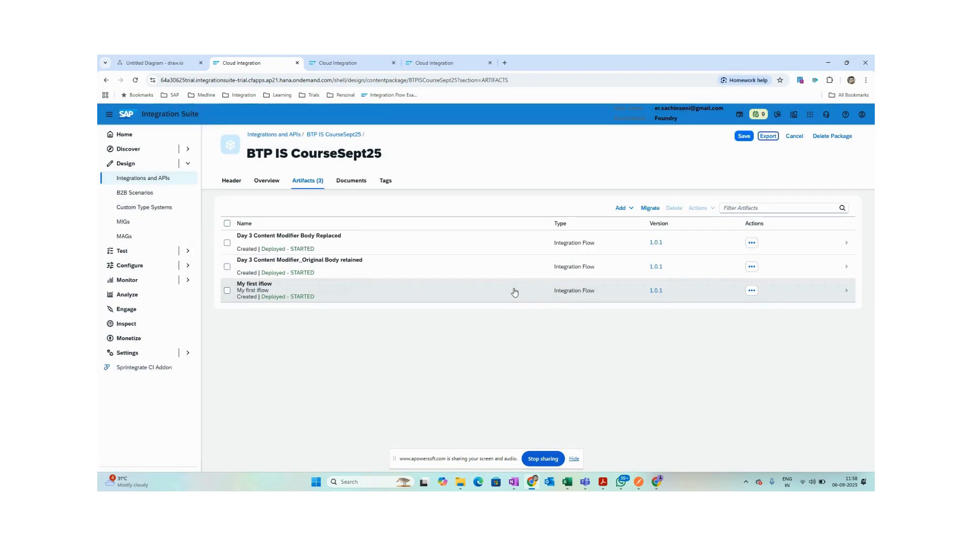
Add an integration flow named My1stFlow, copying its ID into the description, and open it in the editor.
left_click(620, 208)
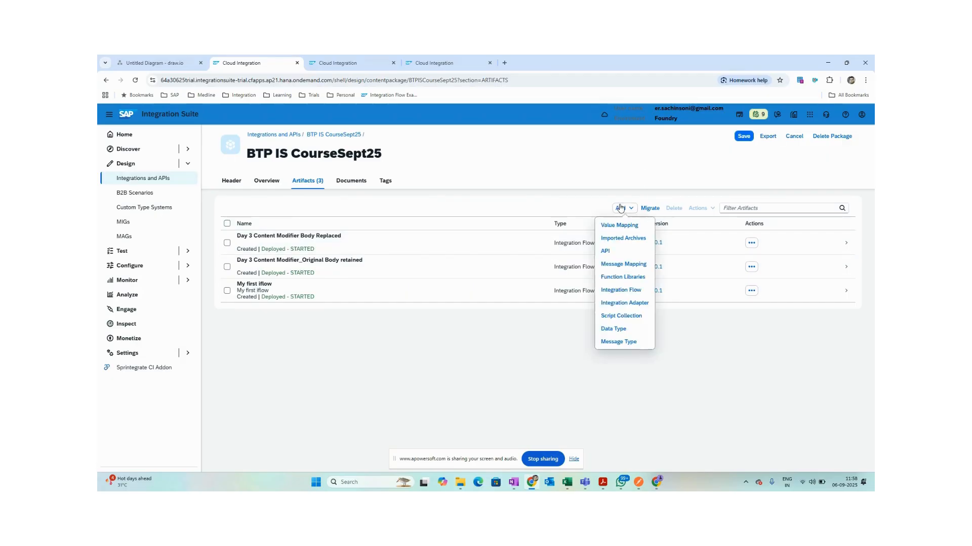
left_click(625, 291)
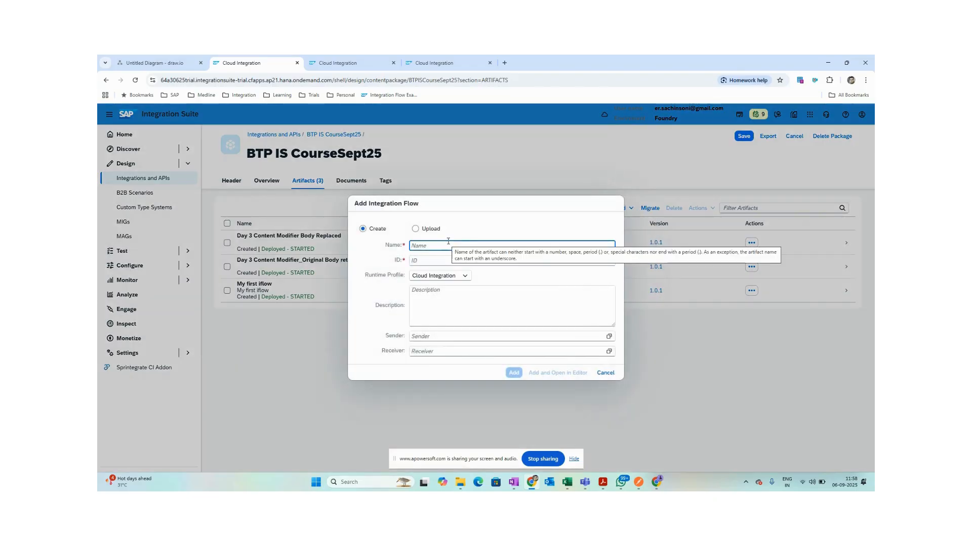
type("My2nd")
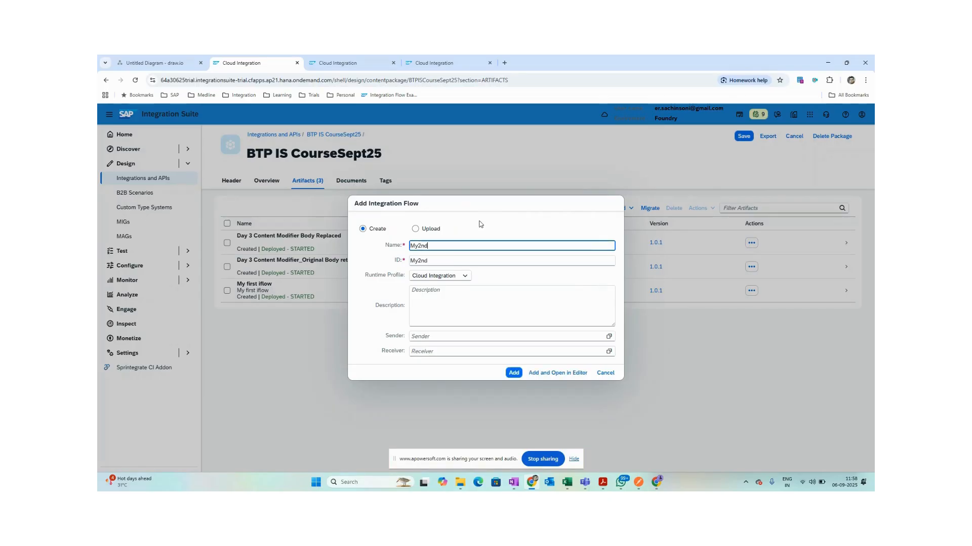
type("Ifo")
type("st")
left_click(435, 302)
left_click(457, 259)
key("ctrl+a")
key("ctrl+c")
left_click(455, 307)
key("ctrl+v")
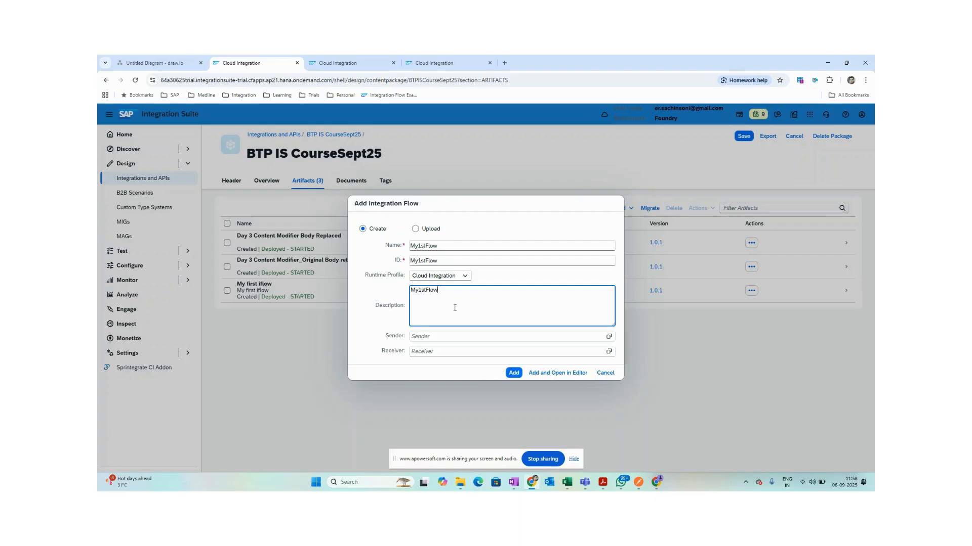
left_click(538, 373)
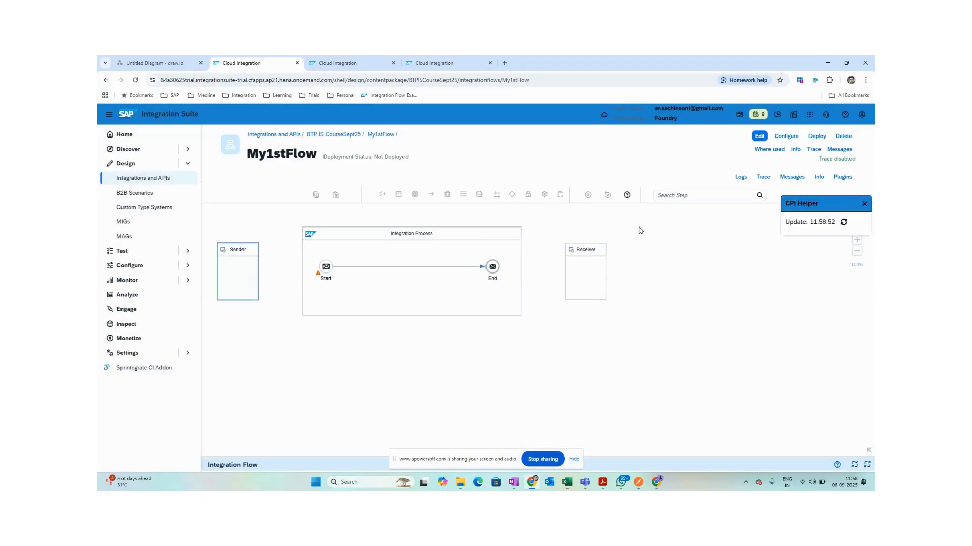
Connect the Sender to the Start event with an HTTPS adapter.
left_click(765, 134)
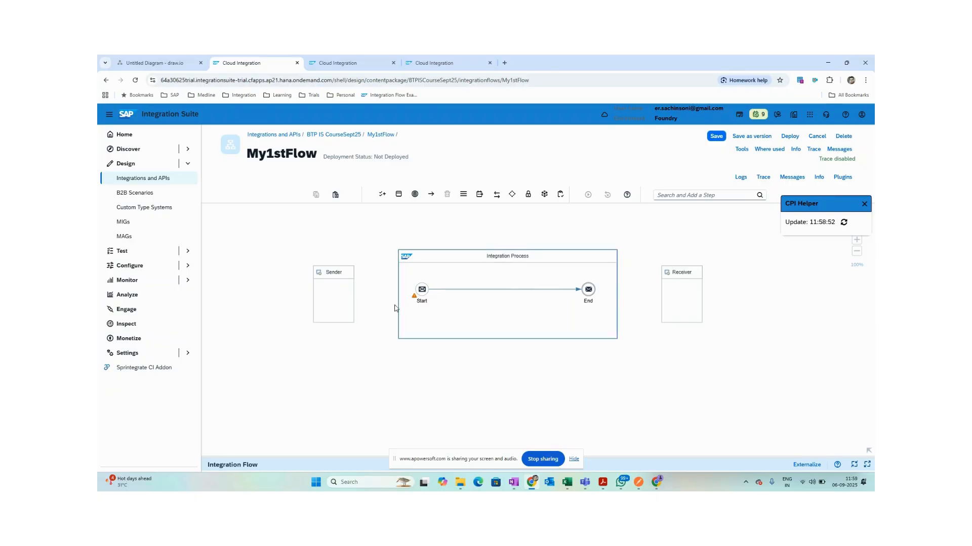
left_click(340, 297)
left_click_drag(363, 295, 417, 292)
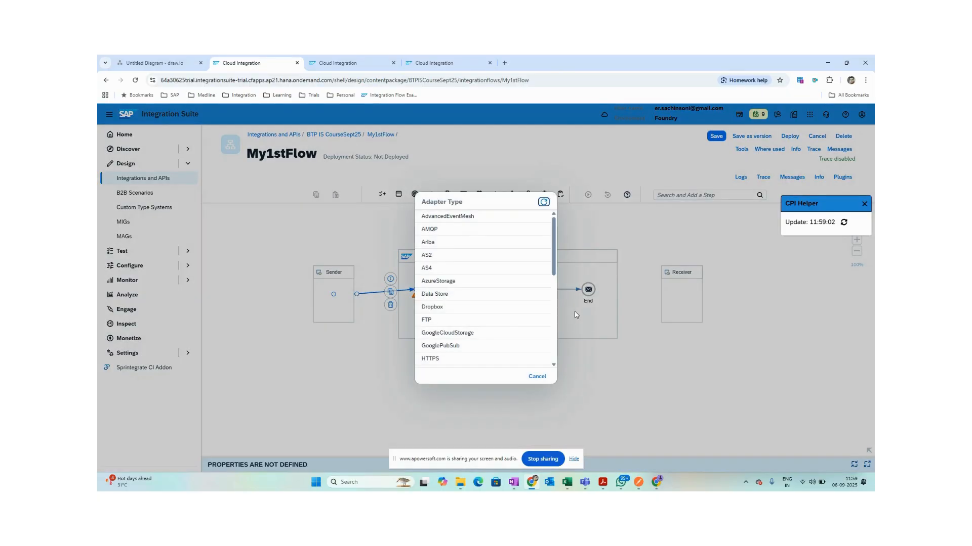
left_click(460, 360)
left_click_drag(334, 293, 333, 286)
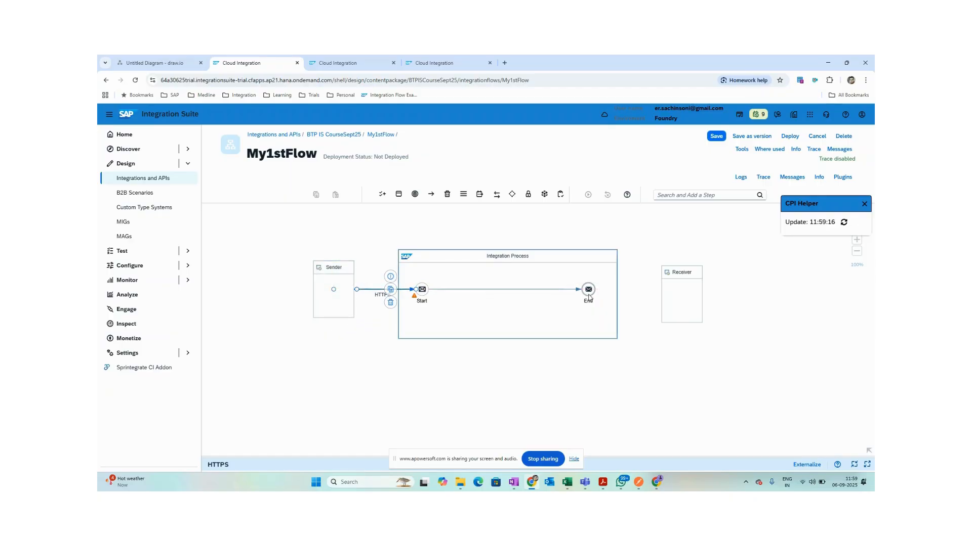
Connect the End event to the Receiver with an HTTP adapter and line up the Receiver.
left_click(588, 289)
left_click_drag(604, 277, 663, 296)
scroll(488, 316, "down", 5)
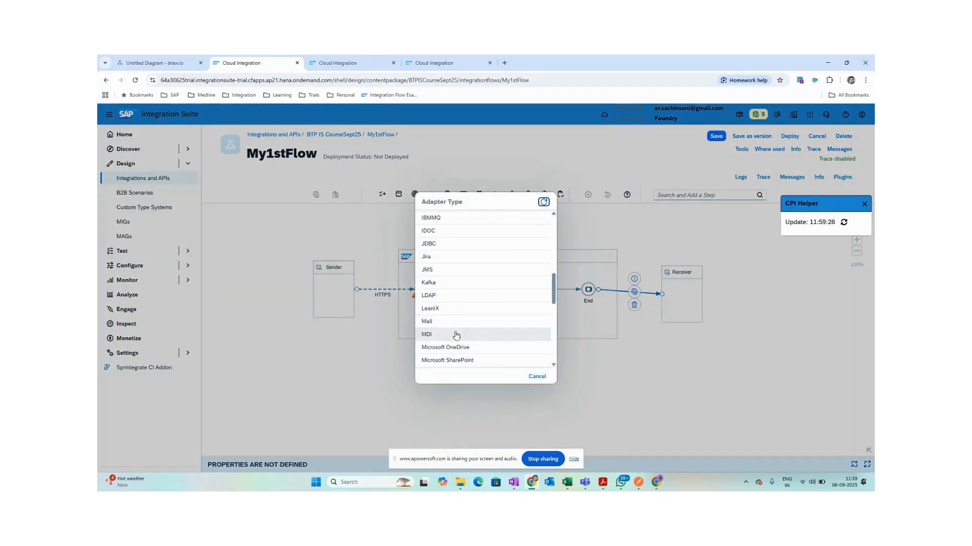
scroll(459, 280, "up", 3)
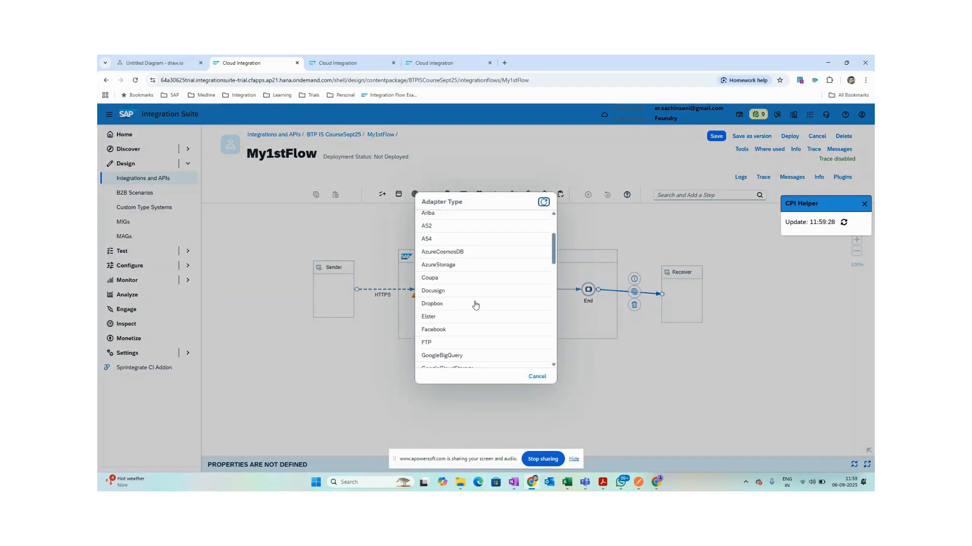
scroll(478, 293, "up", 2)
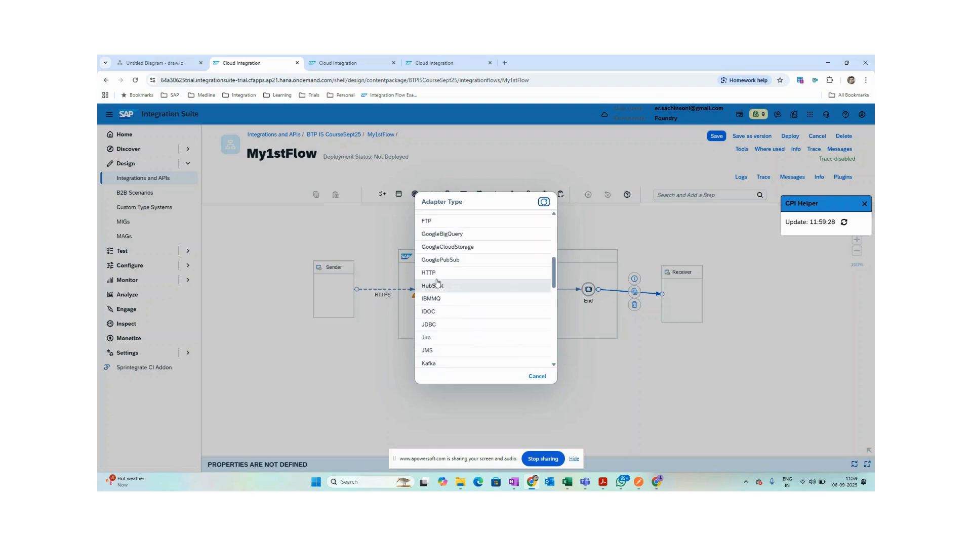
left_click(481, 275)
left_click(575, 382)
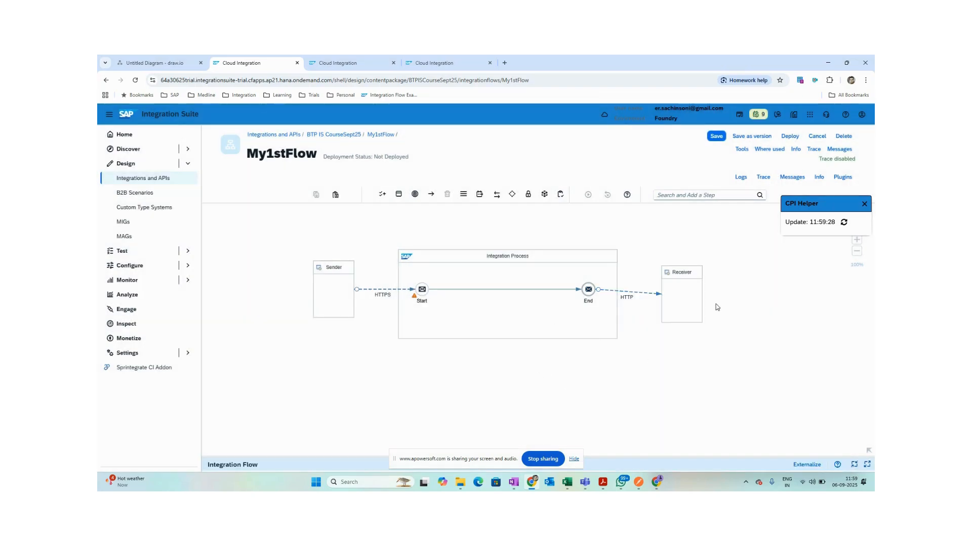
left_click_drag(690, 294, 692, 290)
left_click(643, 308)
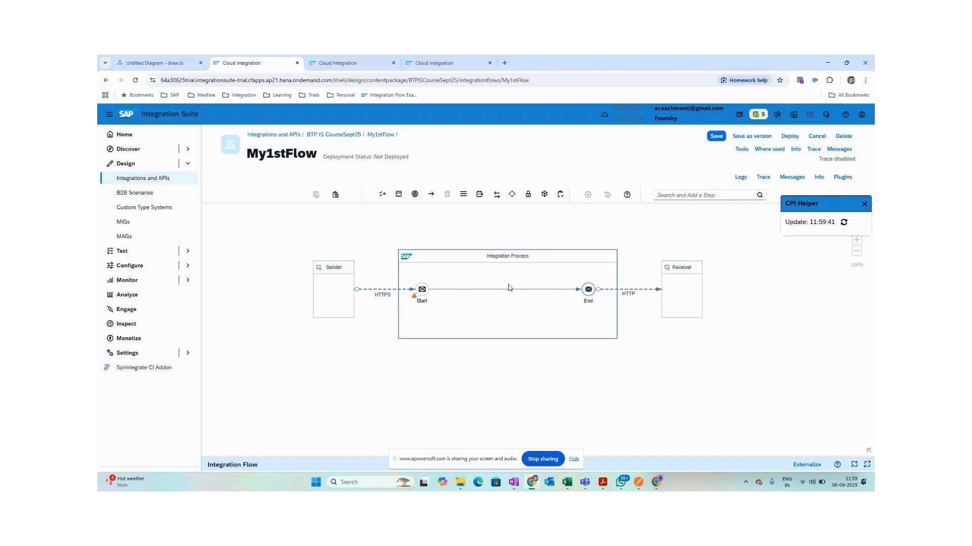
Save and deploy My1stFlow, then open the receiver HTTP connection's empty Address setting.
left_click(789, 136)
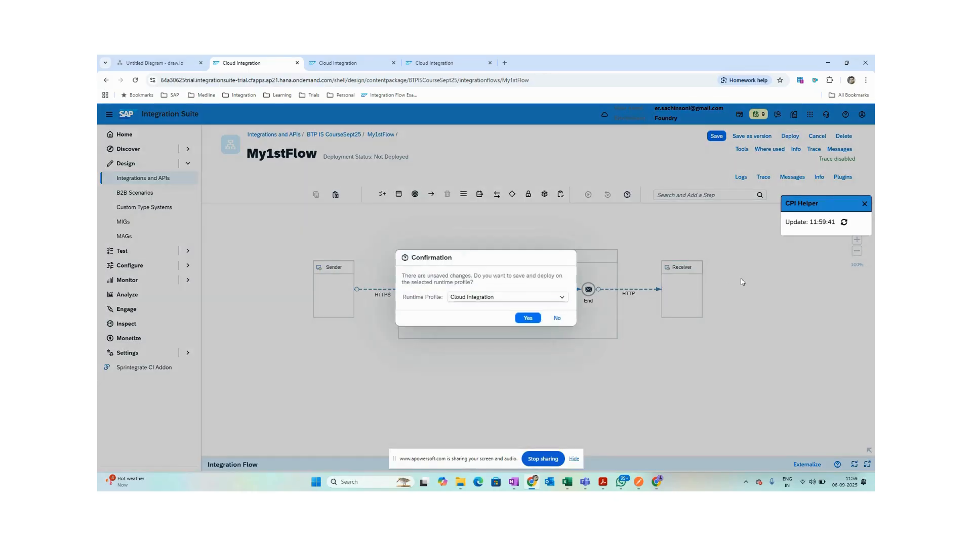
left_click(525, 320)
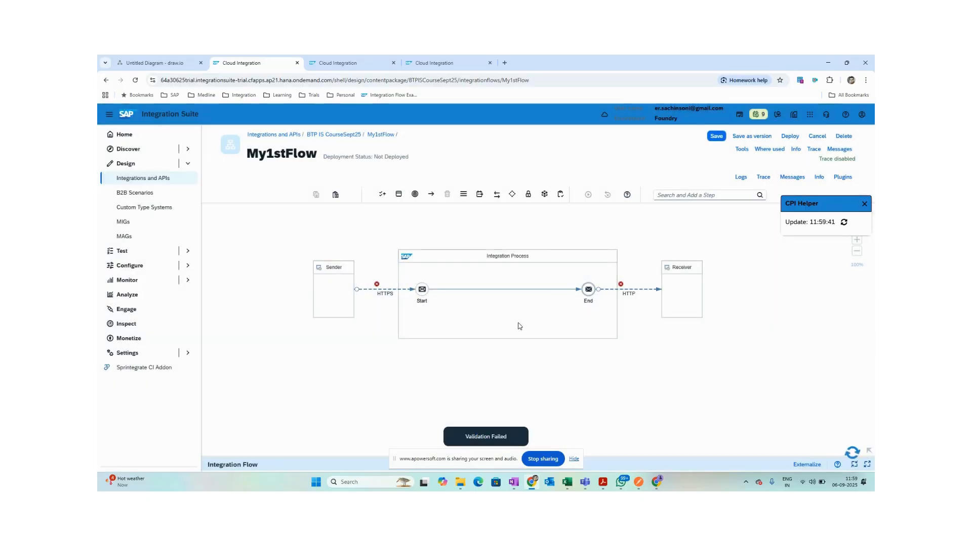
left_click(637, 293)
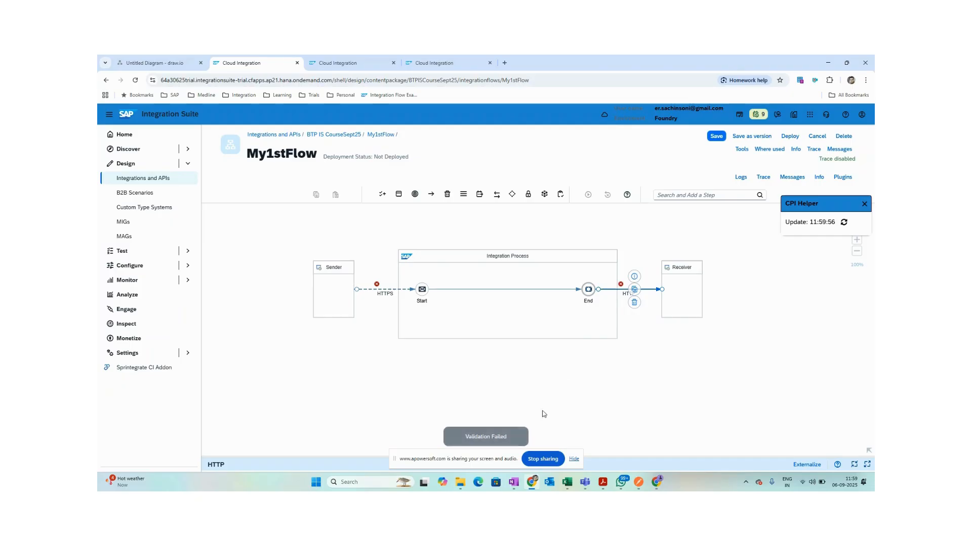
left_click_drag(368, 457, 365, 372)
left_click(271, 395)
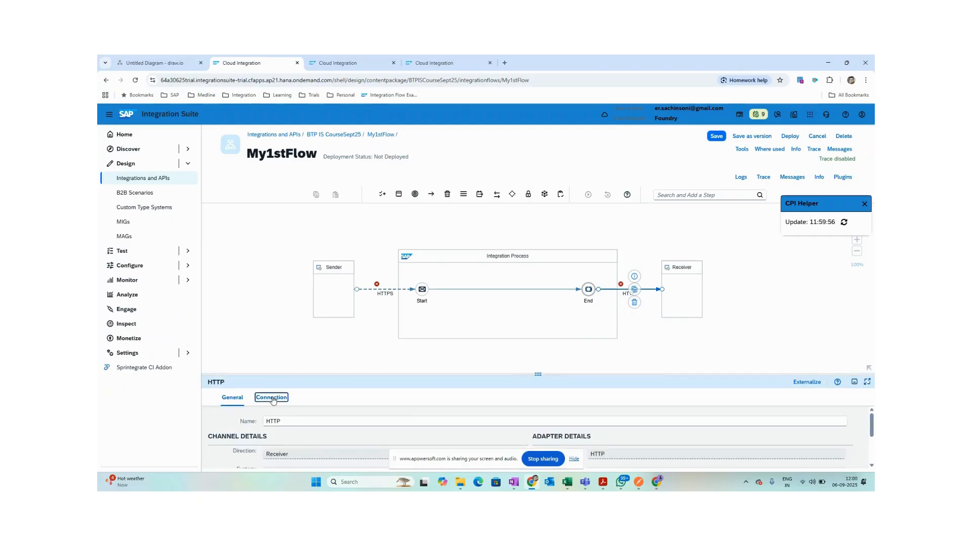
left_click_drag(307, 353, 309, 326)
left_click(336, 404)
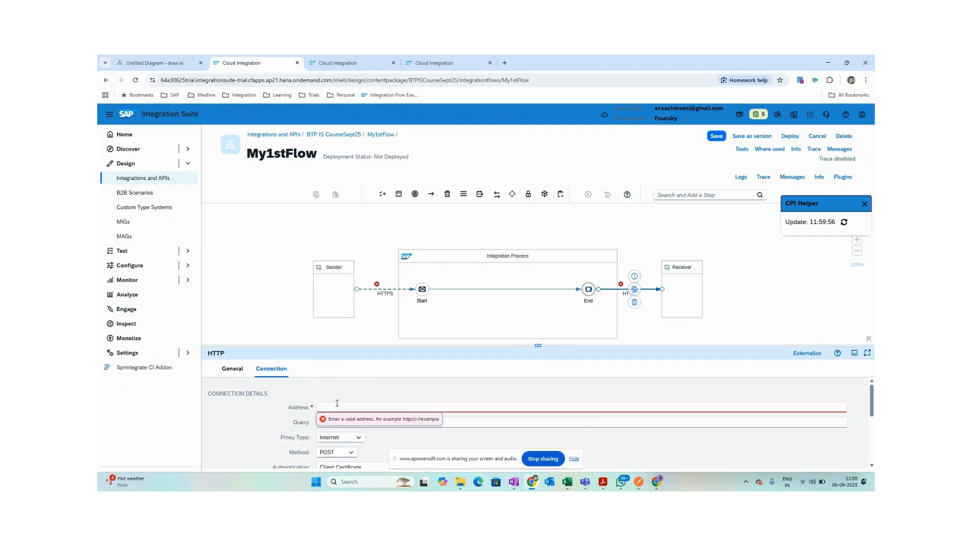
left_click(514, 483)
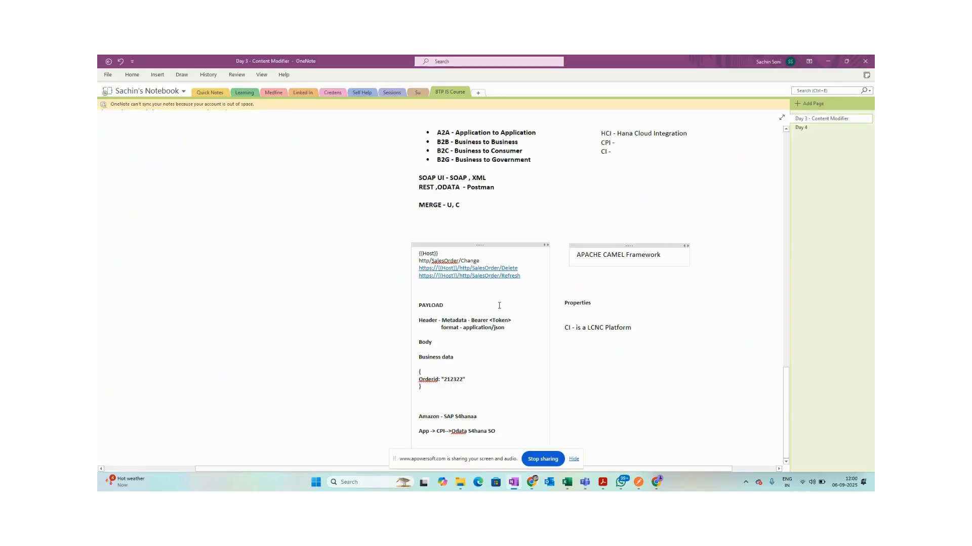
scroll(541, 311, "up", 5)
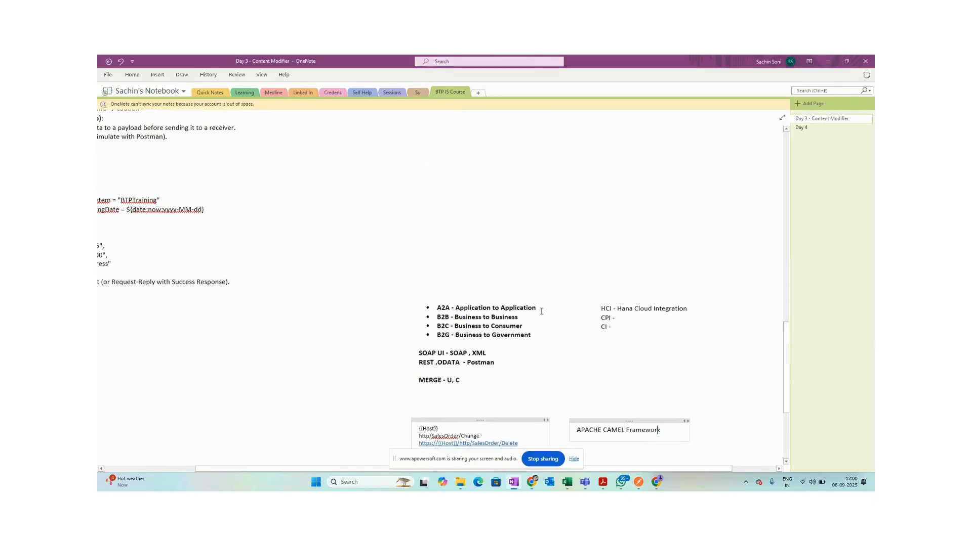
scroll(298, 460, "left", 4)
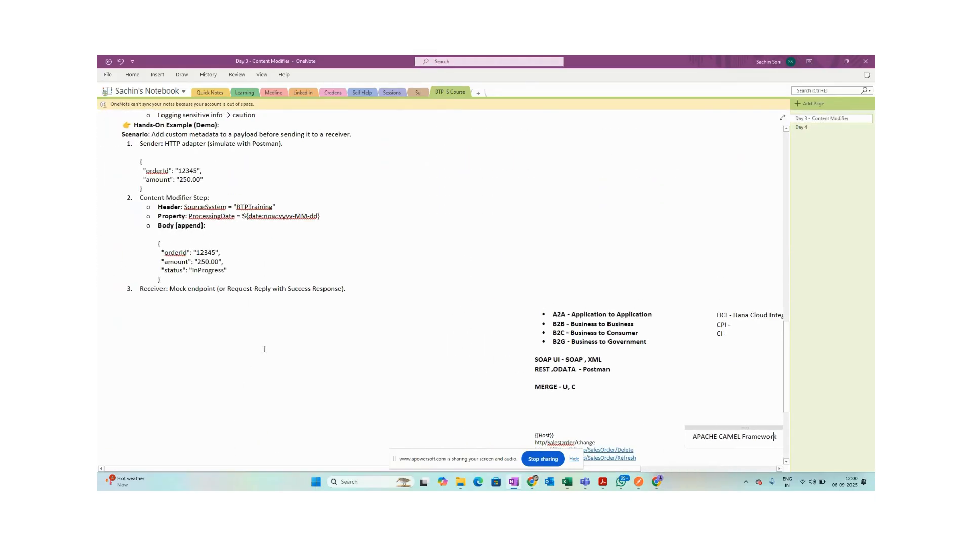
scroll(288, 333, "up", 1)
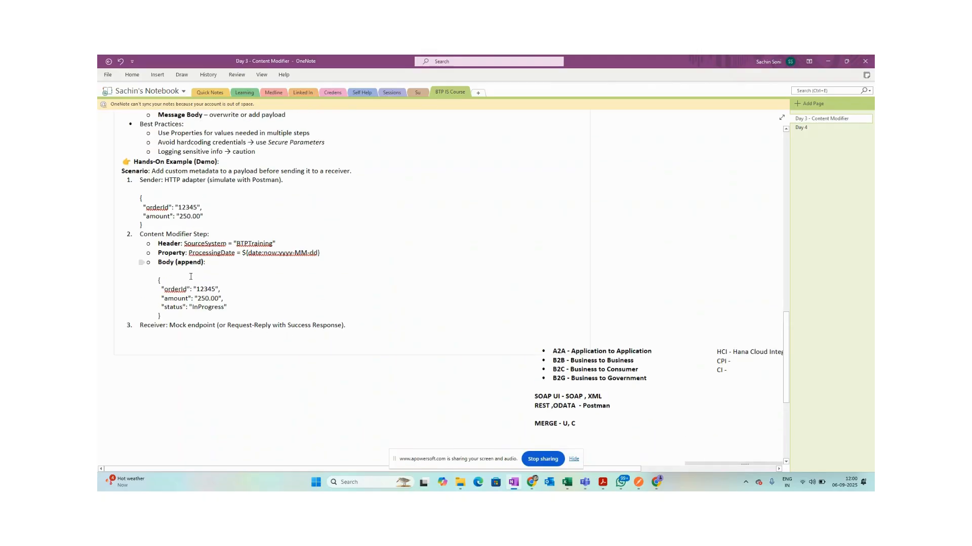
scroll(274, 334, "up", 3)
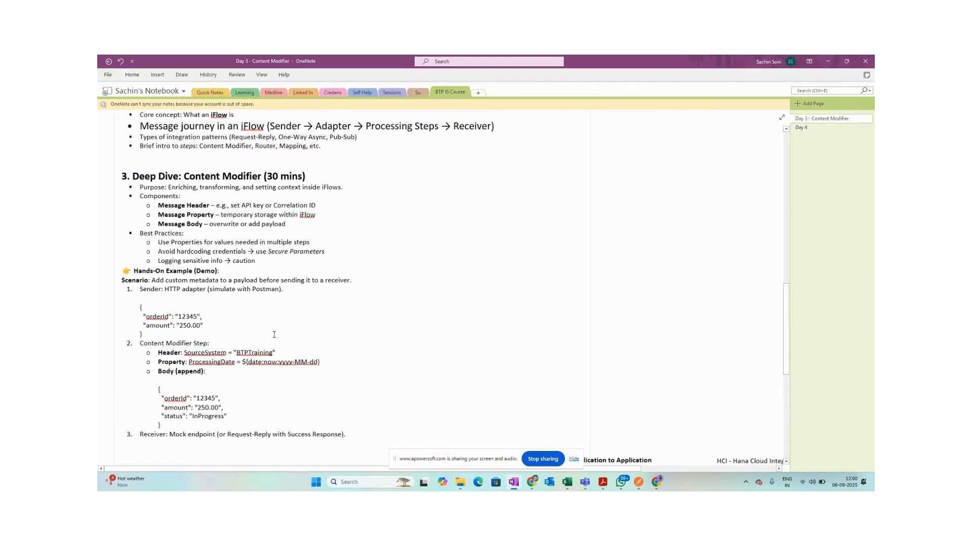
scroll(274, 334, "up", 7)
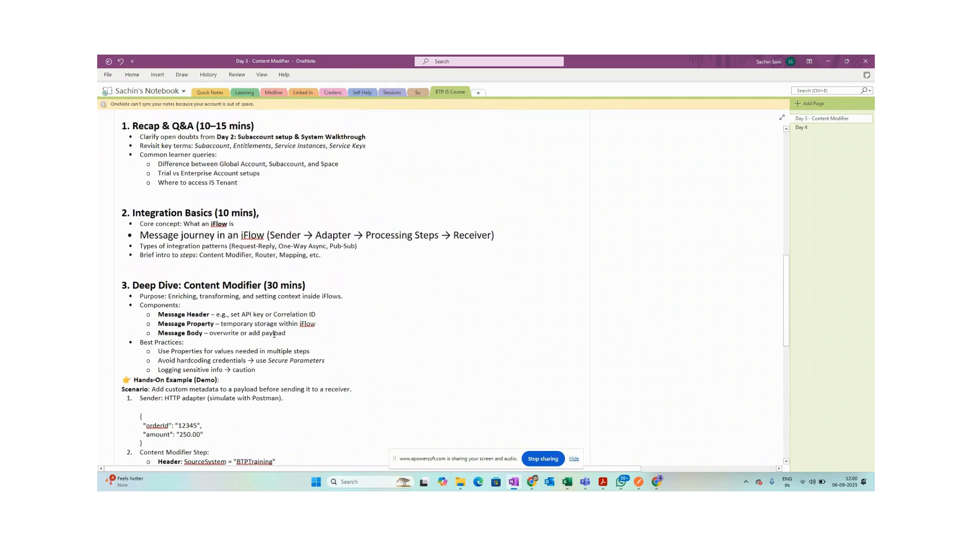
scroll(274, 334, "down", 3)
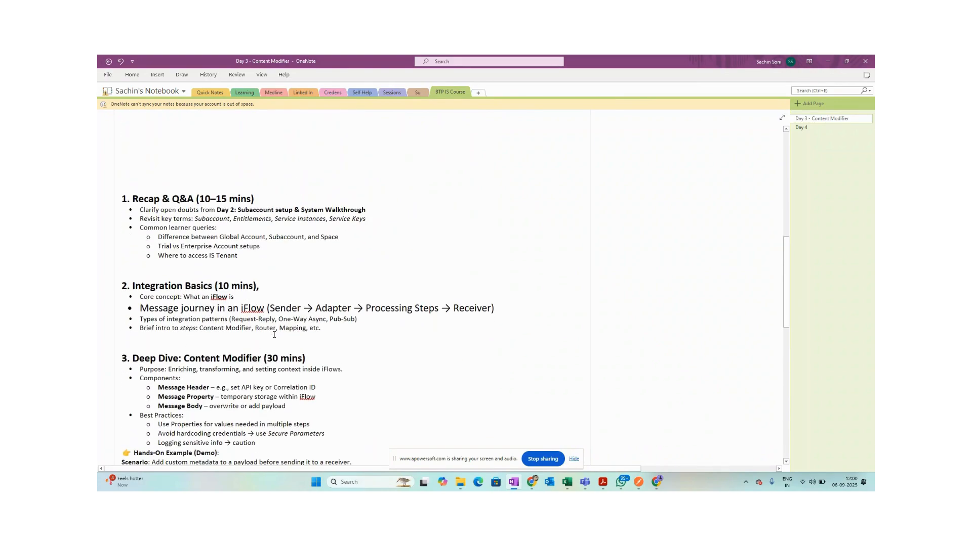
key("alt+Tab")
type("h")
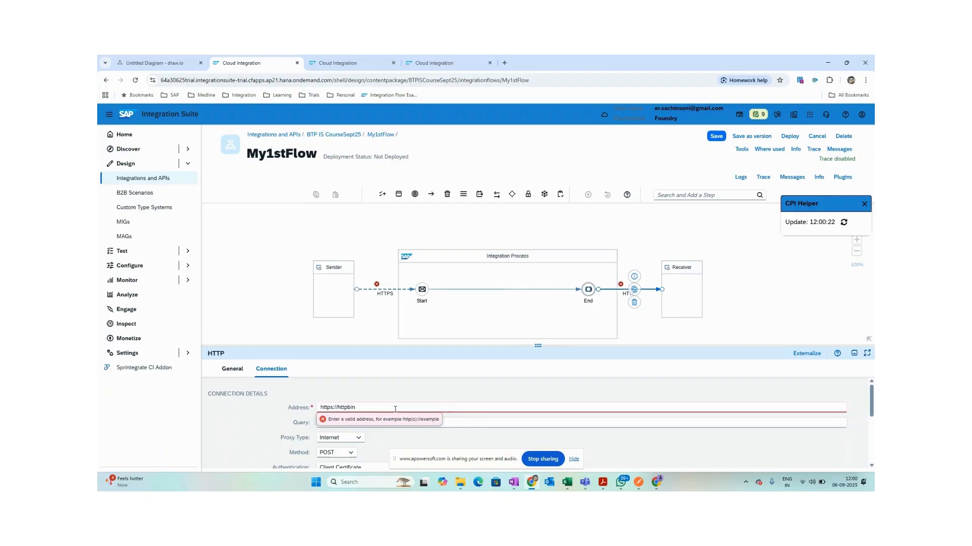
type("/p")
left_click(384, 381)
left_click(365, 383)
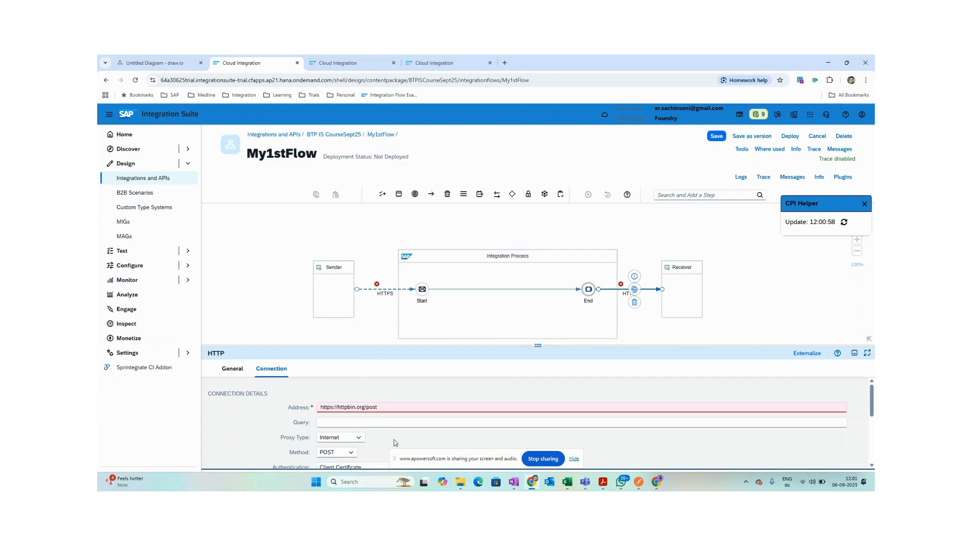
left_click(642, 482)
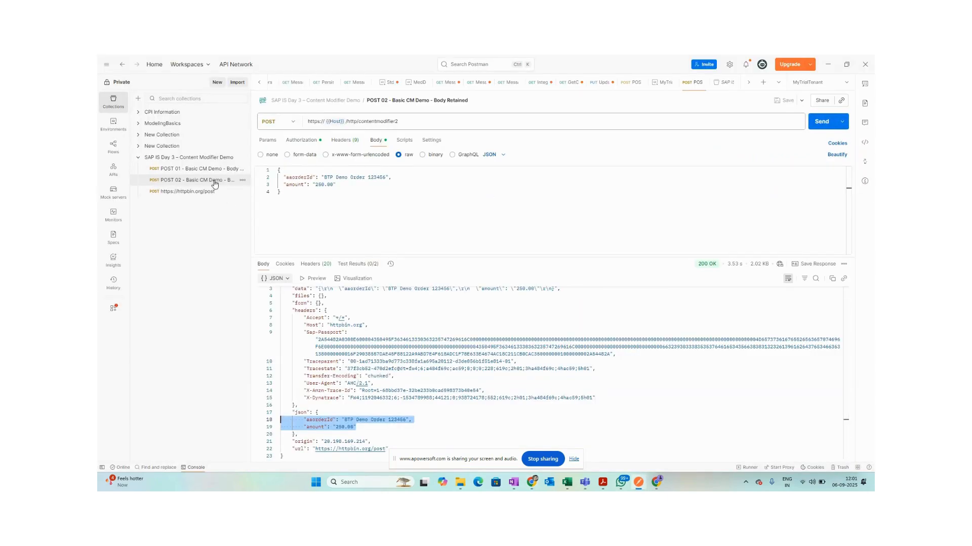
Expand the New Collection folders in Postman and open the Attachment List request.
left_click(152, 145)
left_click(178, 168)
left_click(138, 134)
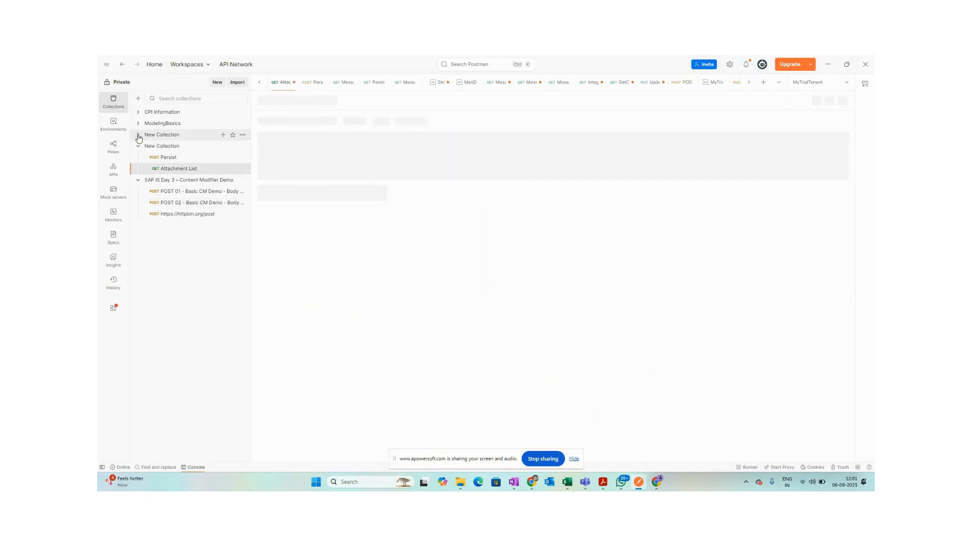
Back in the flow editor, select the receiver Address field, then bring up the OneNote Day 3 notes.
key("alt+Tab")
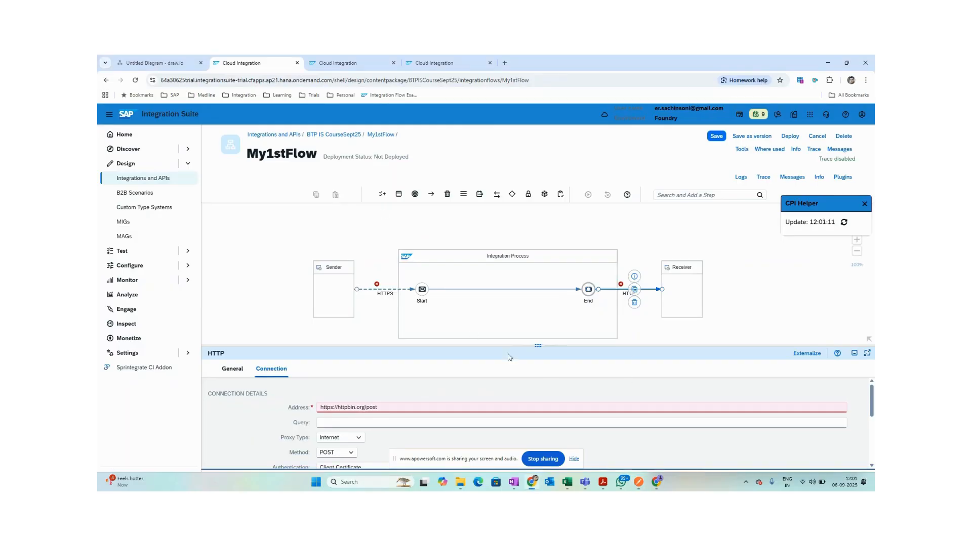
left_click_drag(496, 346, 497, 356)
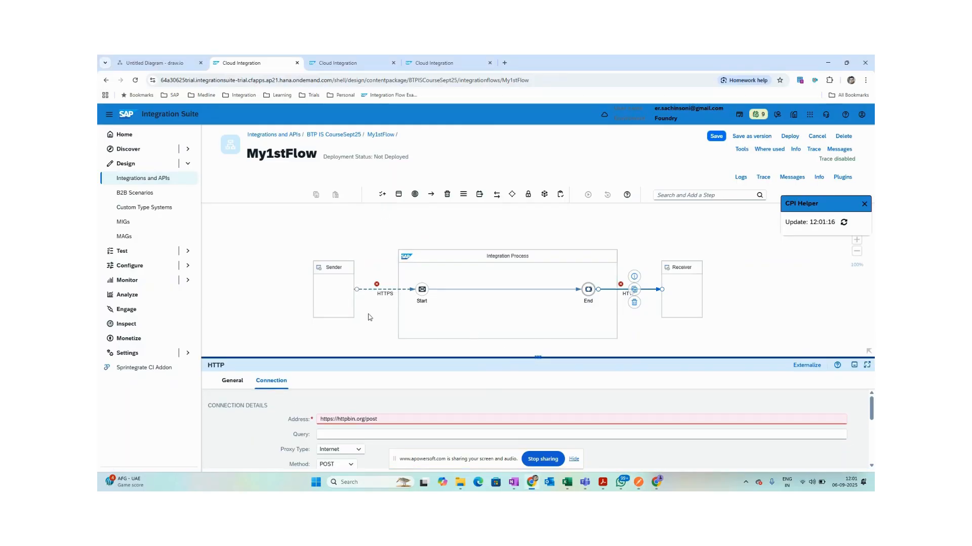
left_click(397, 419)
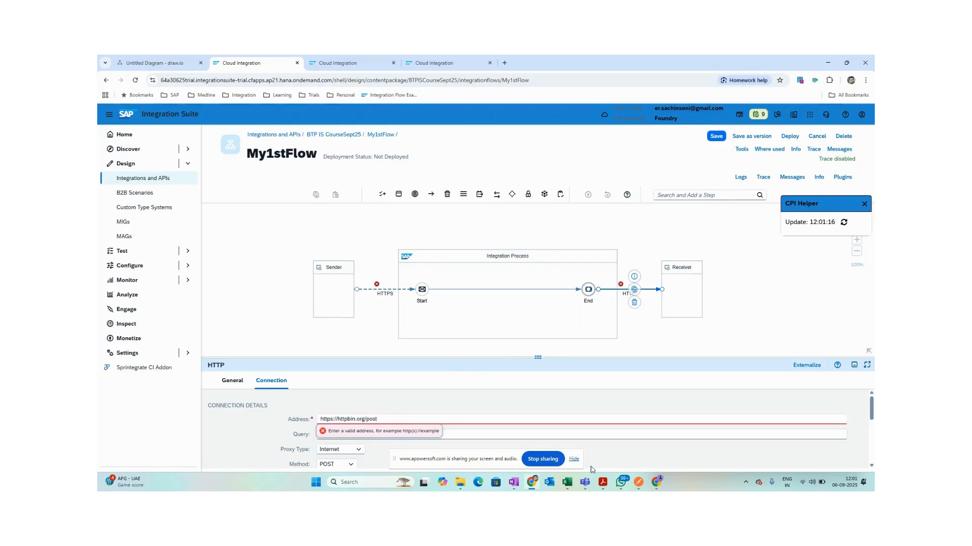
left_click(513, 481)
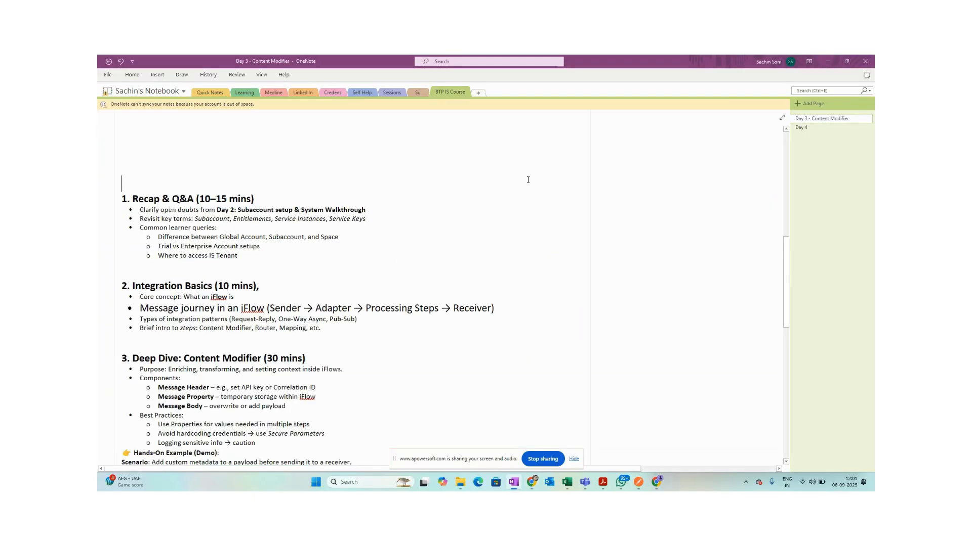
Search the OneNote Day 3 page for 'httpb', scroll through it, and return to the flow editor.
scroll(529, 178, "up", 10)
key("ctrl+f")
type("httpbin")
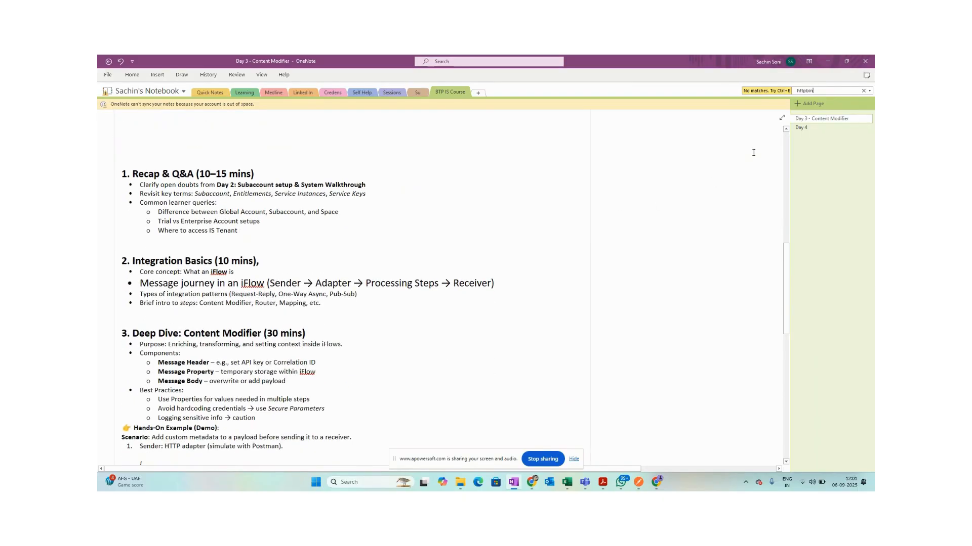
scroll(495, 264, "down", 7)
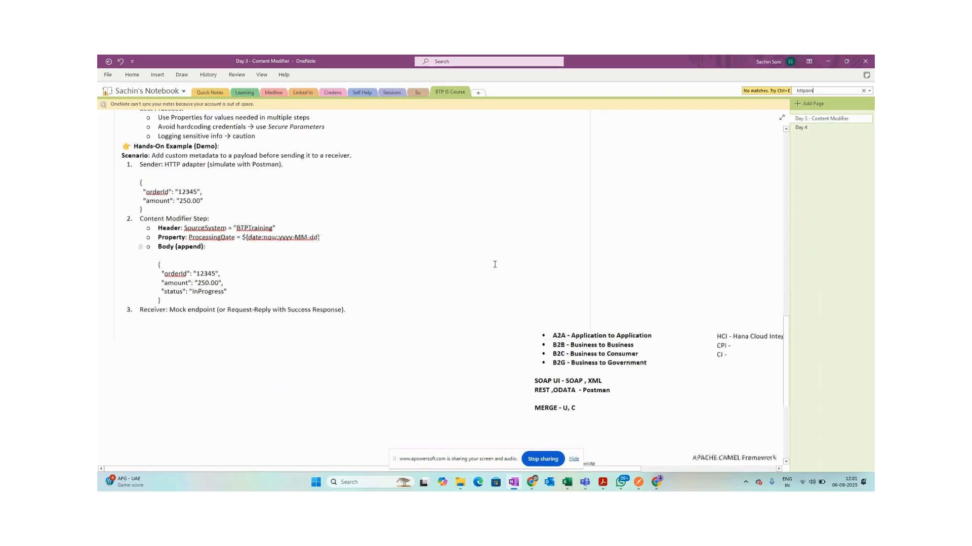
scroll(495, 264, "up", 2)
scroll(494, 264, "down", 5)
scroll(494, 264, "up", 8)
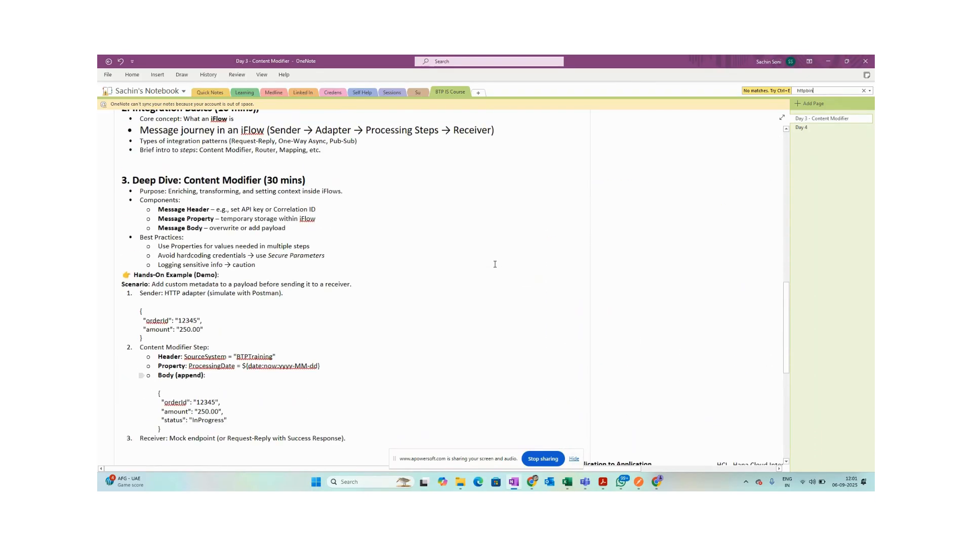
scroll(495, 265, "up", 6)
scroll(495, 264, "up", 4)
scroll(495, 264, "down", 5)
scroll(495, 264, "up", 5)
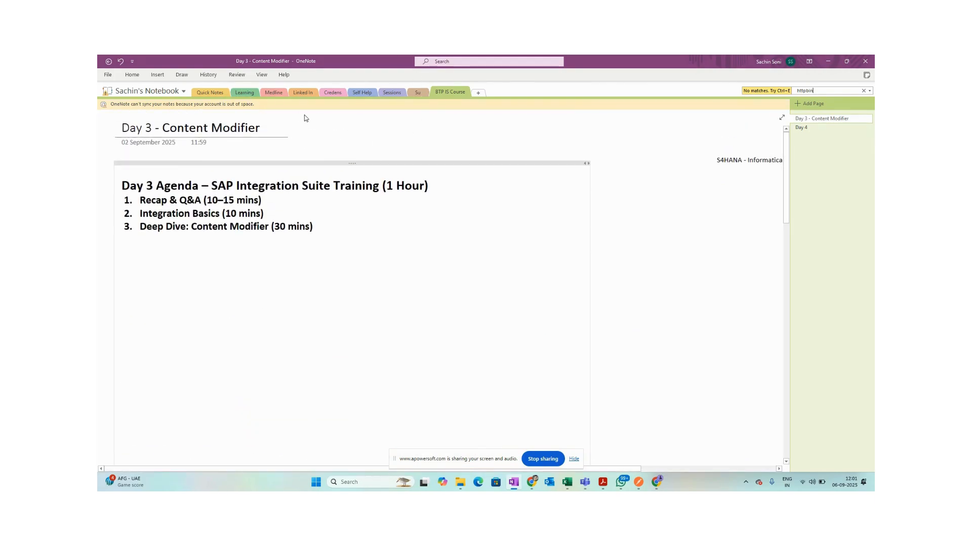
key("alt+Tab")
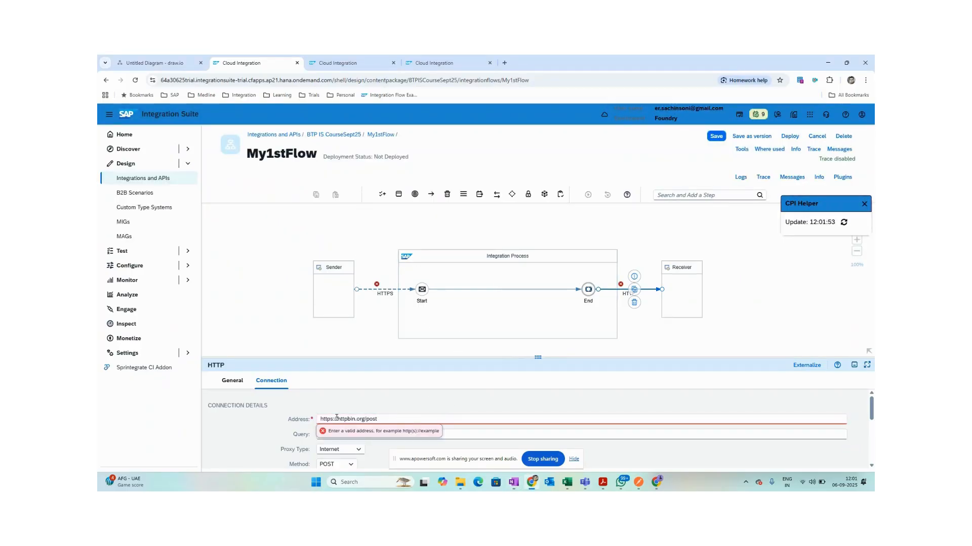
key("Right")
key("Right")
key("BackSpace")
key("BackSpace")
key("BackSpace")
key("BackSpace")
type("//")
left_click(717, 139)
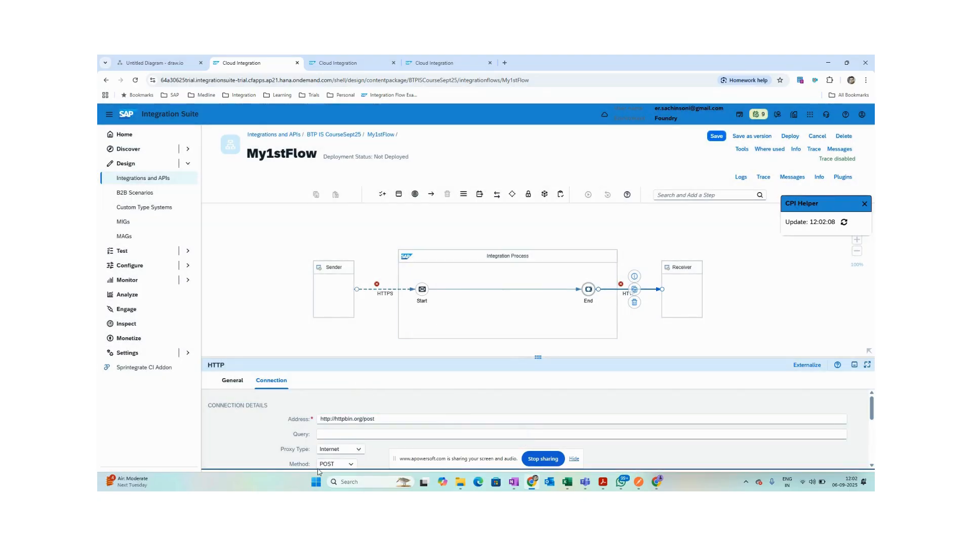
scroll(334, 436, "down", 1)
Set Authentication to None and change the HTTPS sender Address to /dummyflow.
left_click(355, 439)
left_click(359, 373)
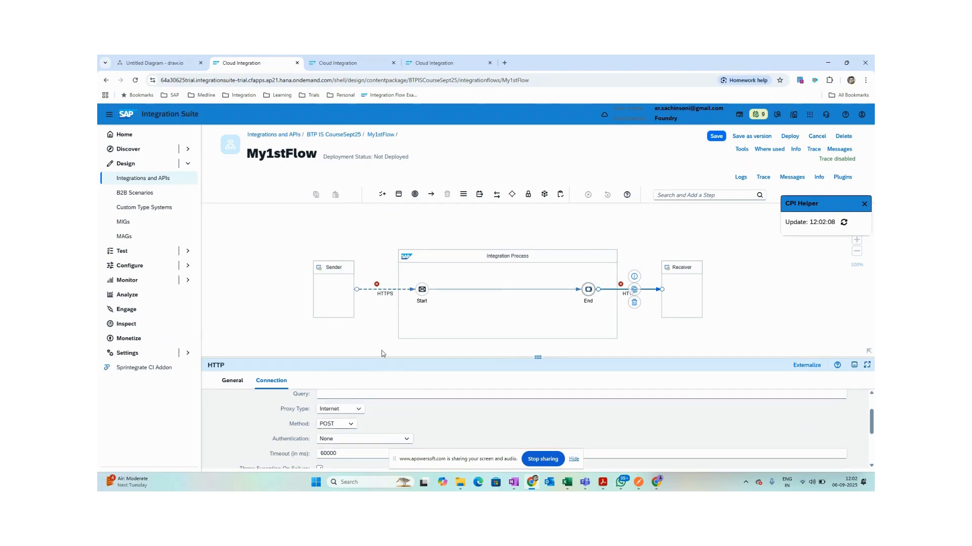
left_click(389, 293)
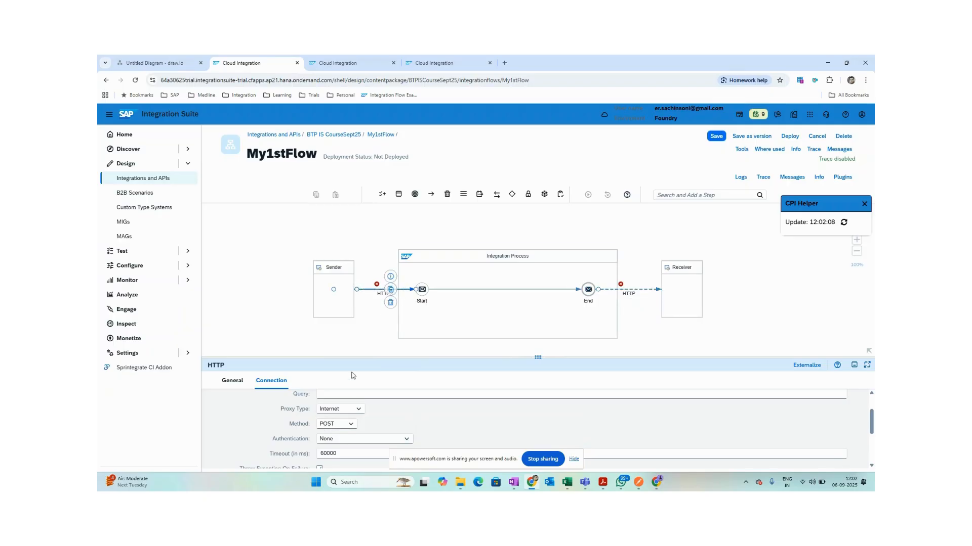
left_click(271, 381)
left_click(342, 413)
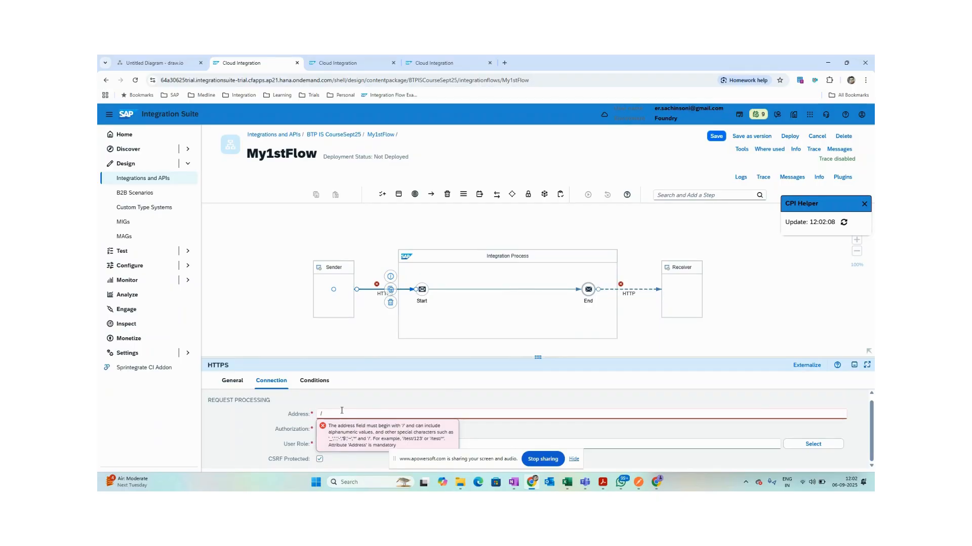
type("dummyflow")
Save My1stFlow, start deploying it, and turn off CSRF protection on the sender.
key("ctrl+s")
left_click(689, 105)
left_click(716, 136)
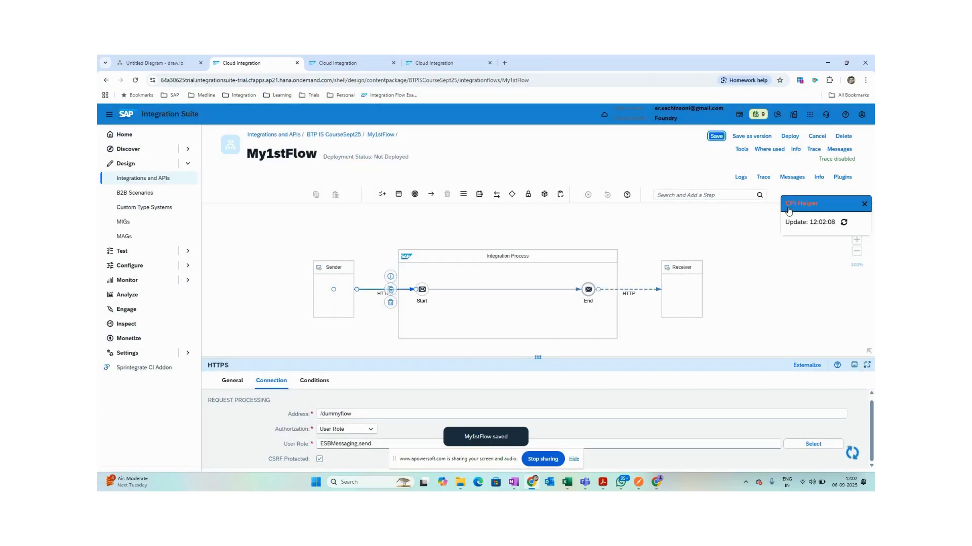
left_click(796, 136)
left_click(525, 314)
left_click(319, 458)
Confirm the save-and-deploy prompts and acknowledge the deployment-triggered messages for My1stFlow.
left_click(789, 136)
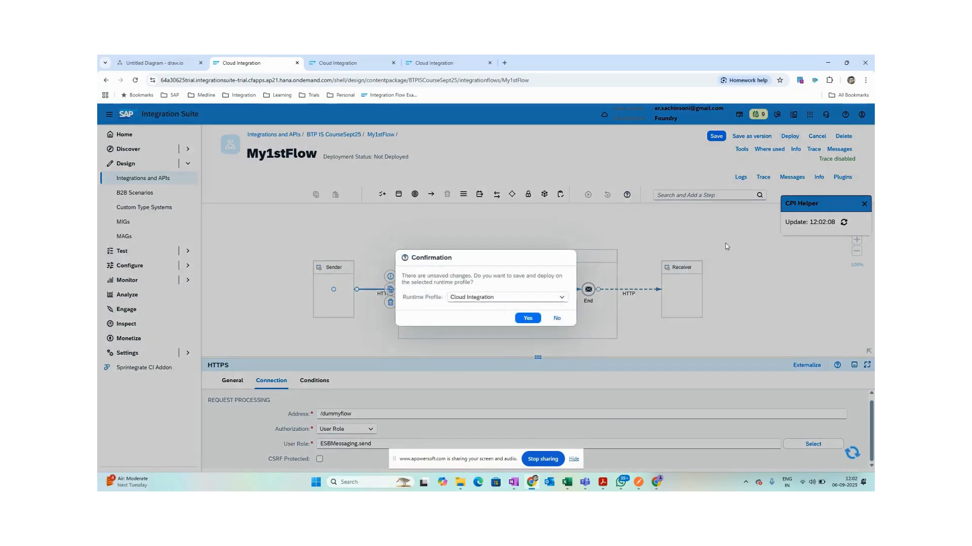
left_click(527, 316)
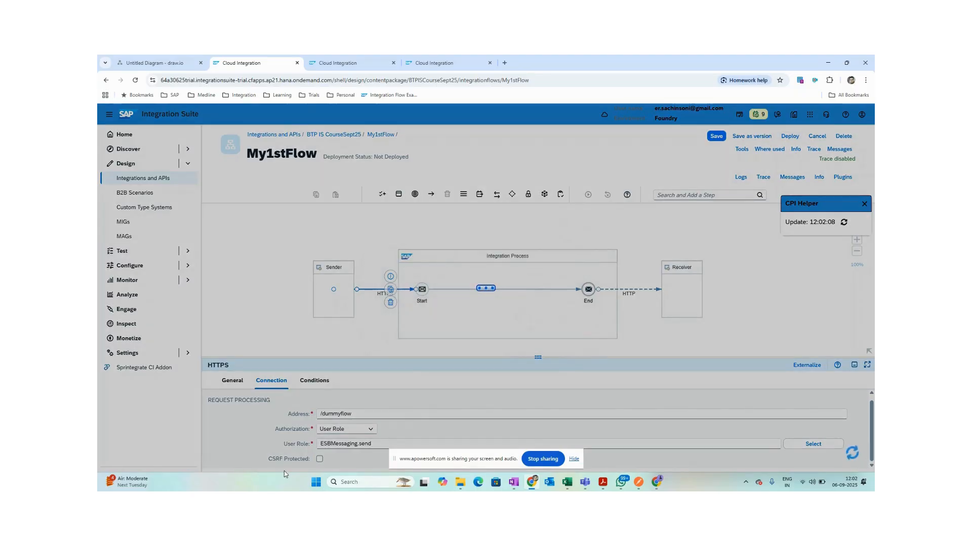
left_click(536, 308)
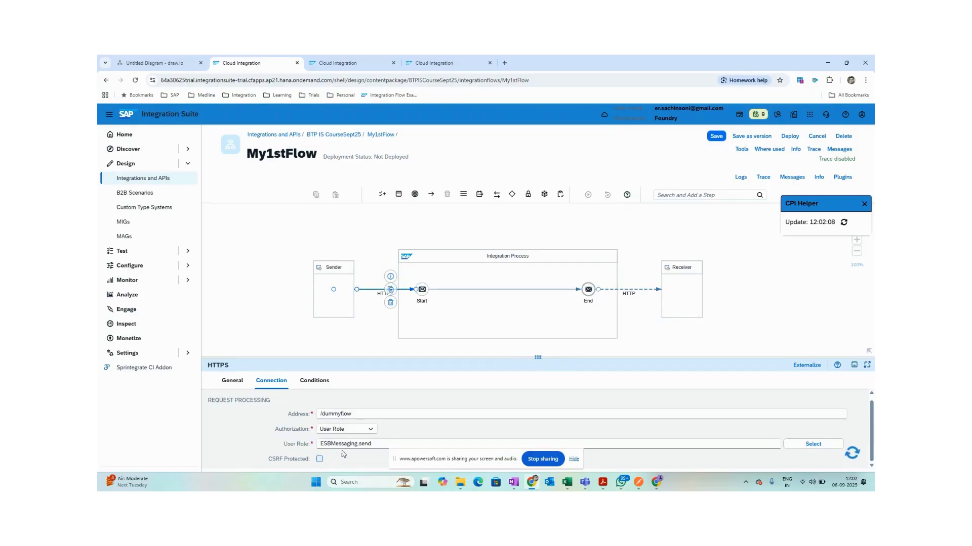
left_click(799, 137)
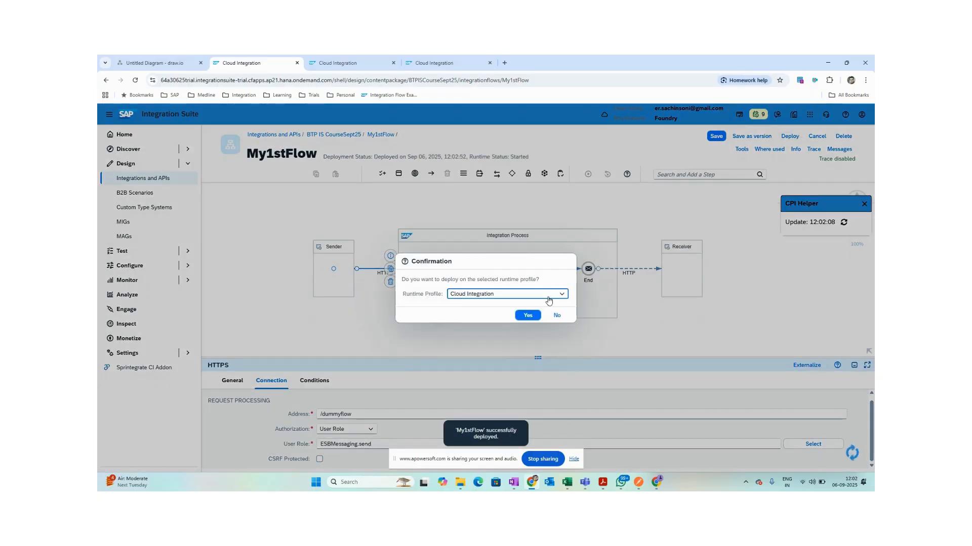
left_click(531, 315)
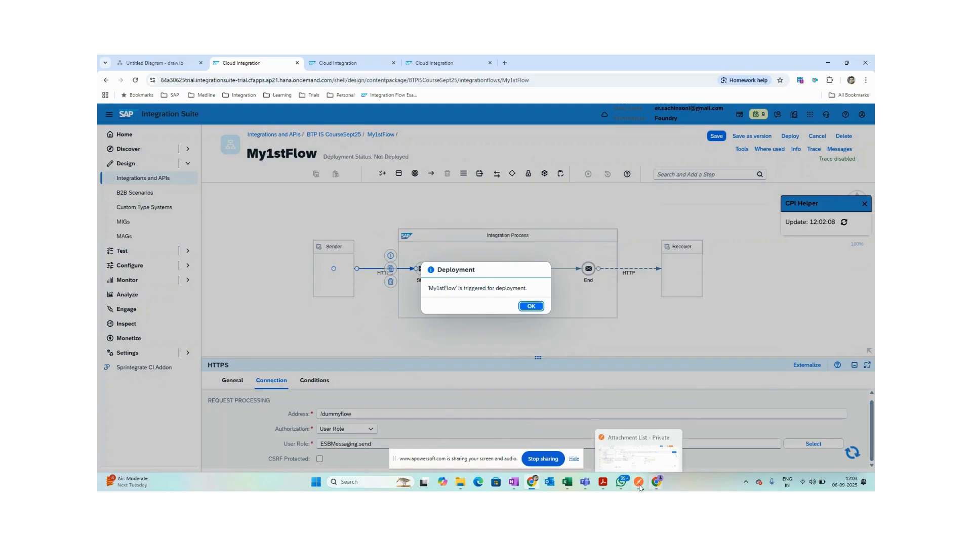
left_click(531, 306)
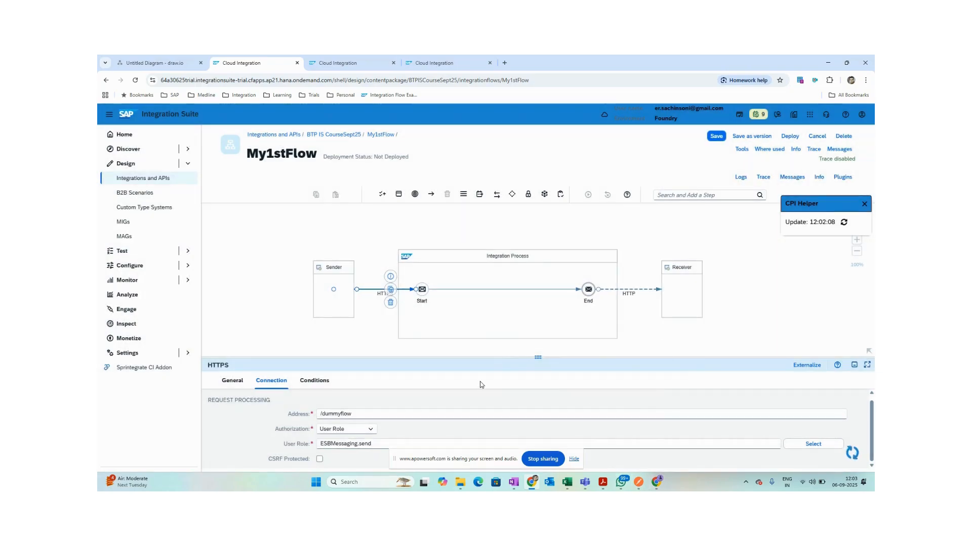
Check the flow's Deployment Status and open it in Manage Integration Content.
left_click(683, 348)
left_click(579, 380)
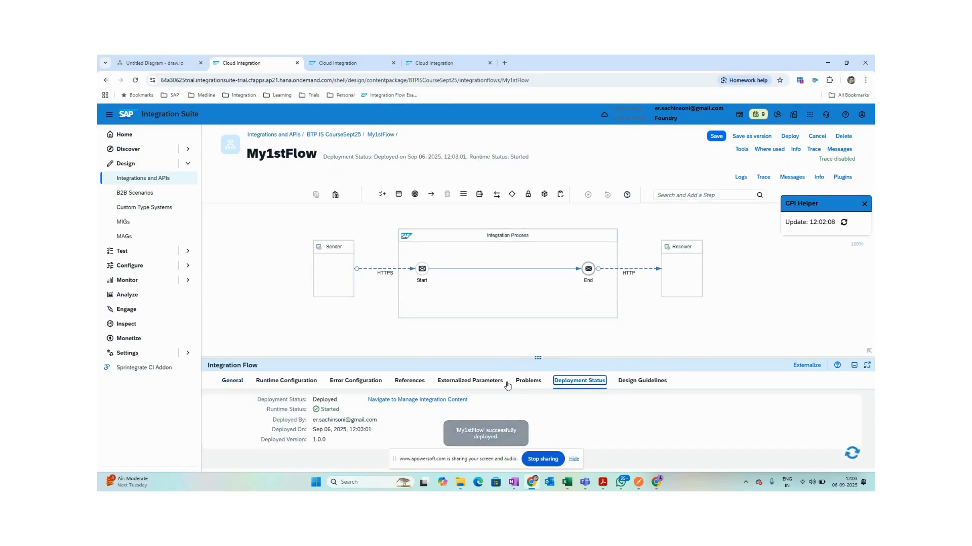
left_click(438, 400)
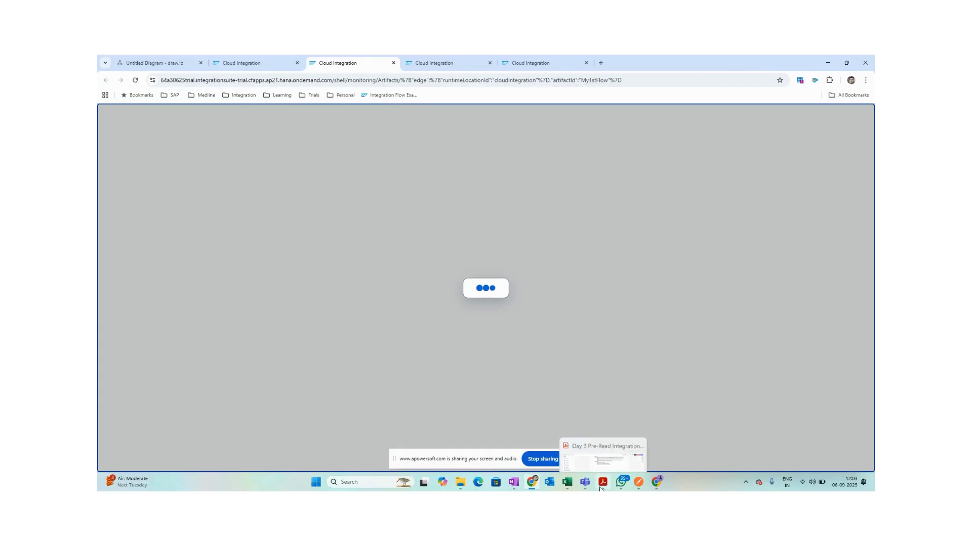
In Postman, duplicate the POST 02 request and open the copy.
left_click(638, 484)
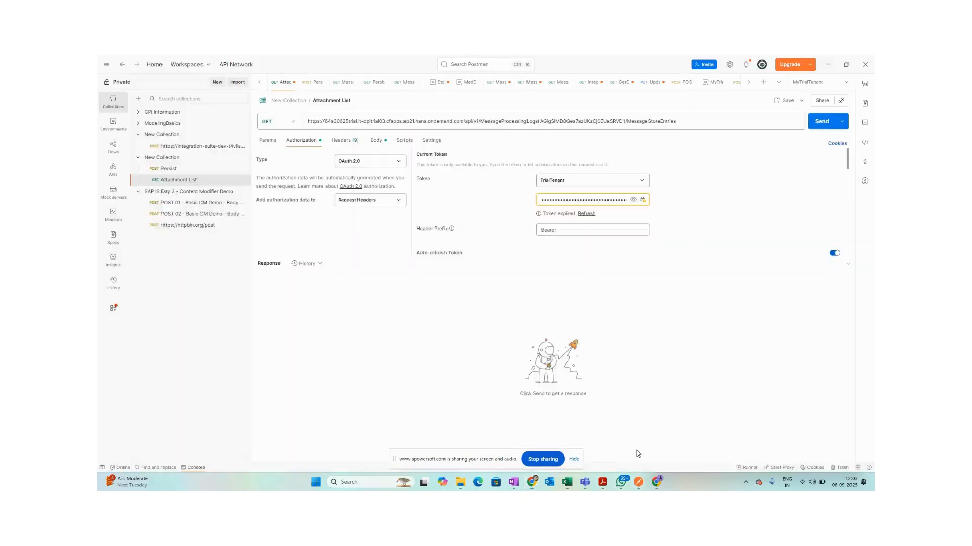
left_click(243, 216)
left_click(266, 286)
left_click(230, 225)
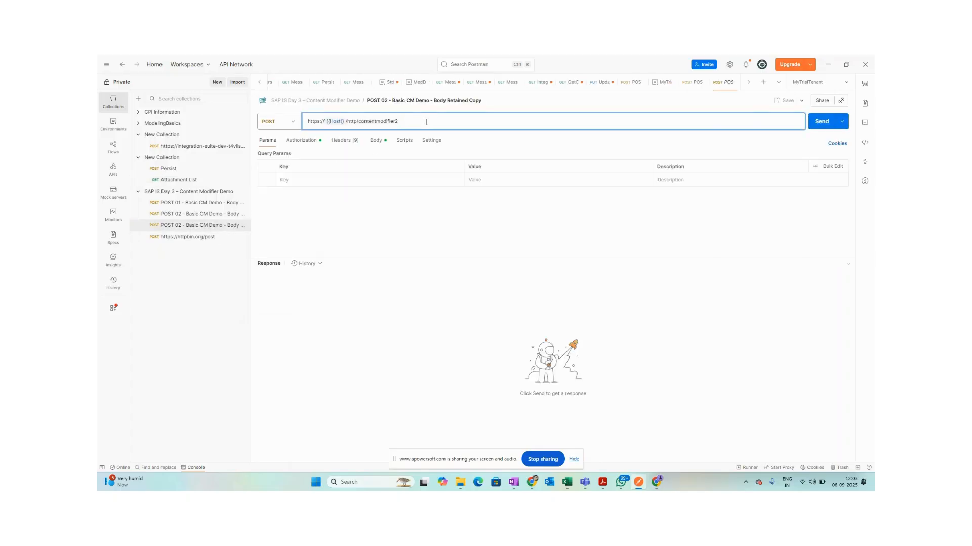
Refresh the deployed integration content list, then point the copy's URL at /http/dummyflow.
key("alt+Tab")
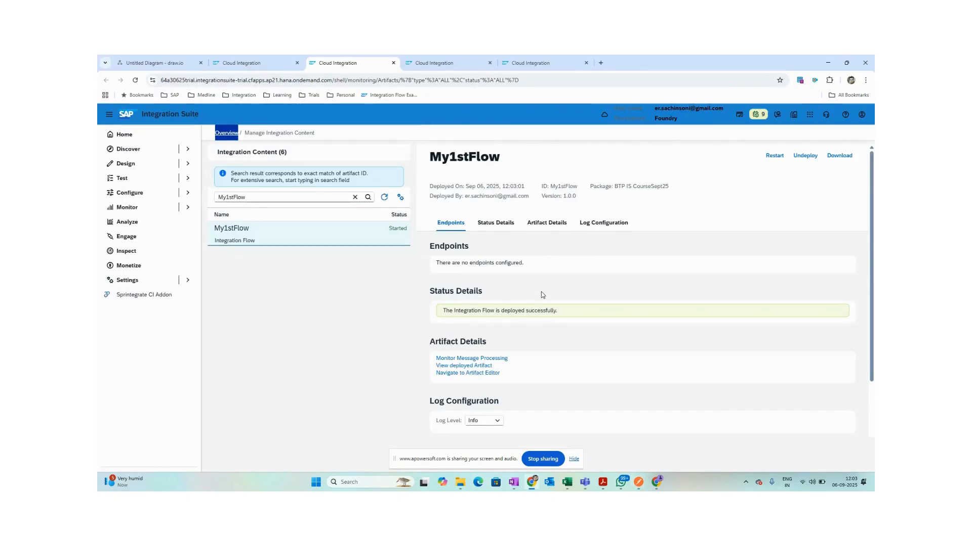
left_click(384, 197)
key("alt+Tab")
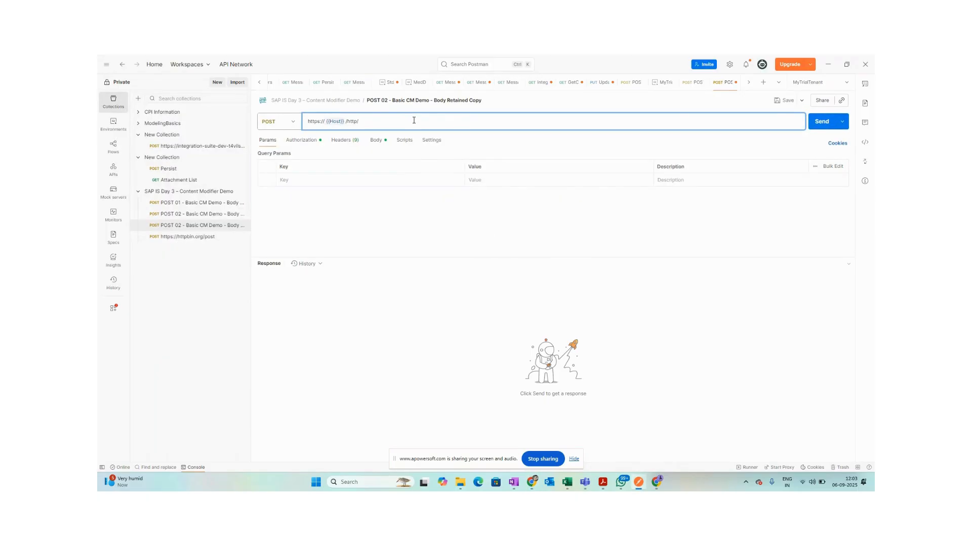
left_click(424, 226)
Check the copy's authorization and order JSON body, save it, and send it.
left_click(299, 142)
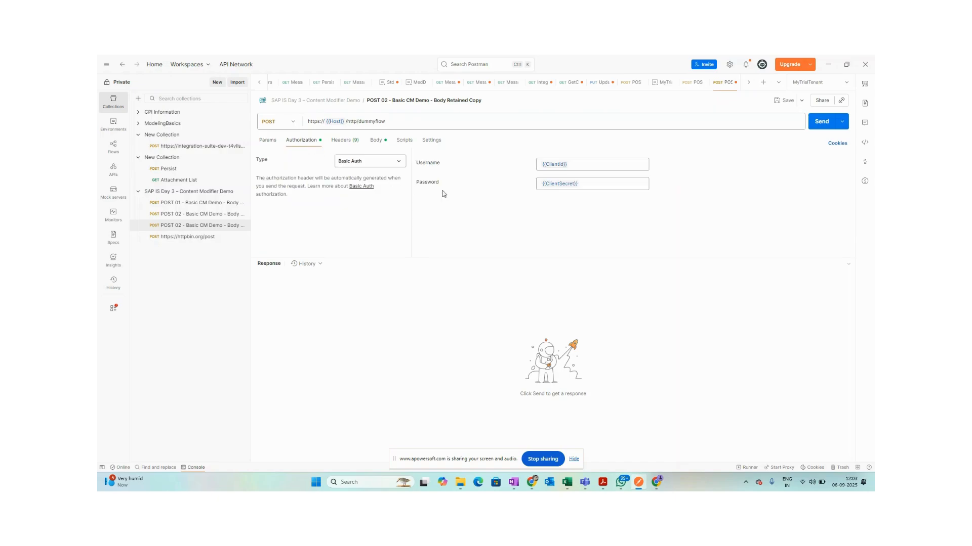
left_click(377, 143)
left_click(391, 203)
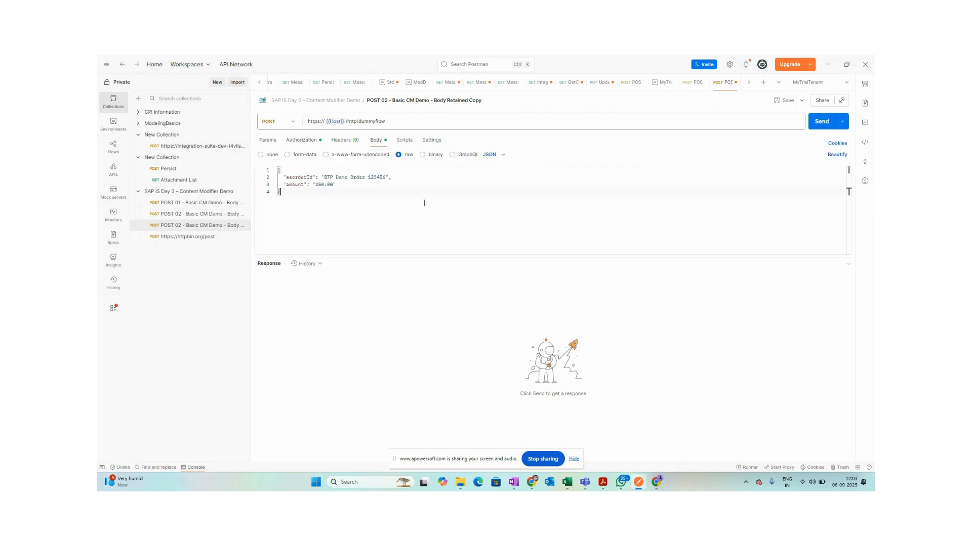
left_click(784, 101)
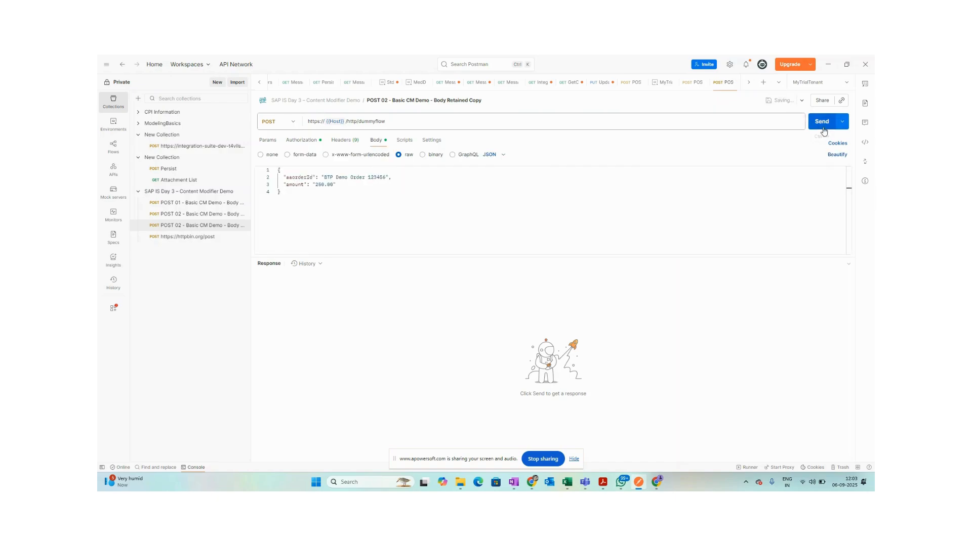
left_click(821, 127)
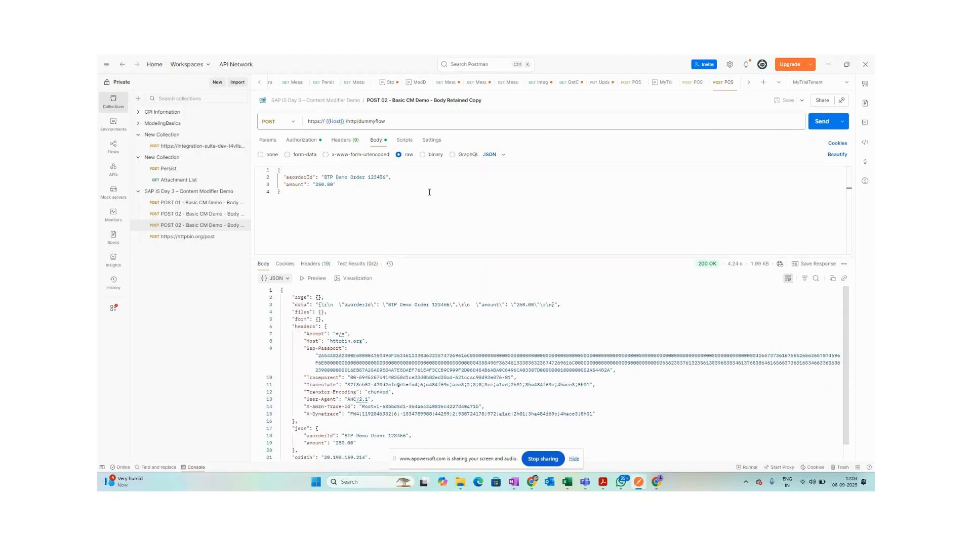
key("alt+Tab")
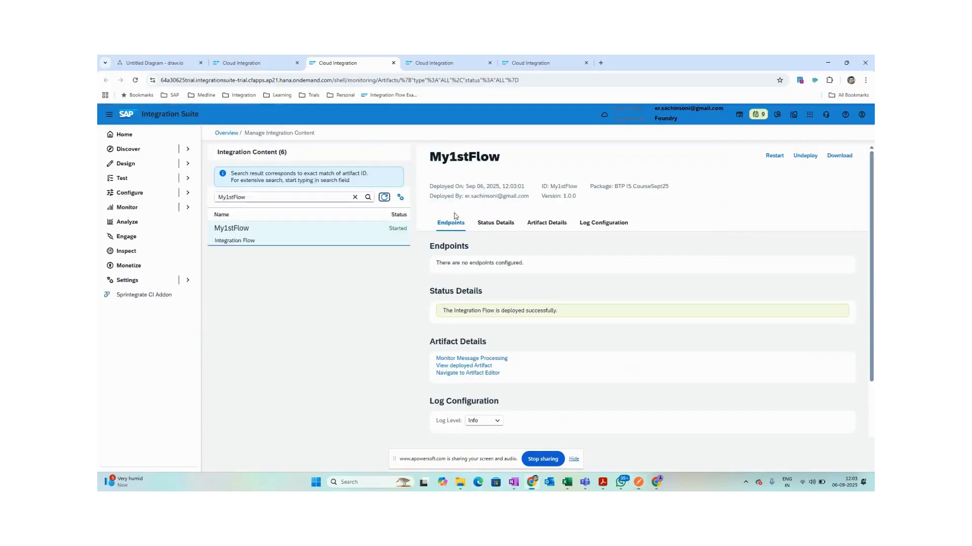
In the My1stFlow designer, delete the HTTP connection to the Receiver, then the Receiver itself.
left_click(252, 61)
left_click(635, 291)
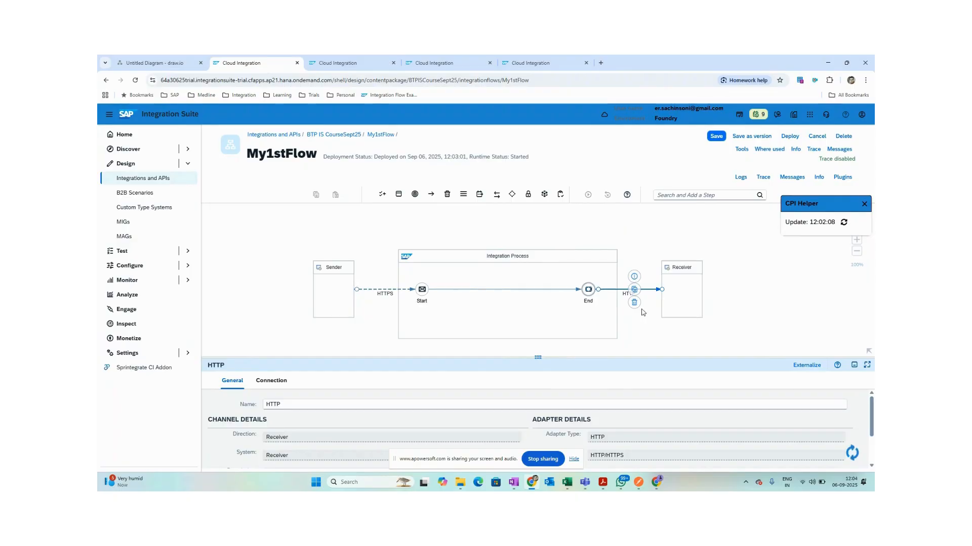
left_click(635, 303)
left_click(681, 291)
left_click(711, 303)
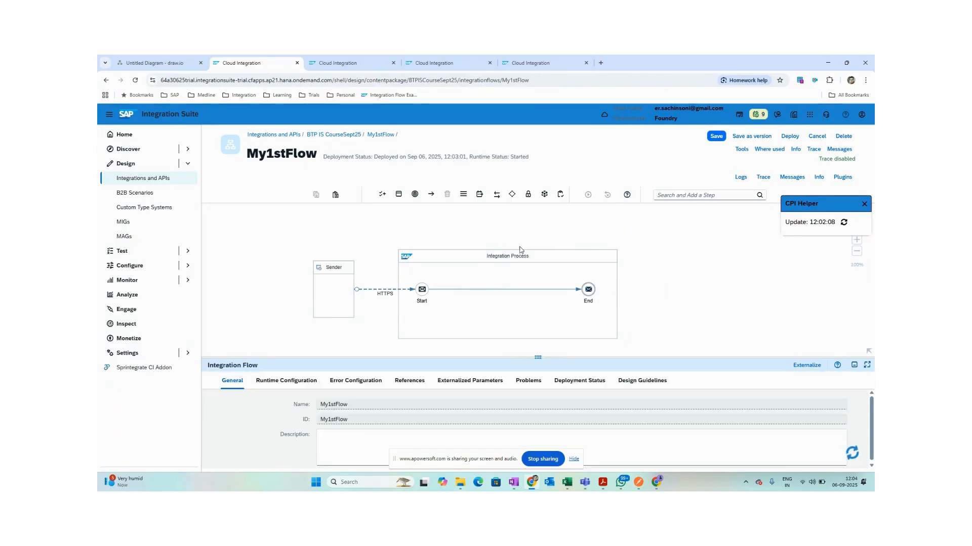
Save and redeploy the modified flow, acknowledging the deployment-triggered message.
left_click(790, 136)
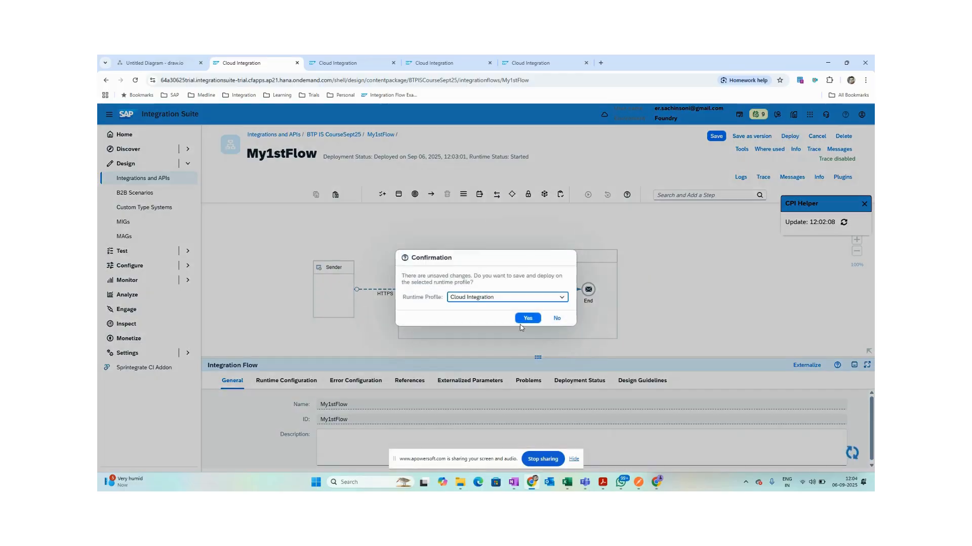
left_click(527, 318)
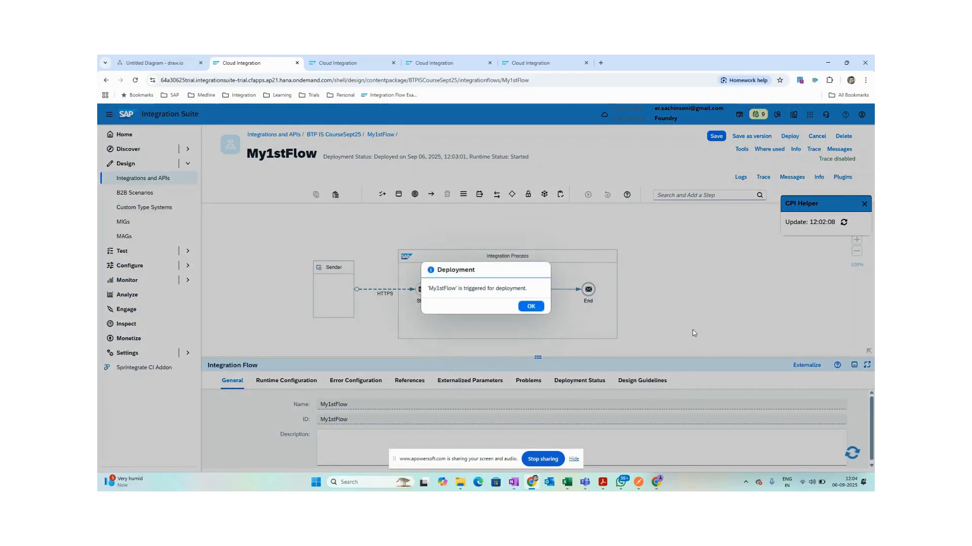
left_click(530, 306)
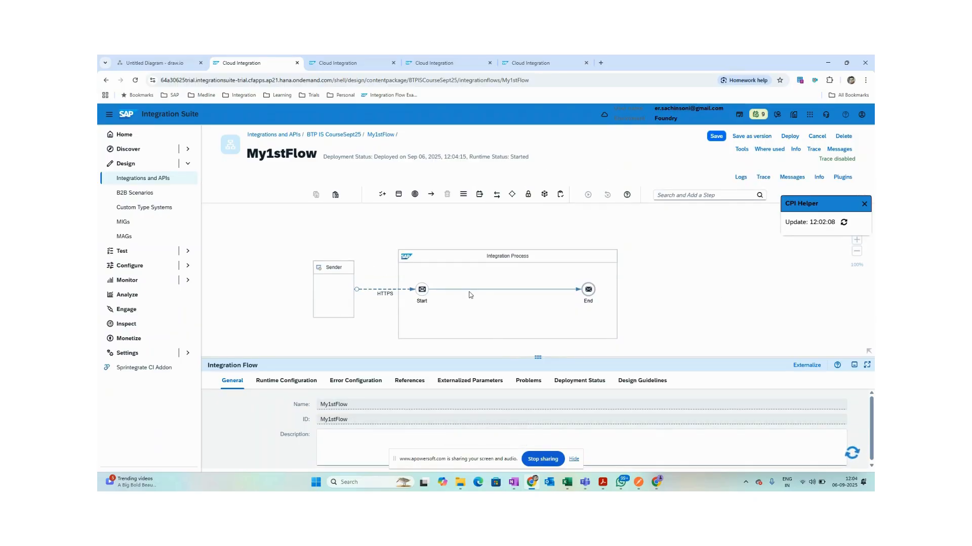
key("alt+Tab")
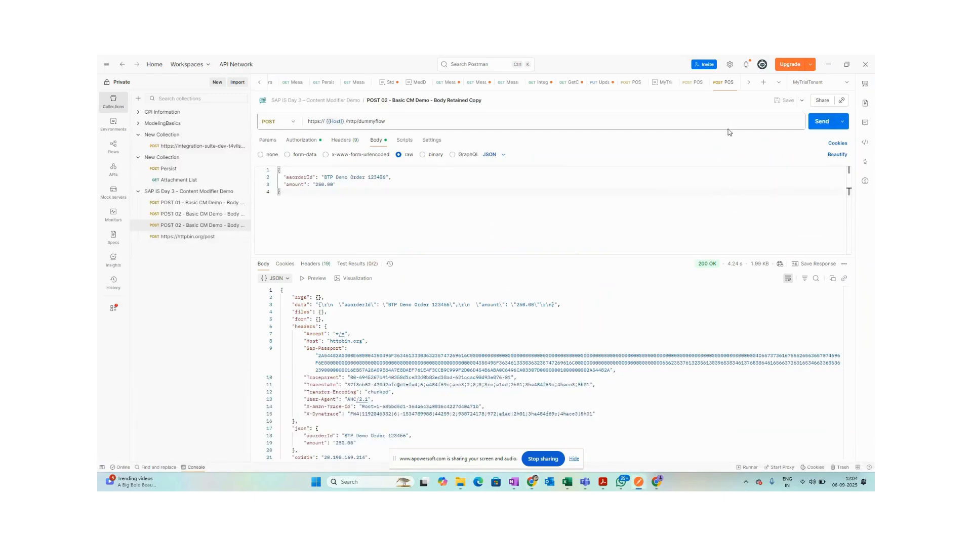
Resend the /http/dummyflow request and select the Raw response to compare it with the order JSON.
left_click(809, 123)
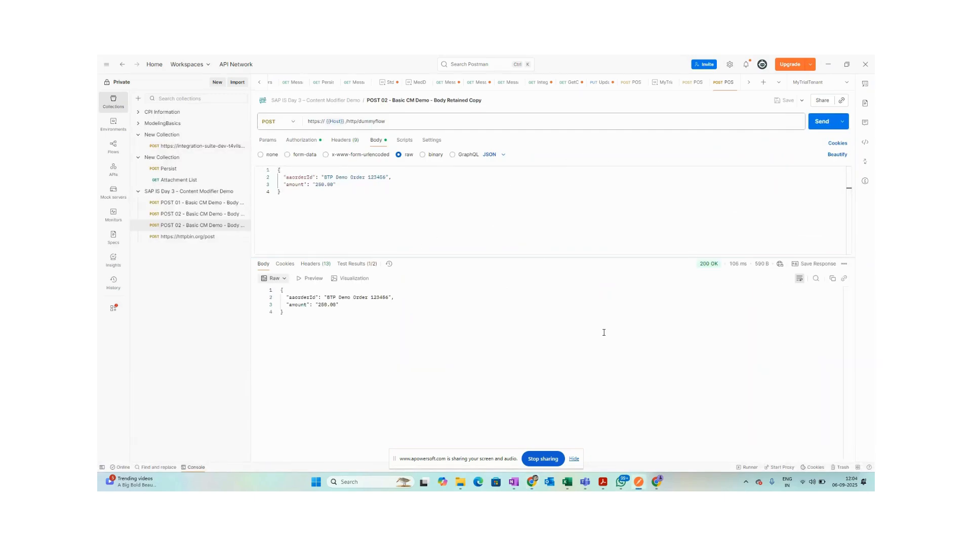
left_click_drag(319, 342, 272, 284)
left_click_drag(321, 363, 255, 285)
left_click(319, 333)
key("ctrl+a")
left_click(326, 334)
key("ctrl+a")
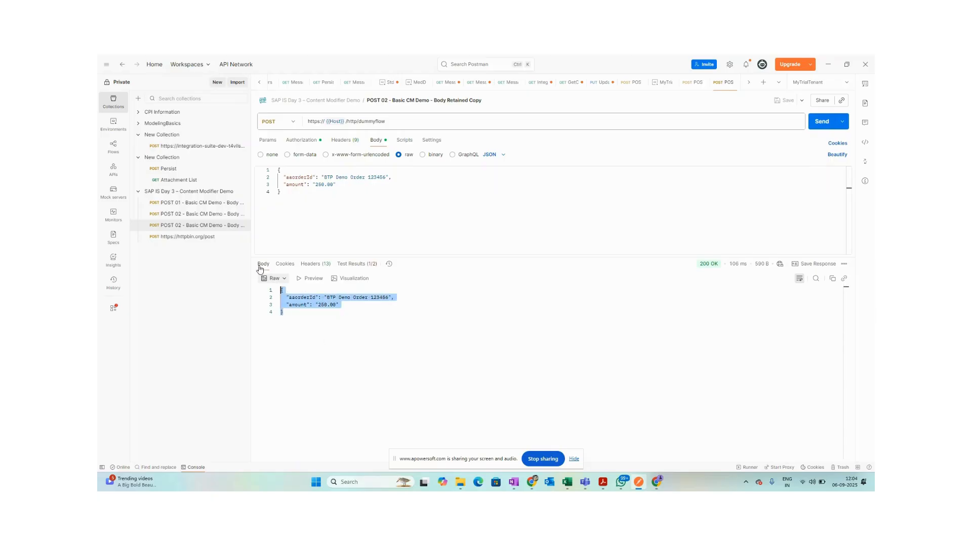
key("alt+Tab")
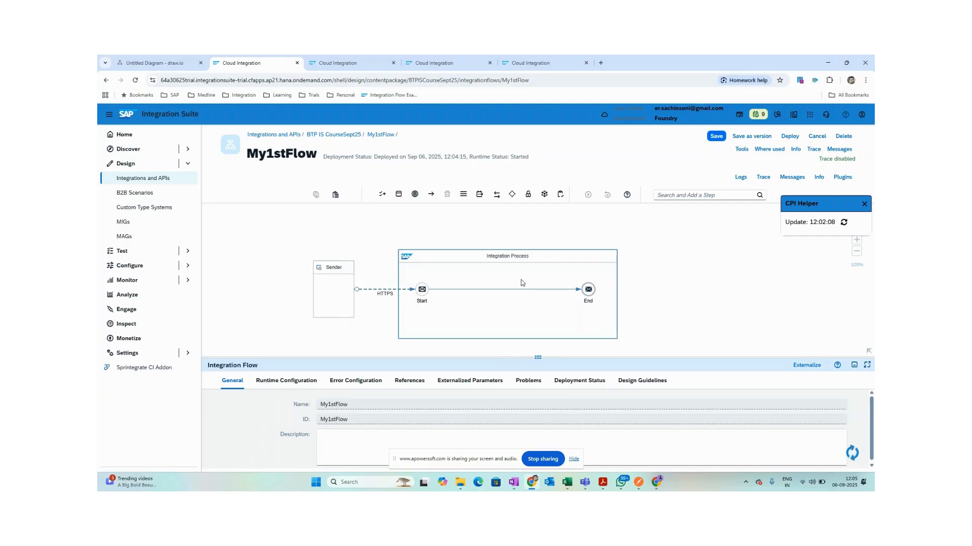
key("alt+Tab")
left_click(370, 346)
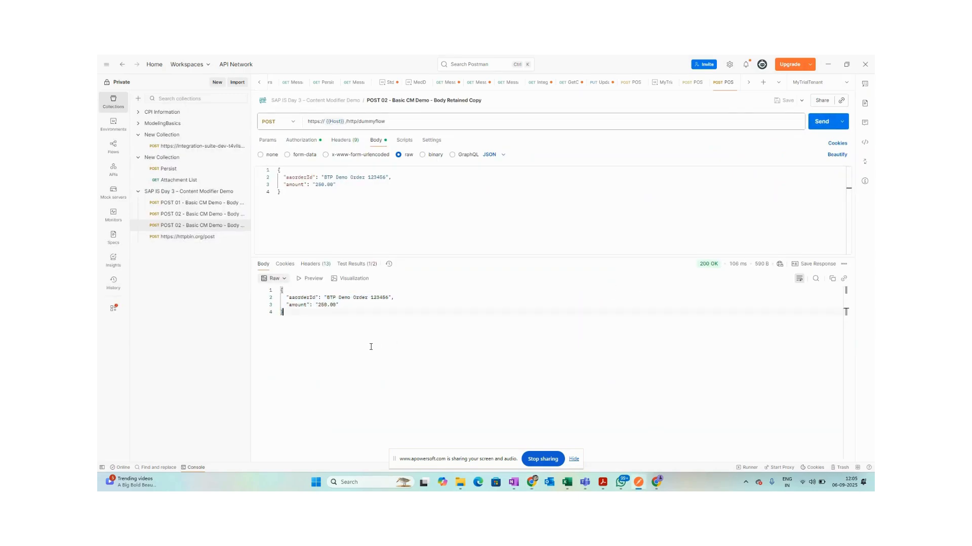